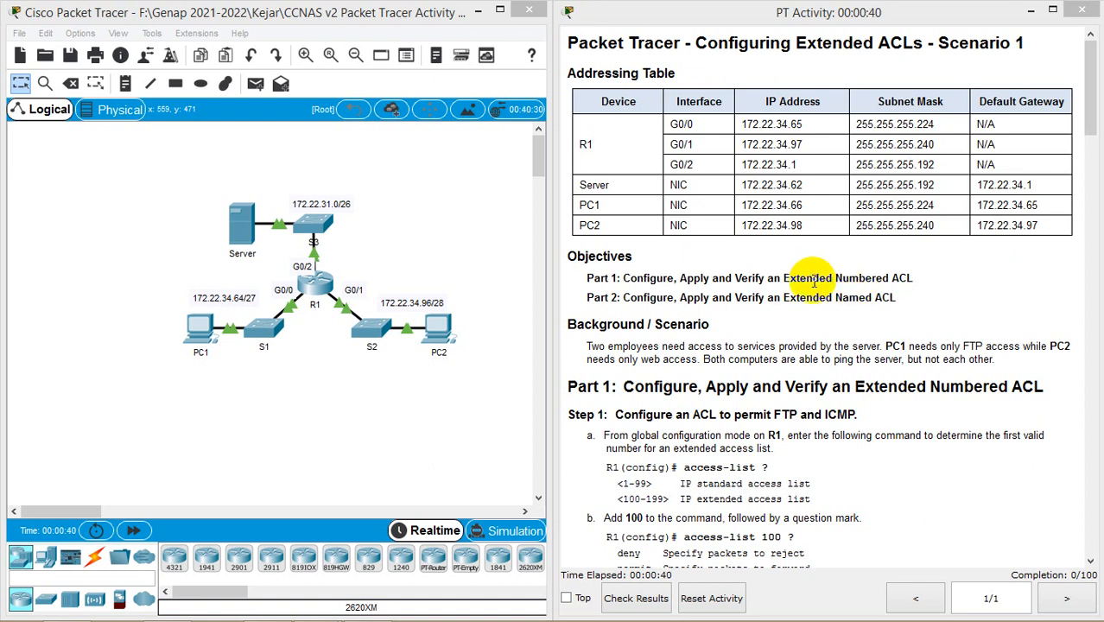
Highlight the Extended Numbered and Extended Named objectives, then scroll the instructions to Step 1
left_click_drag(784, 278, 887, 278)
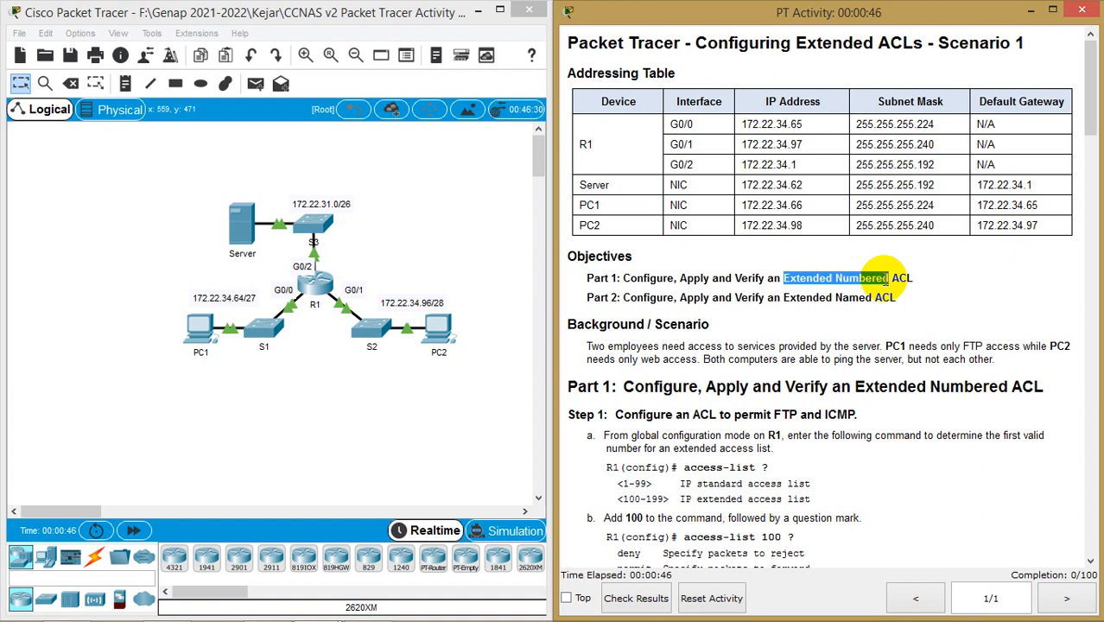
left_click_drag(777, 298, 870, 297)
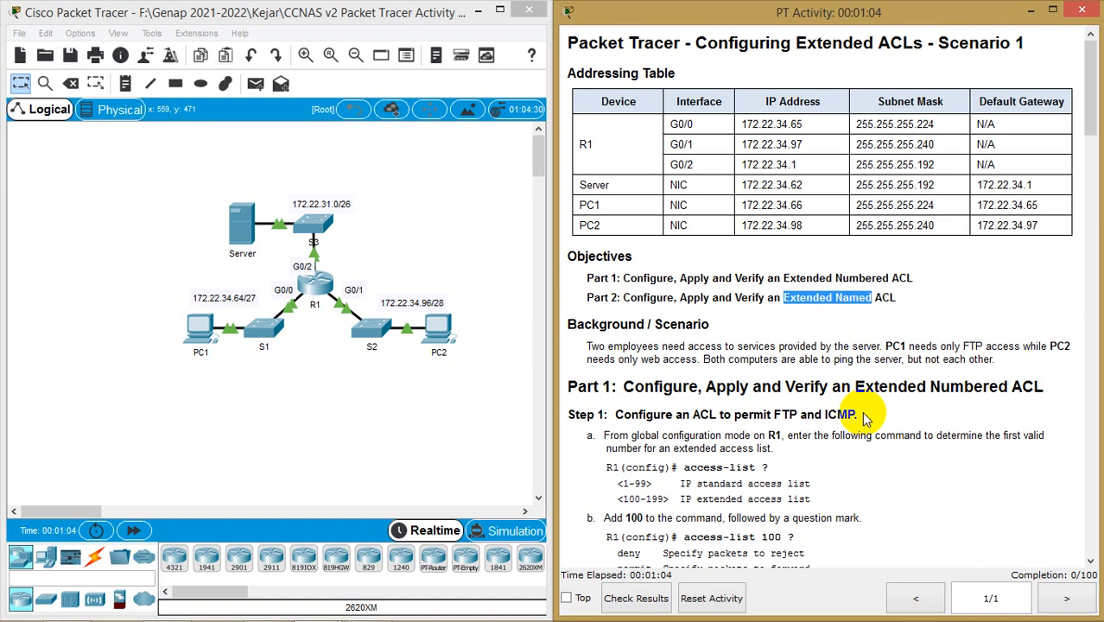
scroll(866, 419, "down", 2)
scroll(865, 419, "up", 2)
left_click(651, 149)
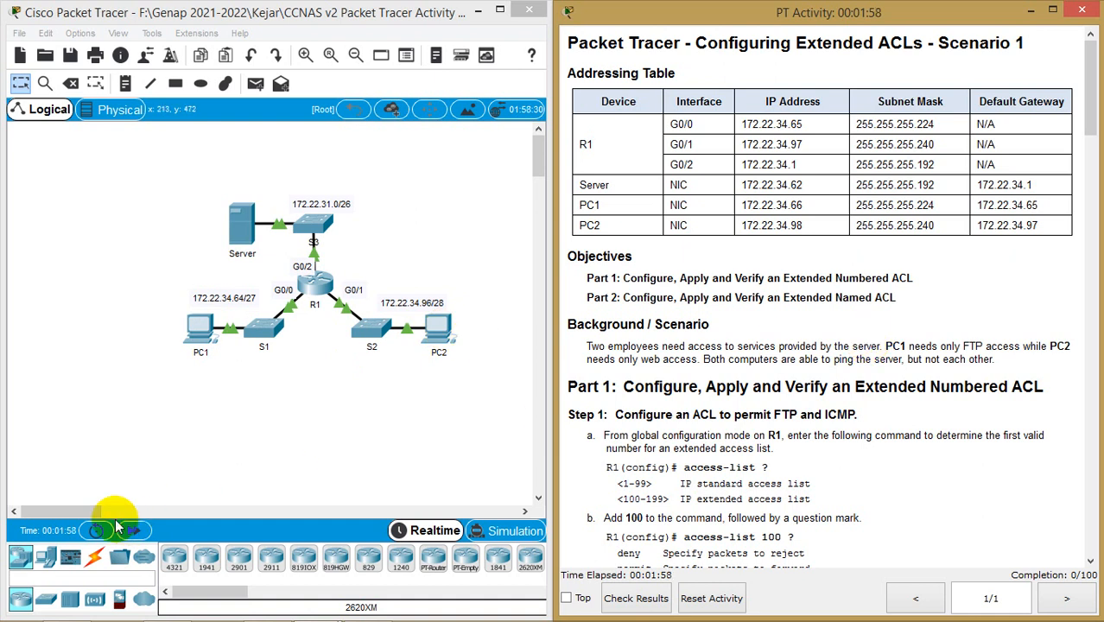
left_click_drag(83, 512, 93, 511)
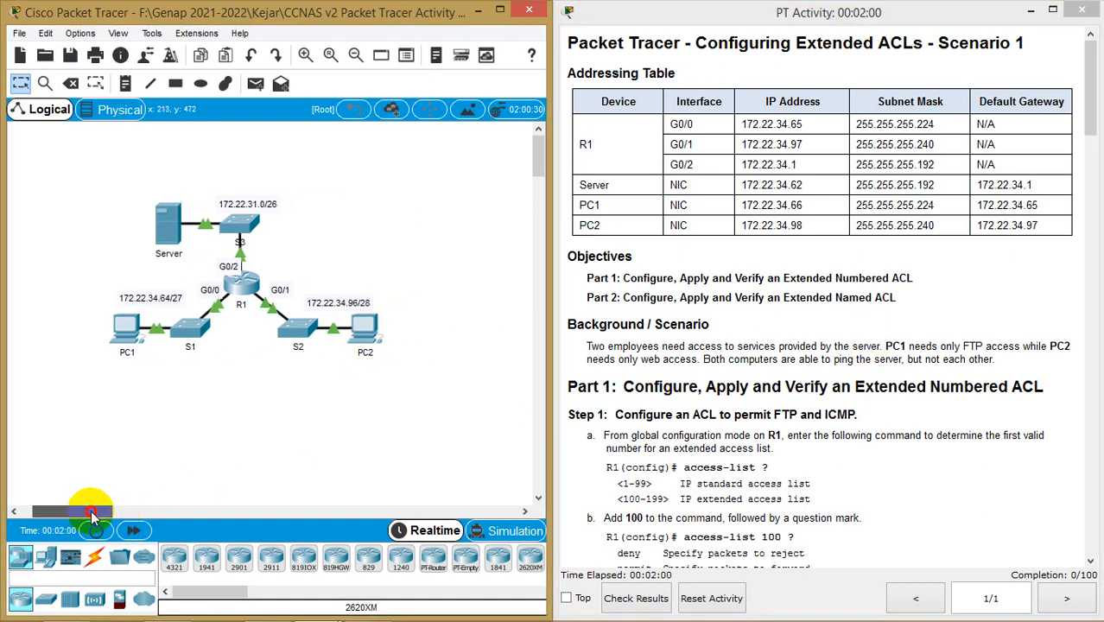
scroll(776, 417, "down", 3)
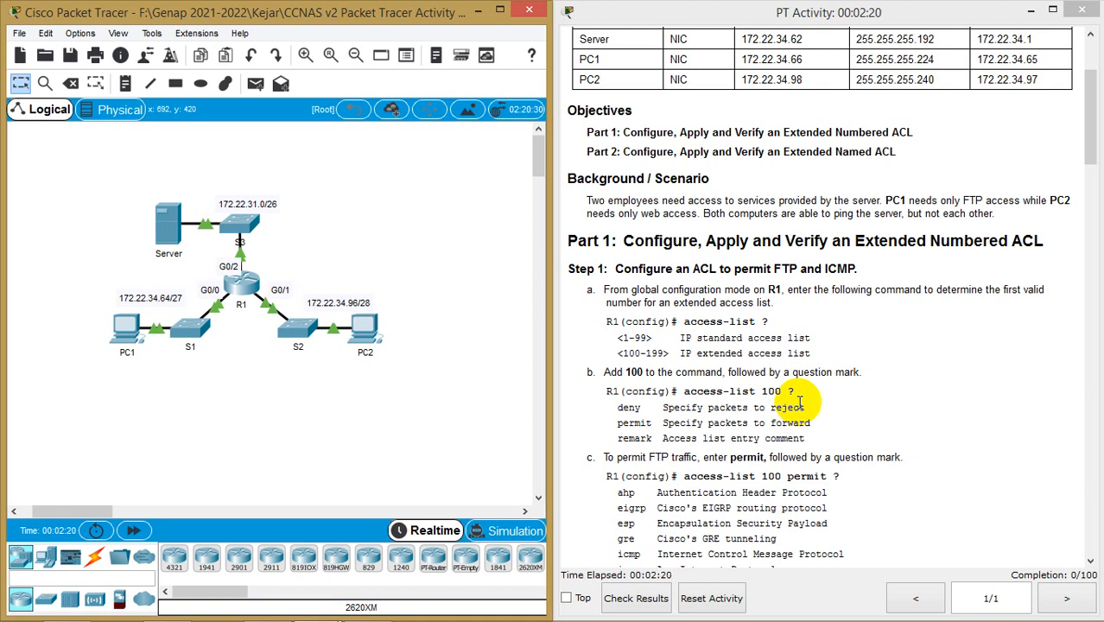
Open R1's window, move it up-left, and bring its CLI to the R1> prompt
left_click(250, 291)
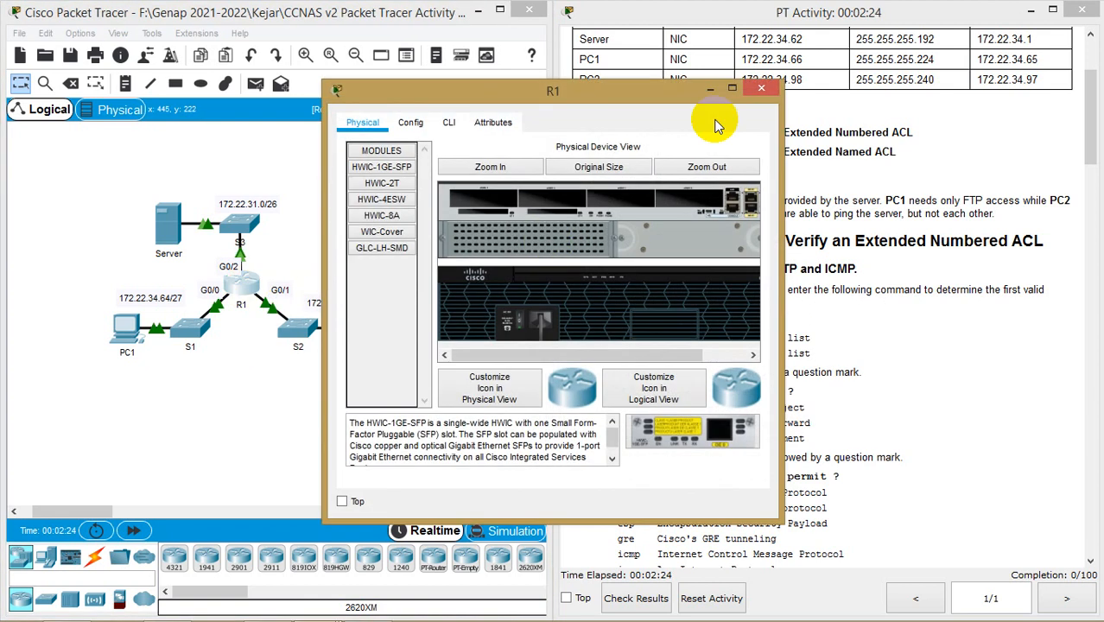
left_click_drag(682, 97, 388, 49)
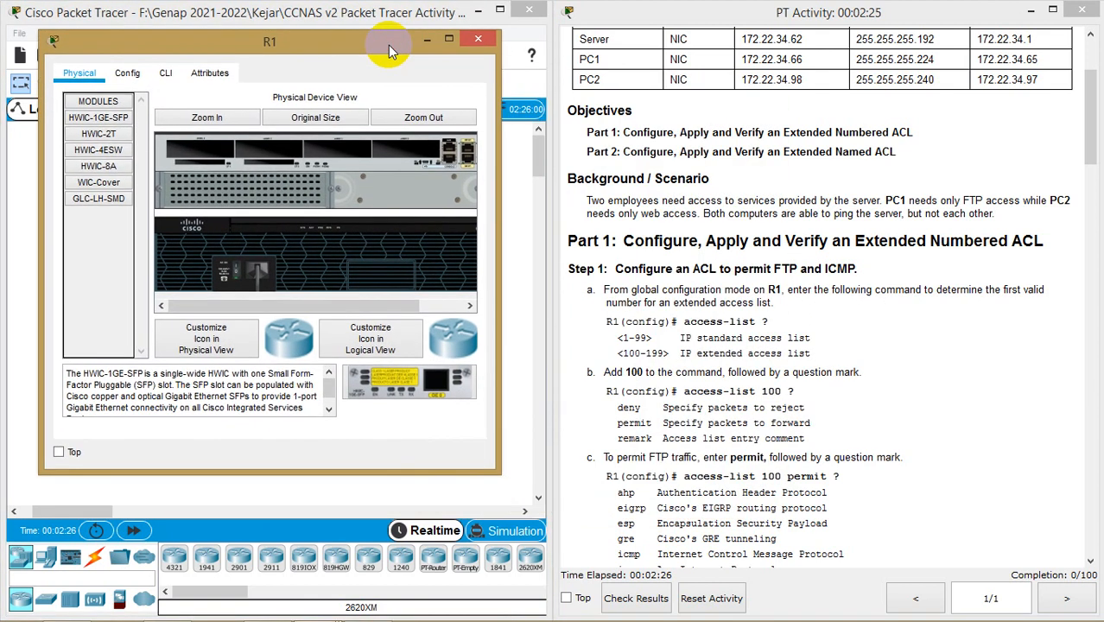
left_click(166, 73)
key("Return")
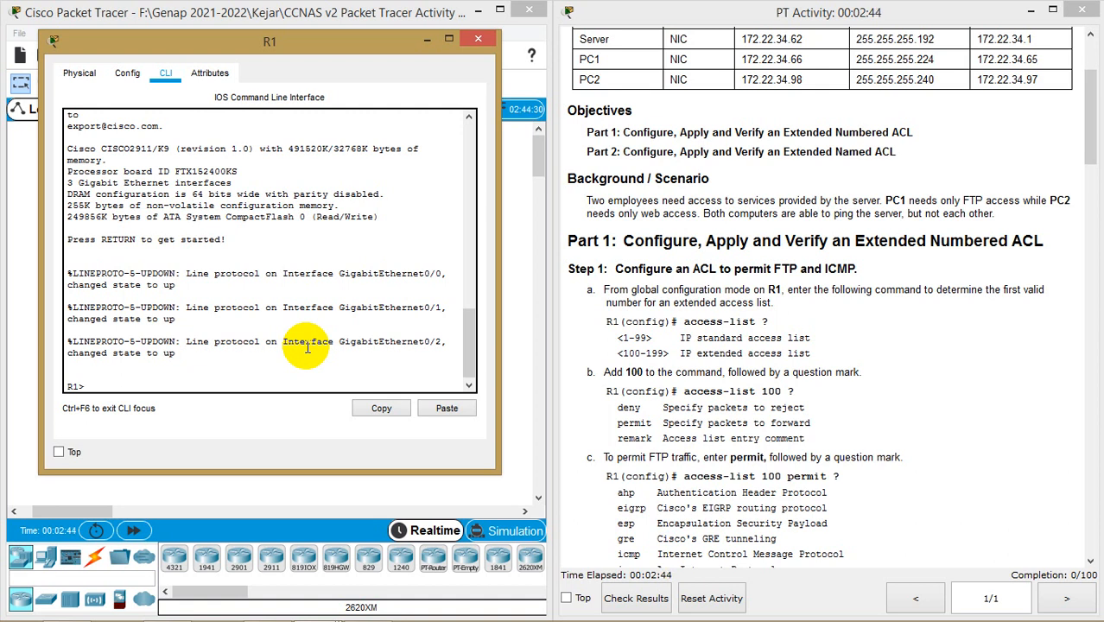
Enter privileged and global configuration mode on R1 and request access-list help with ?
type("en")
key("Return")
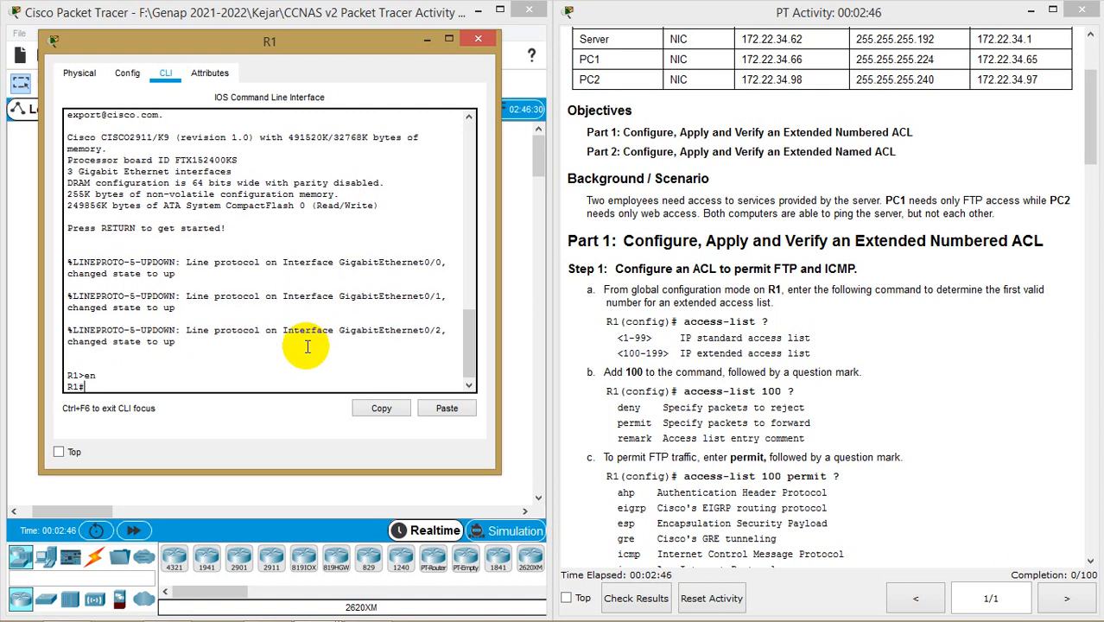
type("conf t")
key("Return")
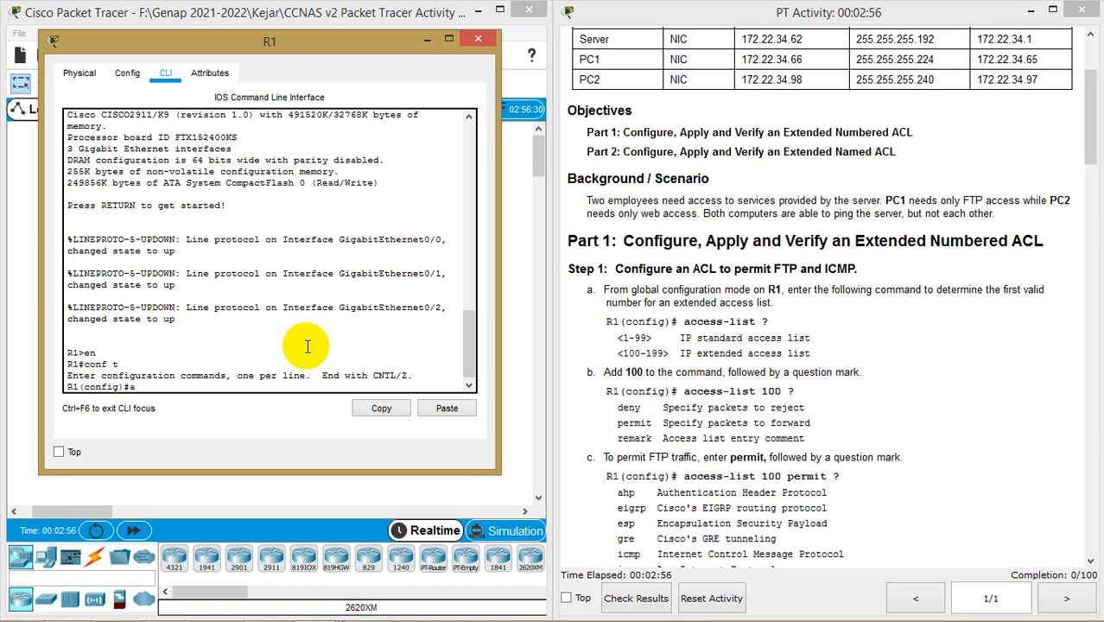
type("c")
key("Tab")
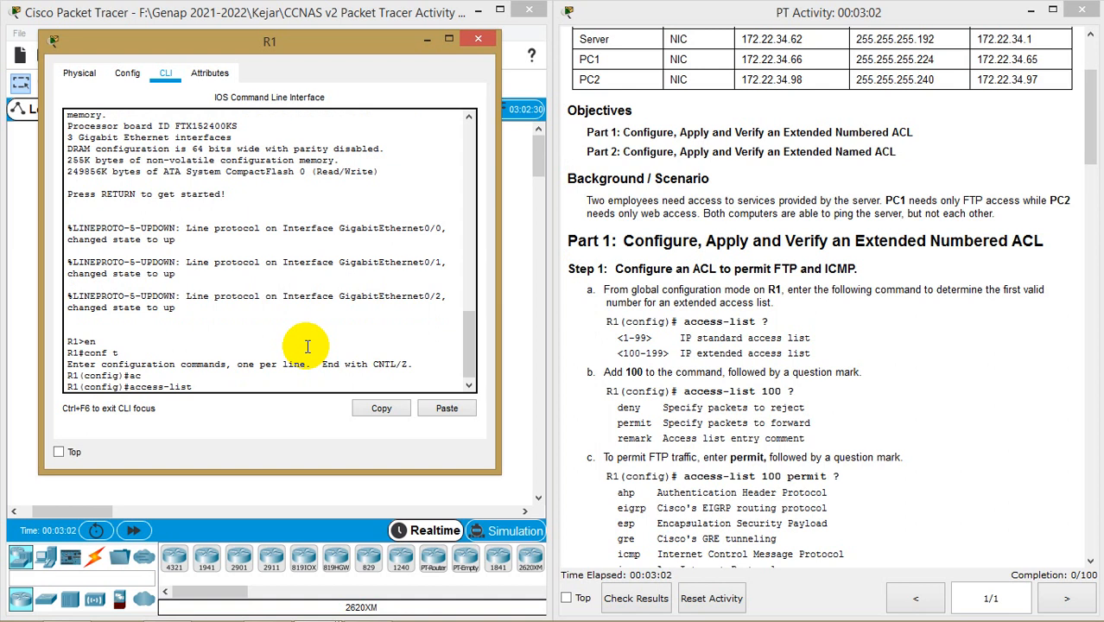
type("?")
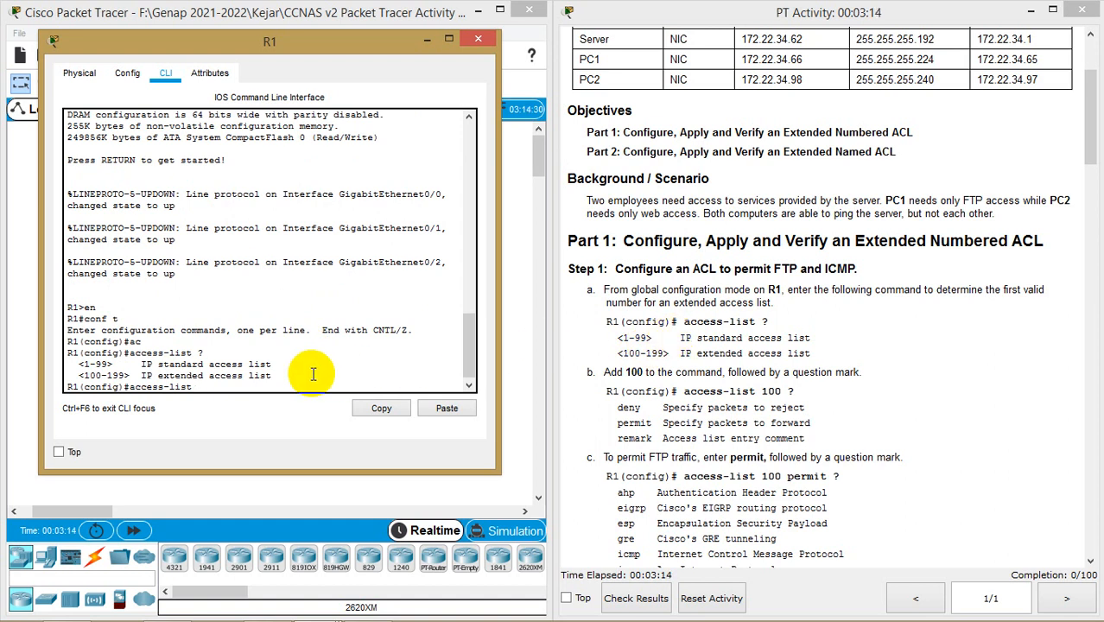
Highlight the 1-99 standard and 100-199 extended access-list ranges in the help output
left_click_drag(271, 364, 143, 364)
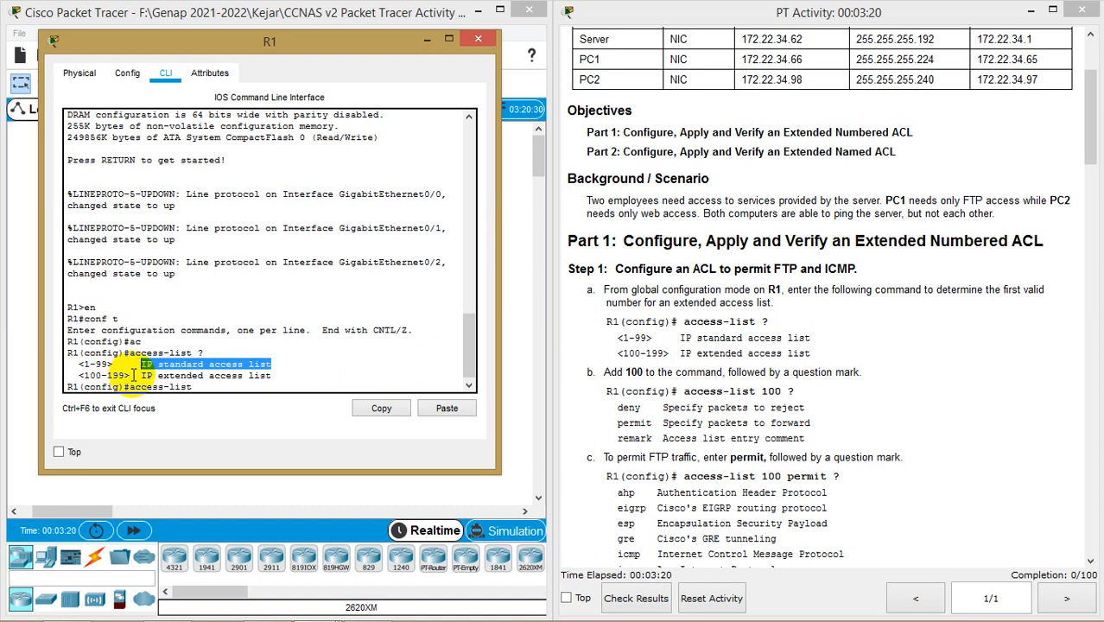
left_click_drag(138, 375, 78, 365)
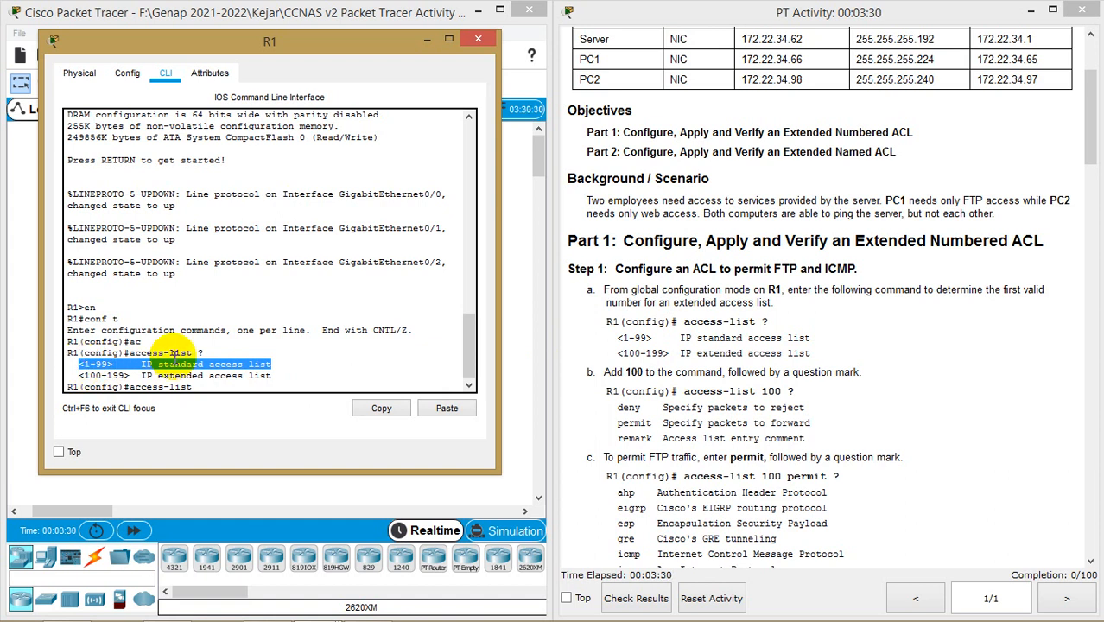
left_click_drag(79, 375, 267, 376)
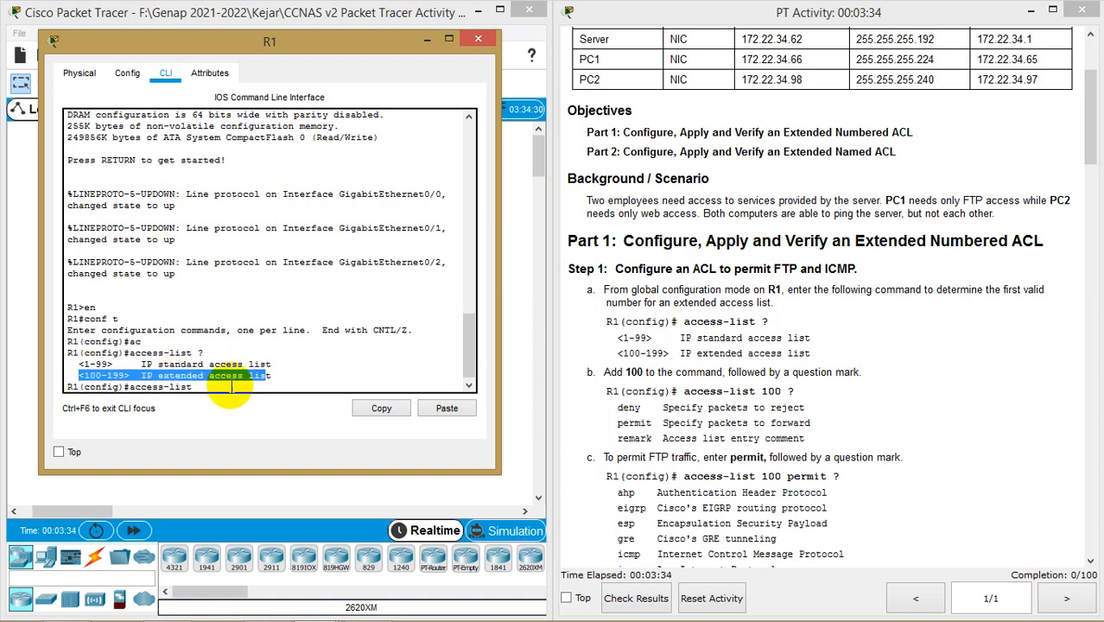
left_click(229, 386)
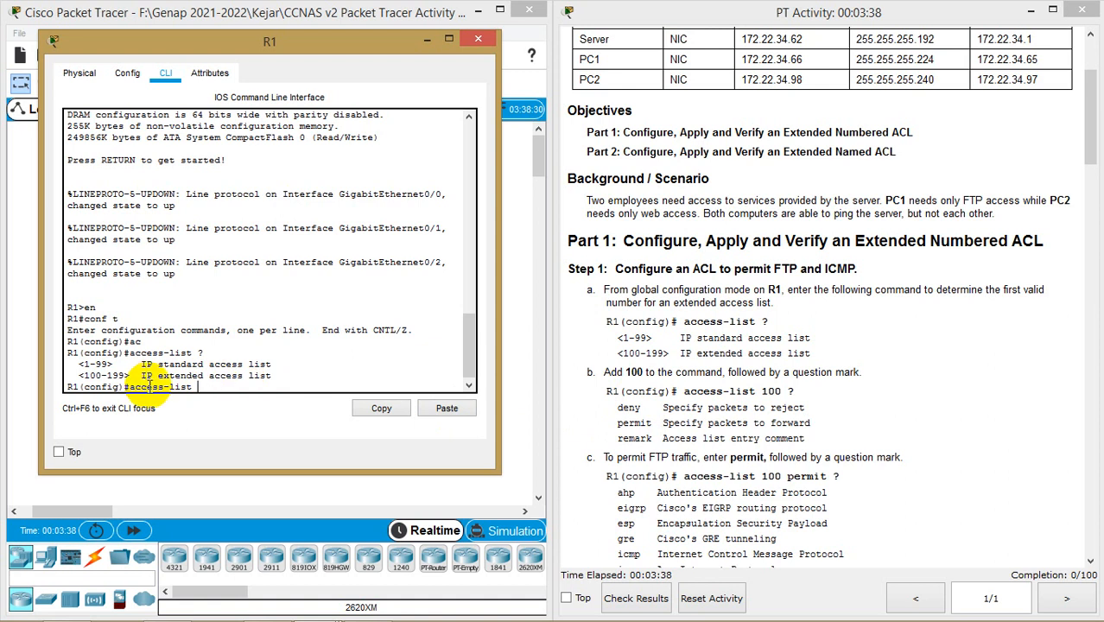
left_click_drag(141, 376, 275, 376)
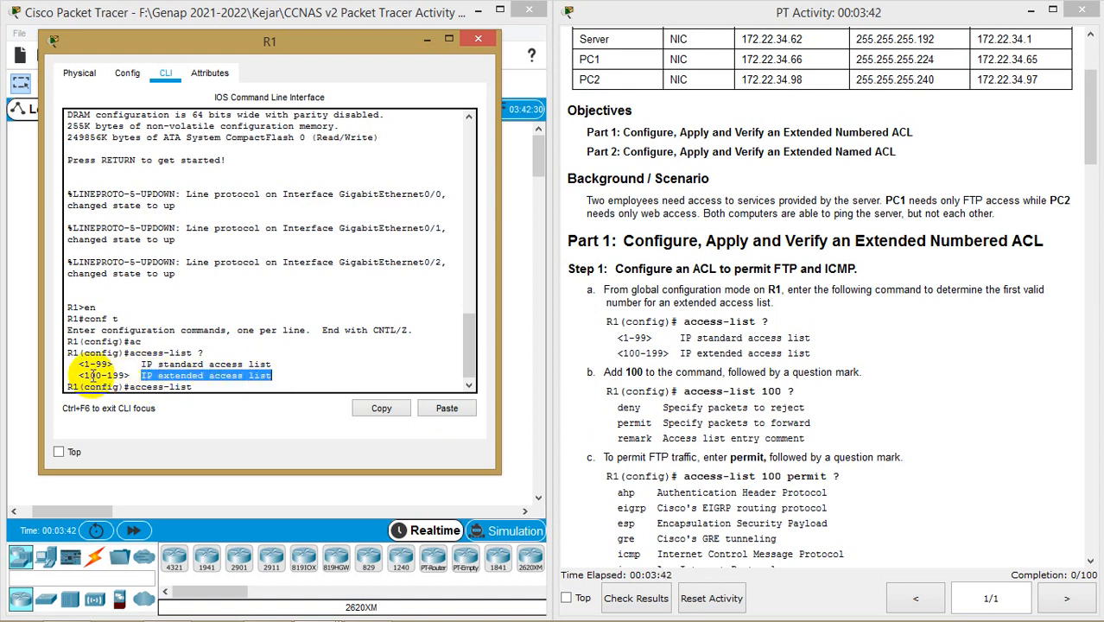
left_click_drag(83, 376, 123, 374)
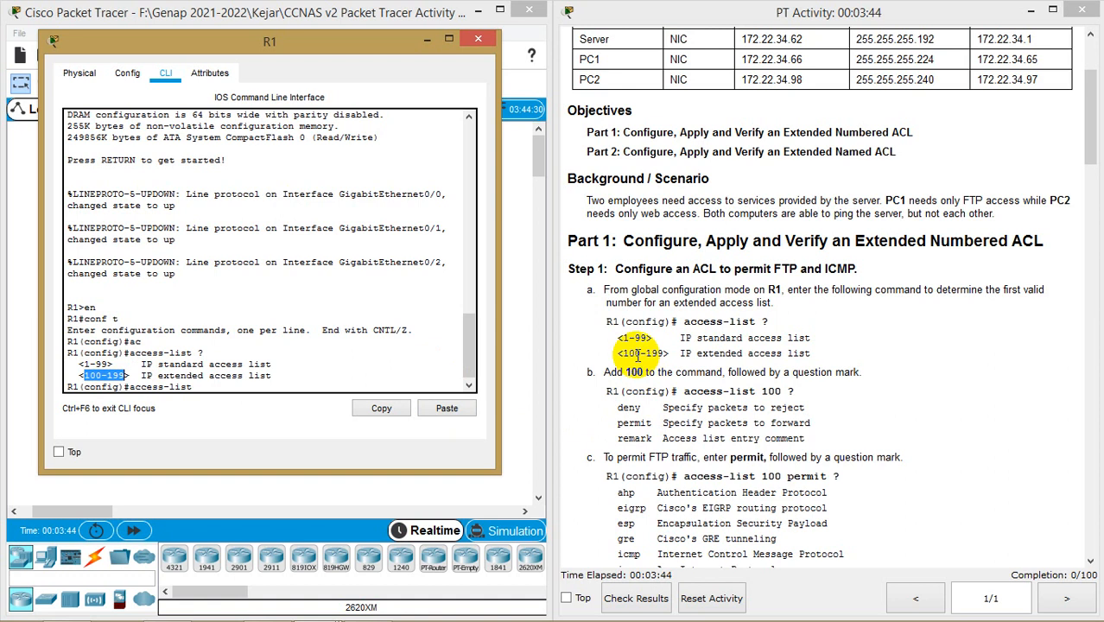
scroll(644, 381, "down", 1)
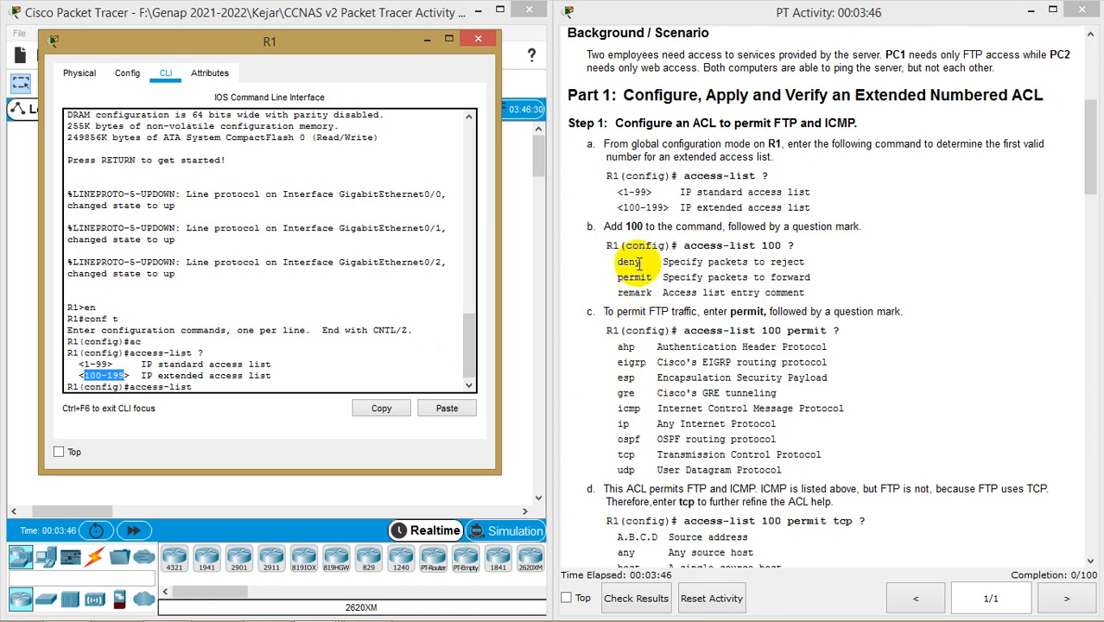
left_click(302, 384)
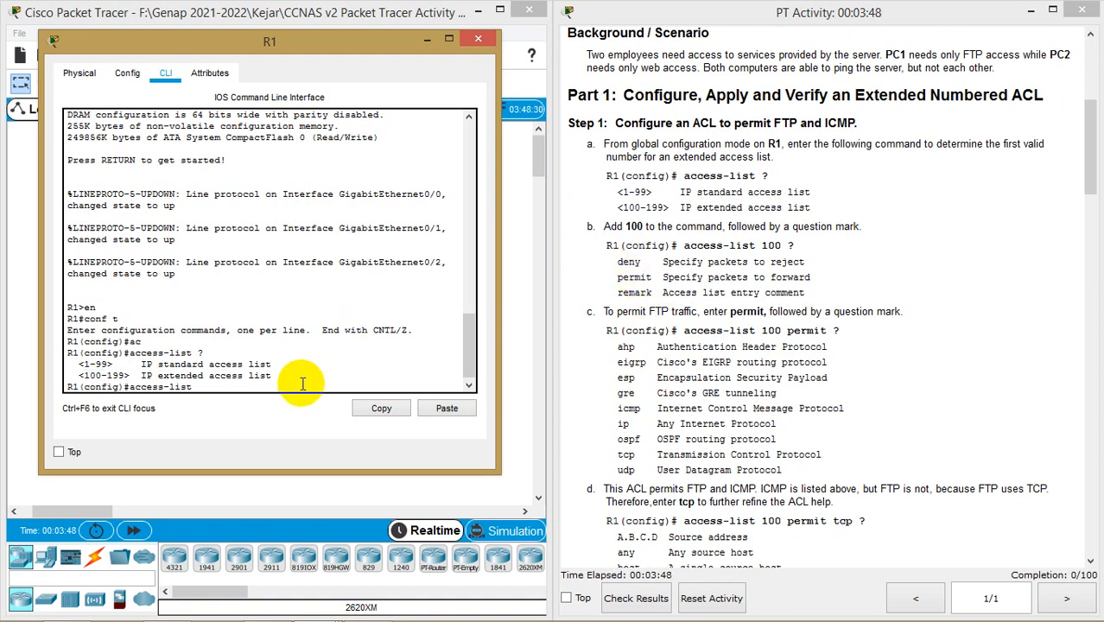
Query access-list 100 ? and then access-list 100 permit ? to list protocols
type("100")
type("?")
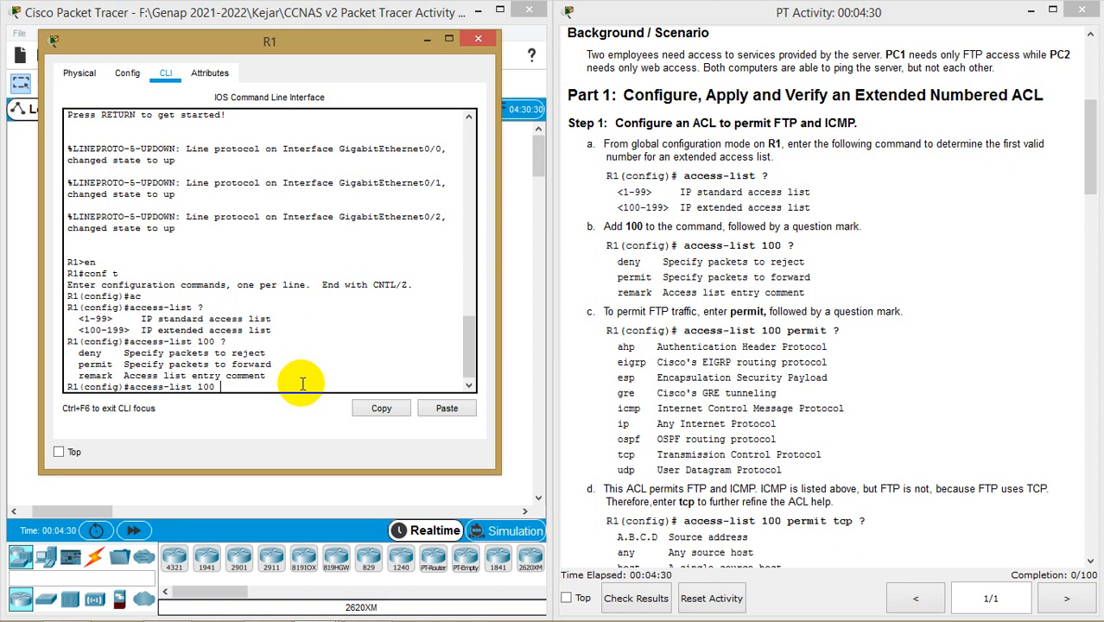
type("per")
key("Tab")
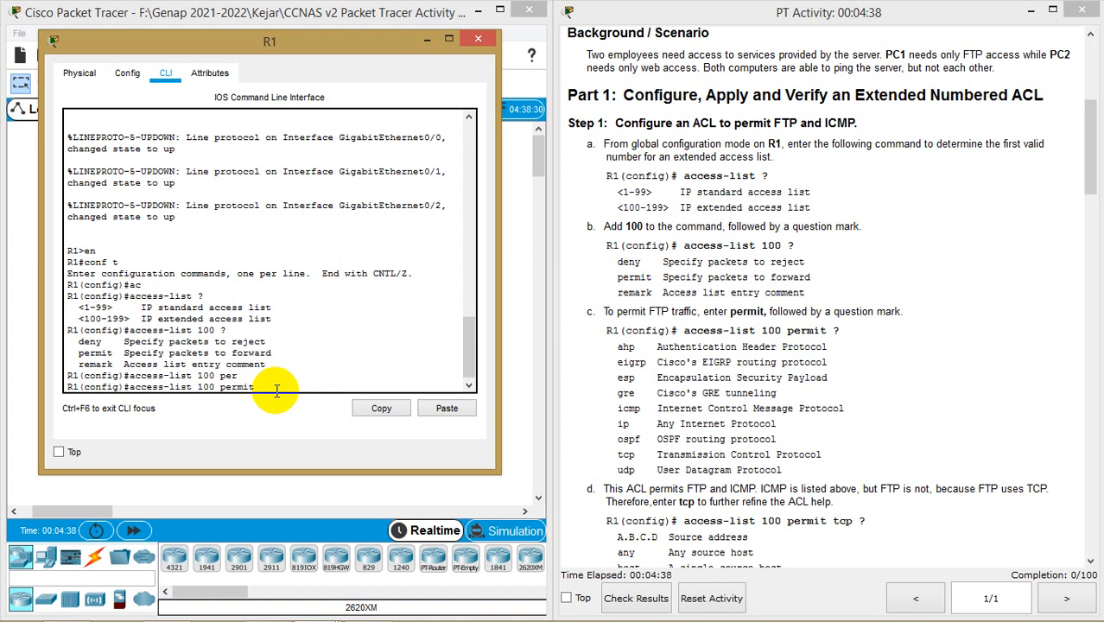
type("?")
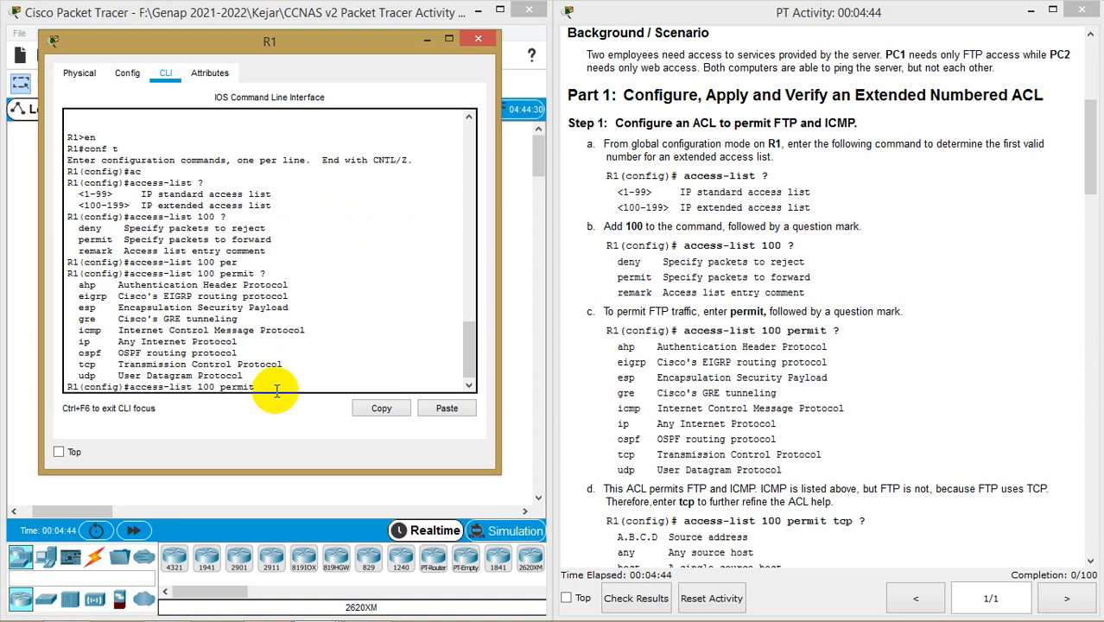
Highlight gre, icmp, ip and tcp in the permit protocol list
left_click(362, 49)
left_click_drag(362, 50, 385, 50)
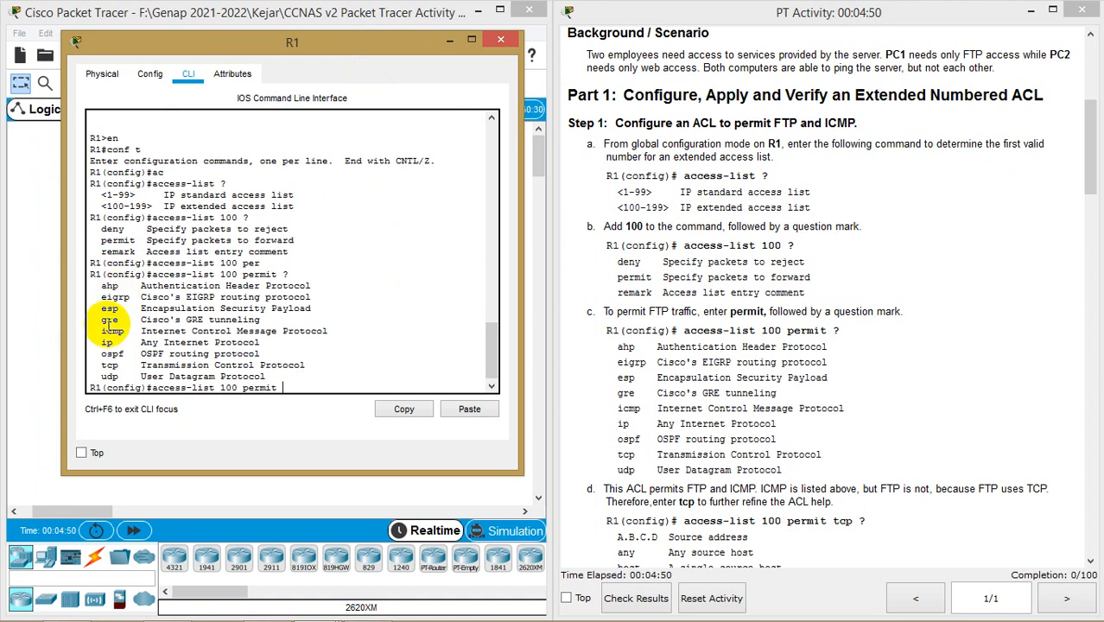
left_click(104, 321)
left_click_drag(103, 321, 101, 376)
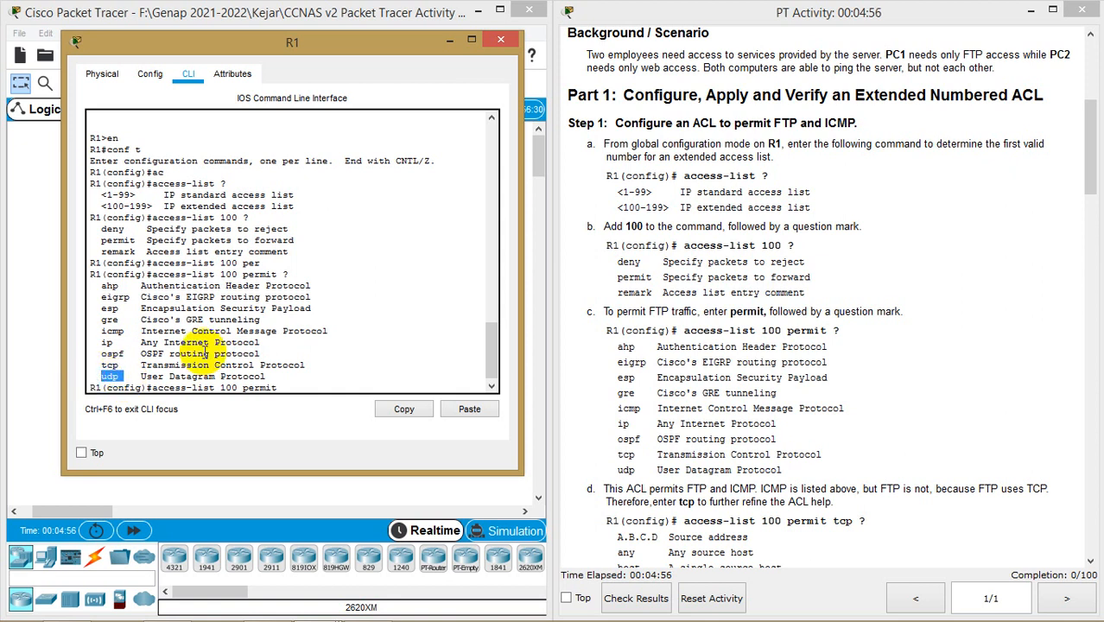
scroll(696, 324, "down", 2)
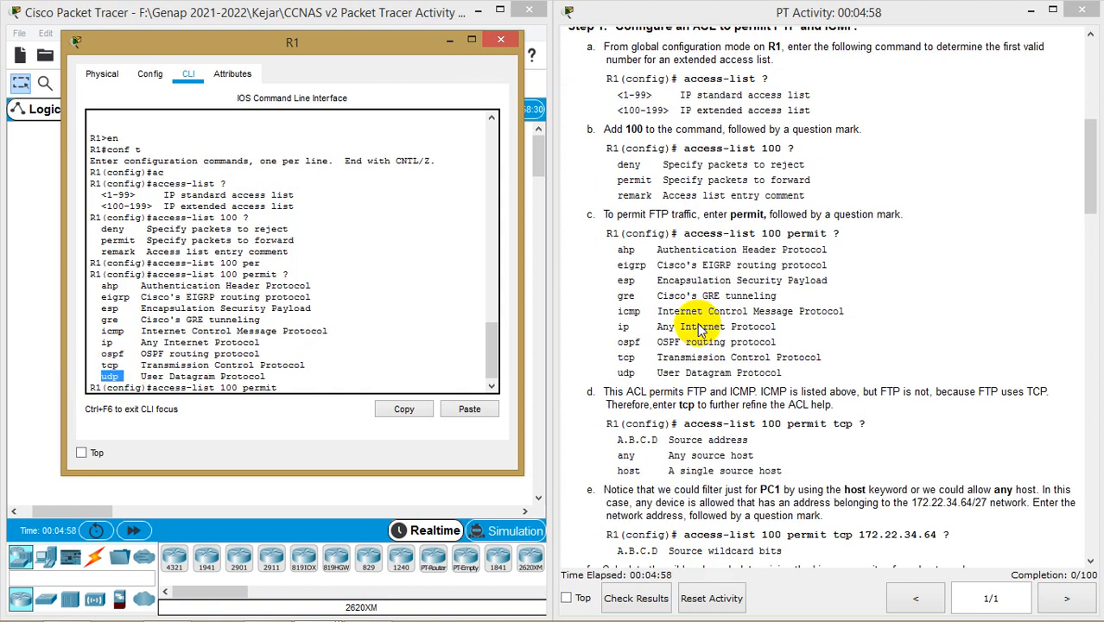
left_click(112, 365)
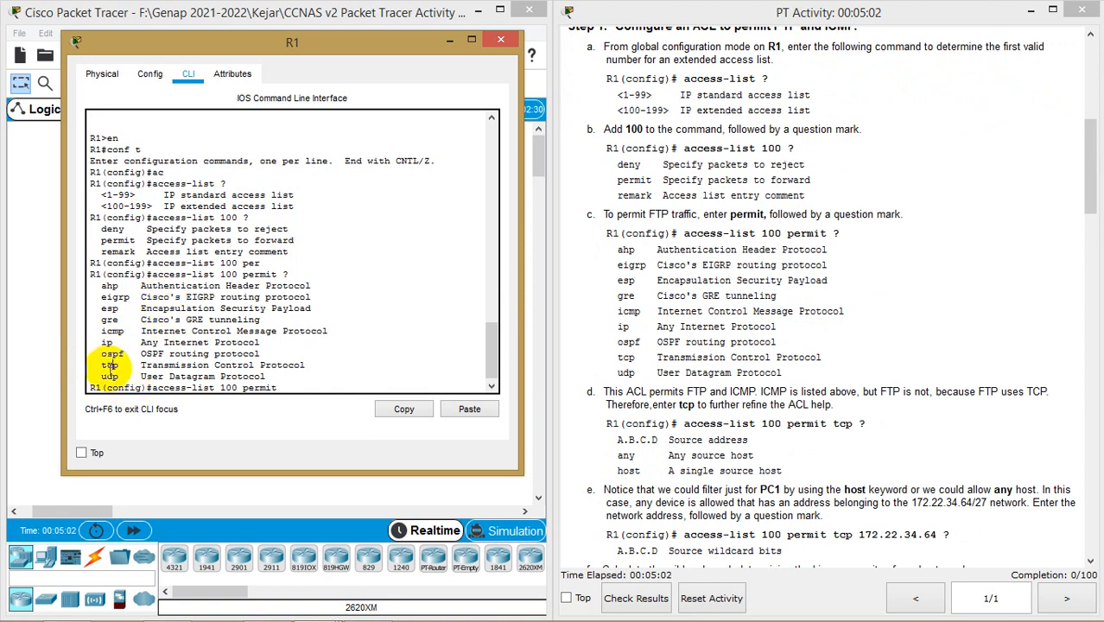
double_click(110, 365)
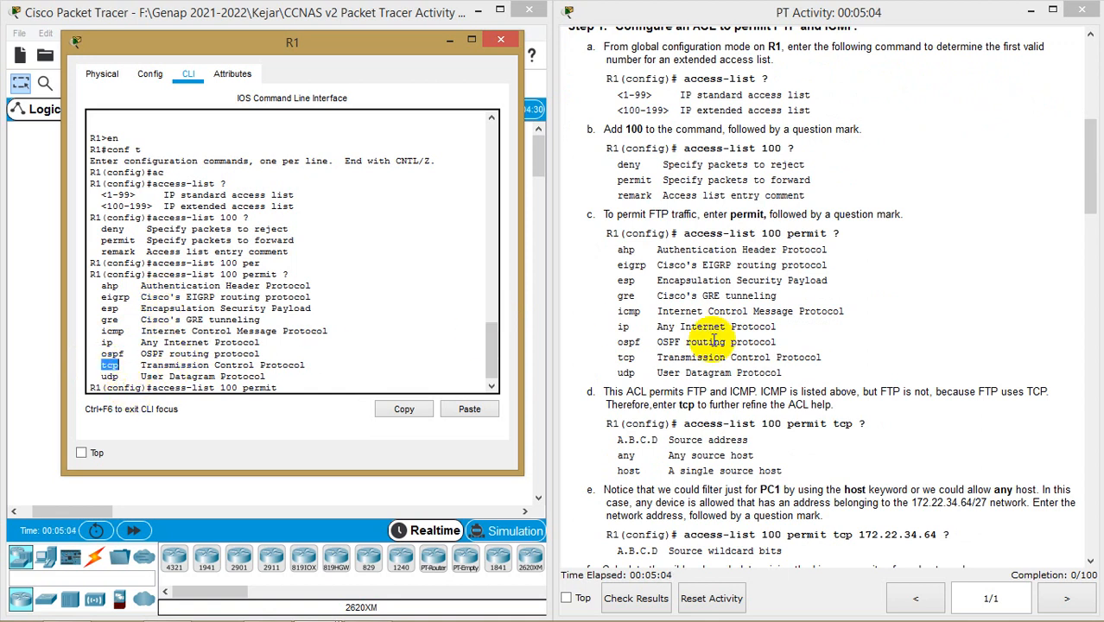
scroll(714, 340, "down", 1)
scroll(714, 339, "down", 1)
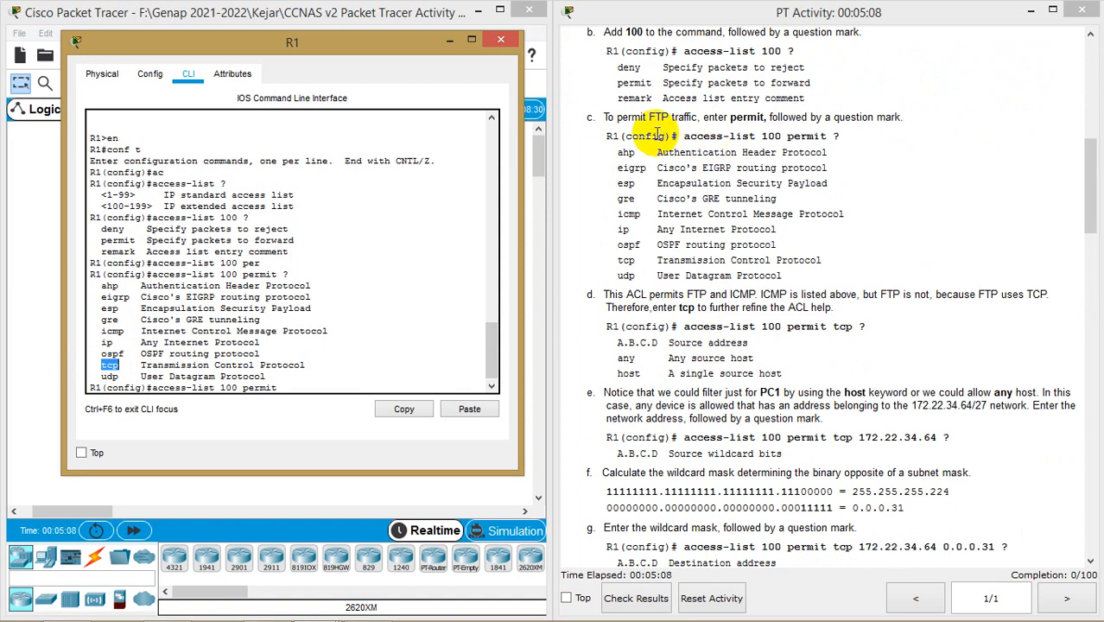
left_click(300, 386)
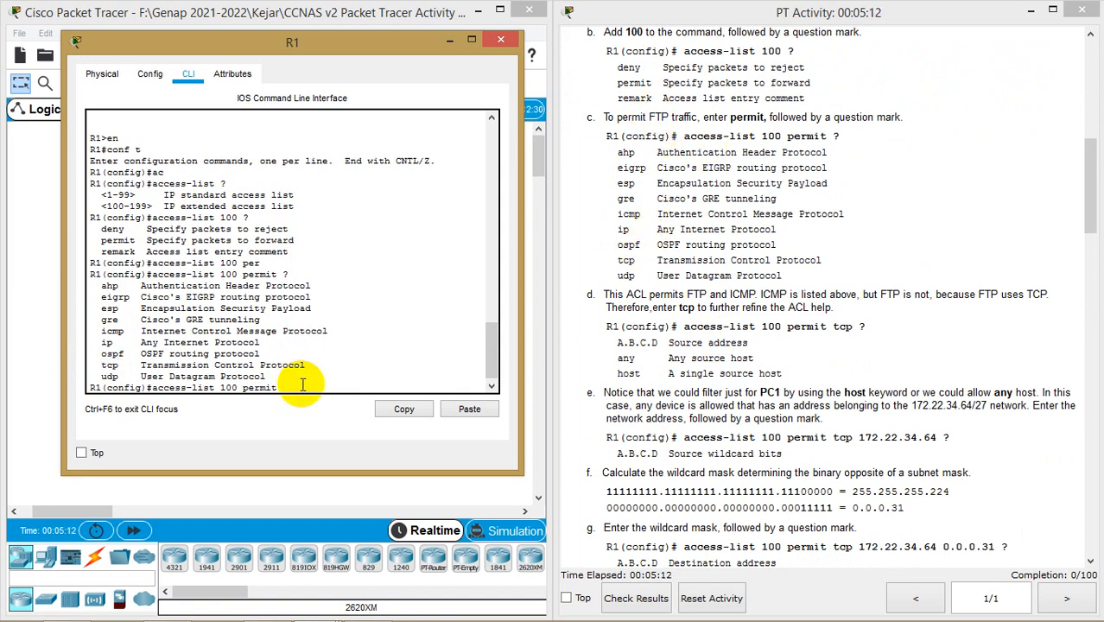
Extend the command to permit tcp with source network 172.22.34.64
type("tcp")
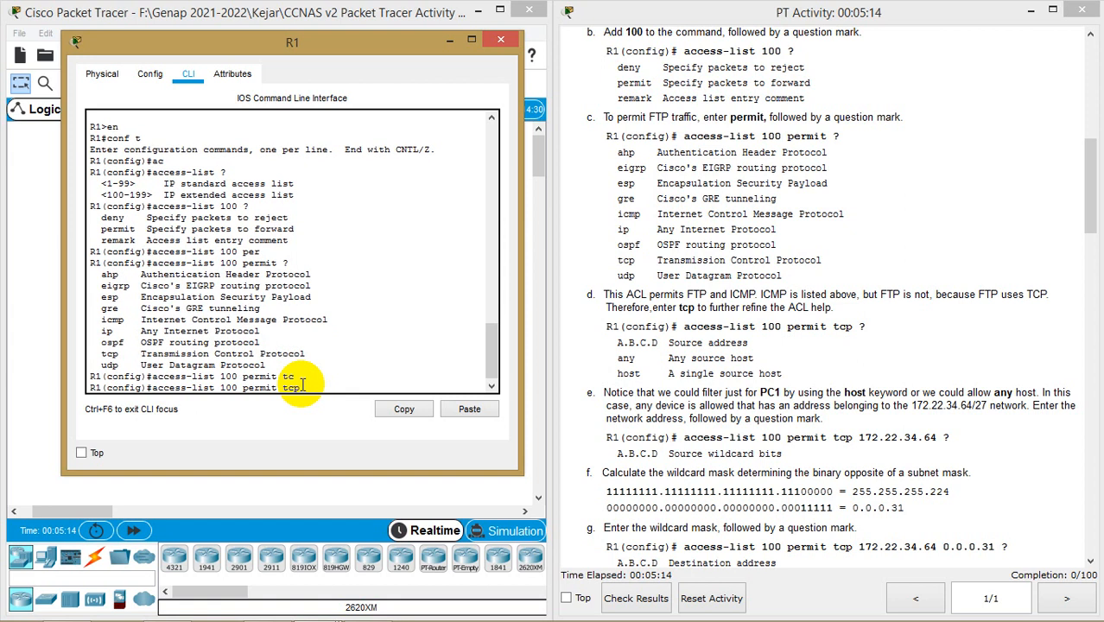
key("Tab")
type("?")
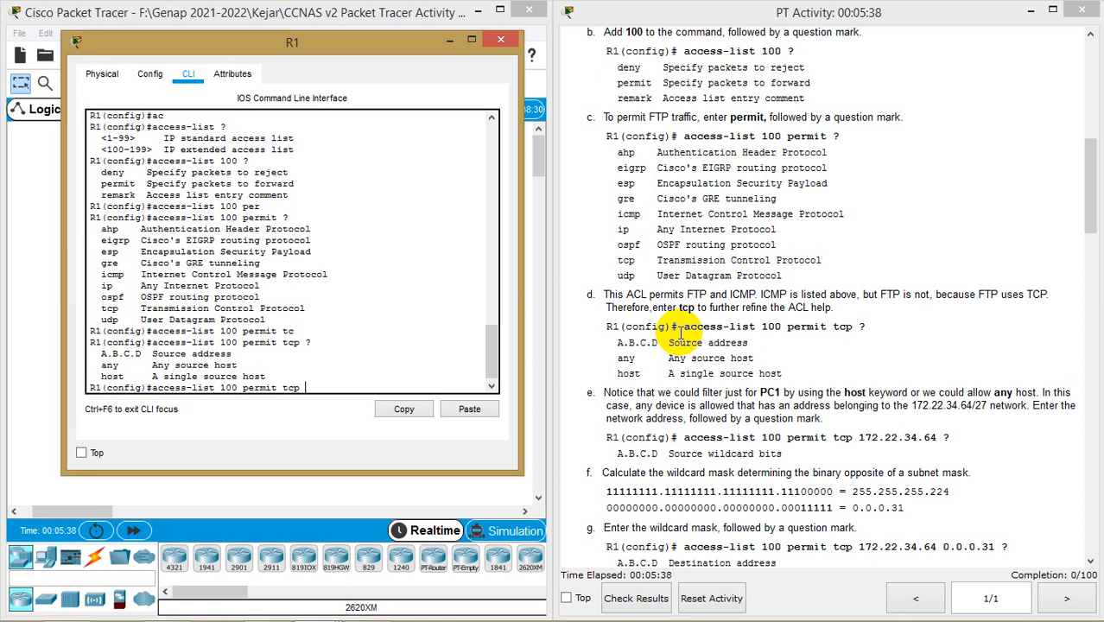
scroll(680, 333, "up", 10)
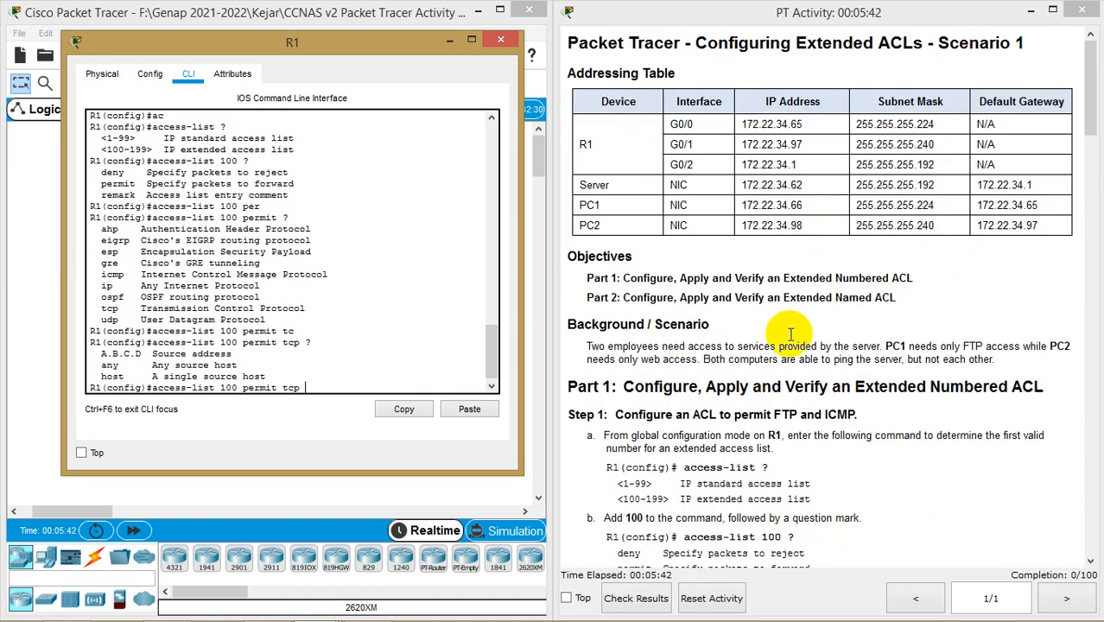
scroll(795, 384, "down", 10)
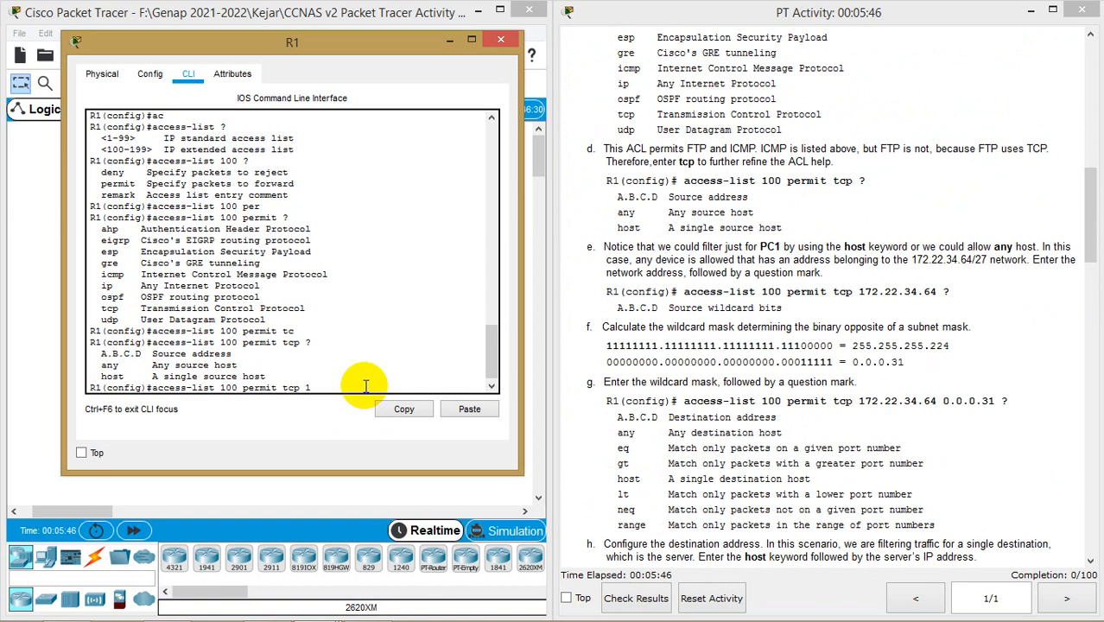
type("172.22.34.64")
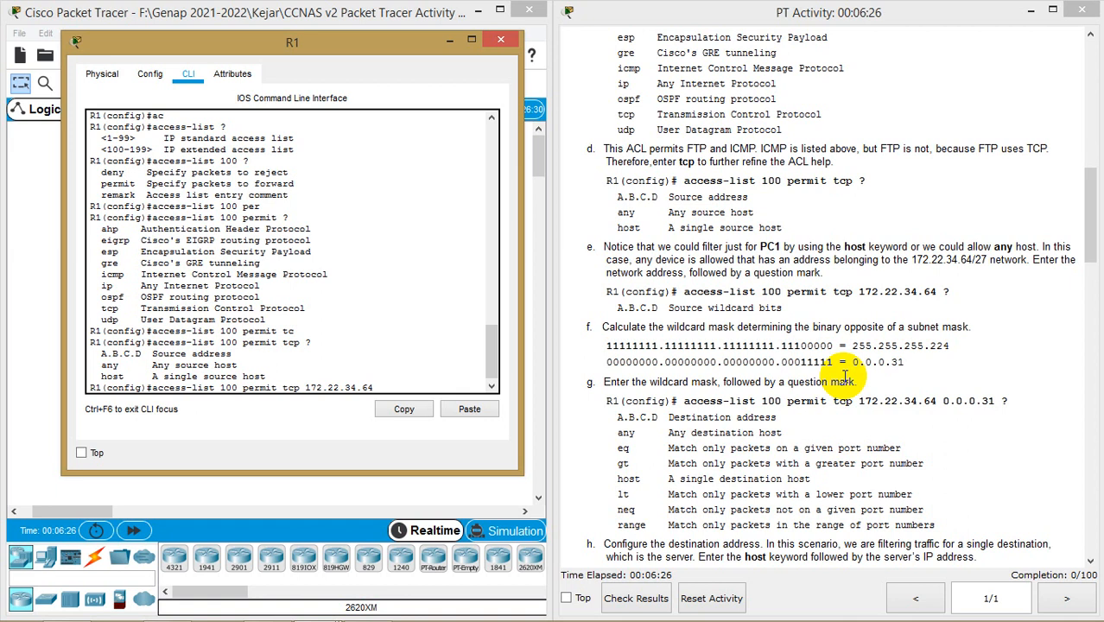
Highlight the /27 prefix in the instructions and bring up the Notepad wildcard notes
left_click(986, 259)
left_click_drag(986, 260, 972, 259)
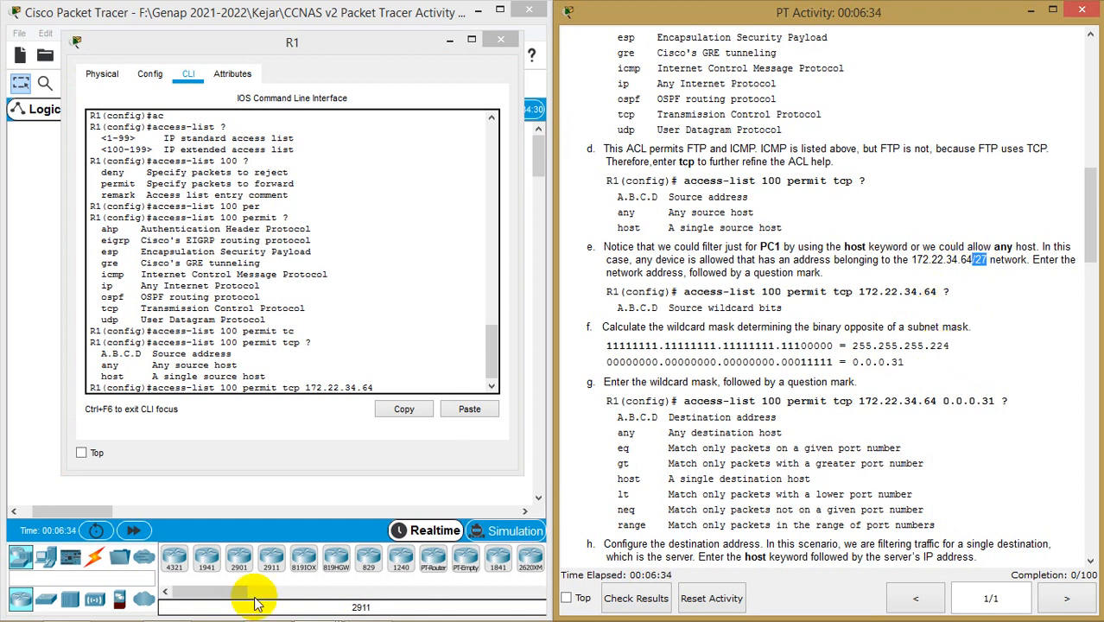
left_click(367, 614)
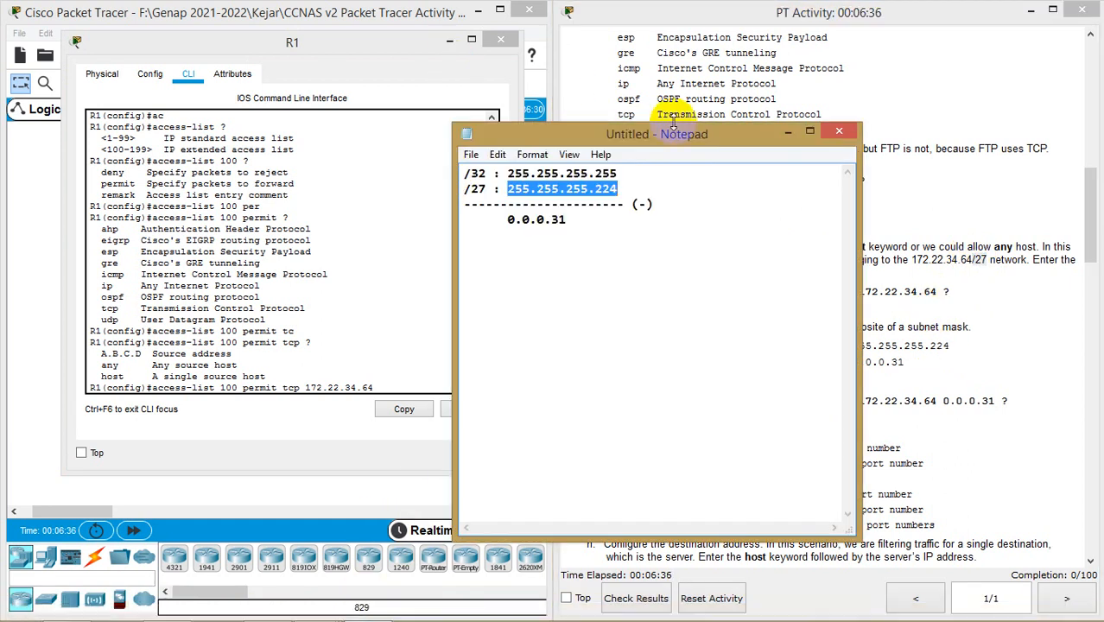
Walk through the /32 minus /27 subtraction, selecting wildcard 0.0.0.31, then return to R1's CLI
left_click(650, 171)
left_click_drag(641, 141, 668, 155)
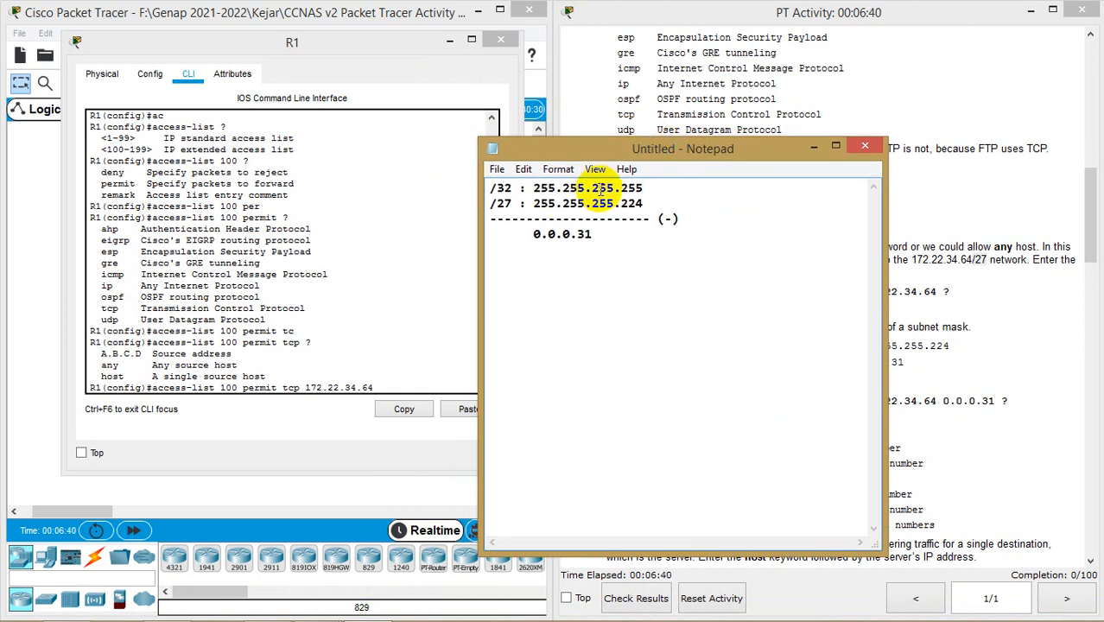
left_click(638, 189)
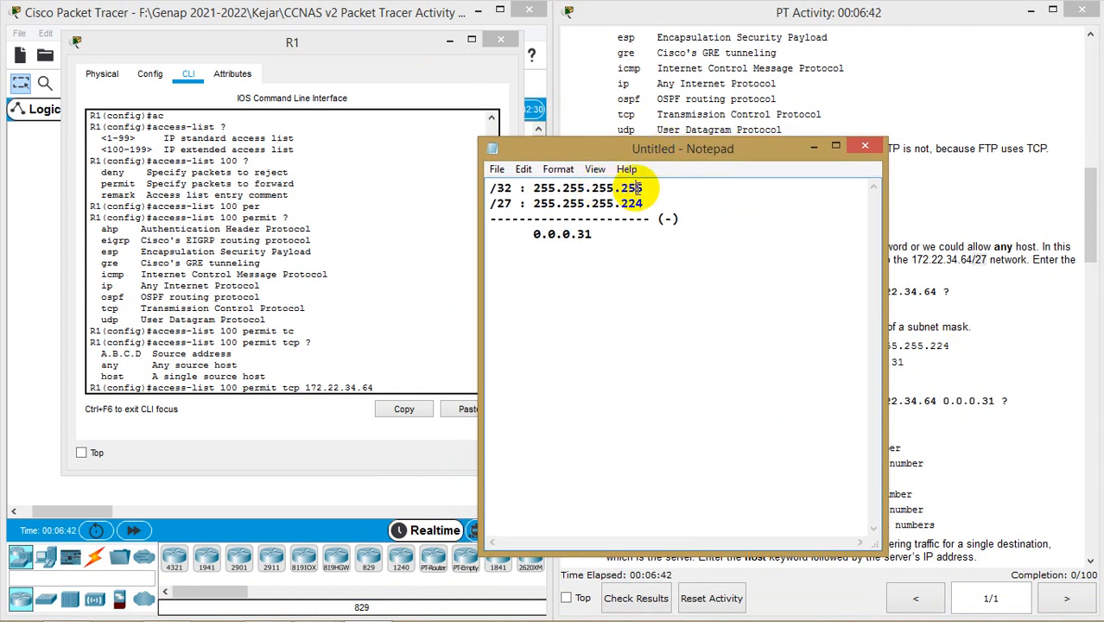
left_click(543, 204)
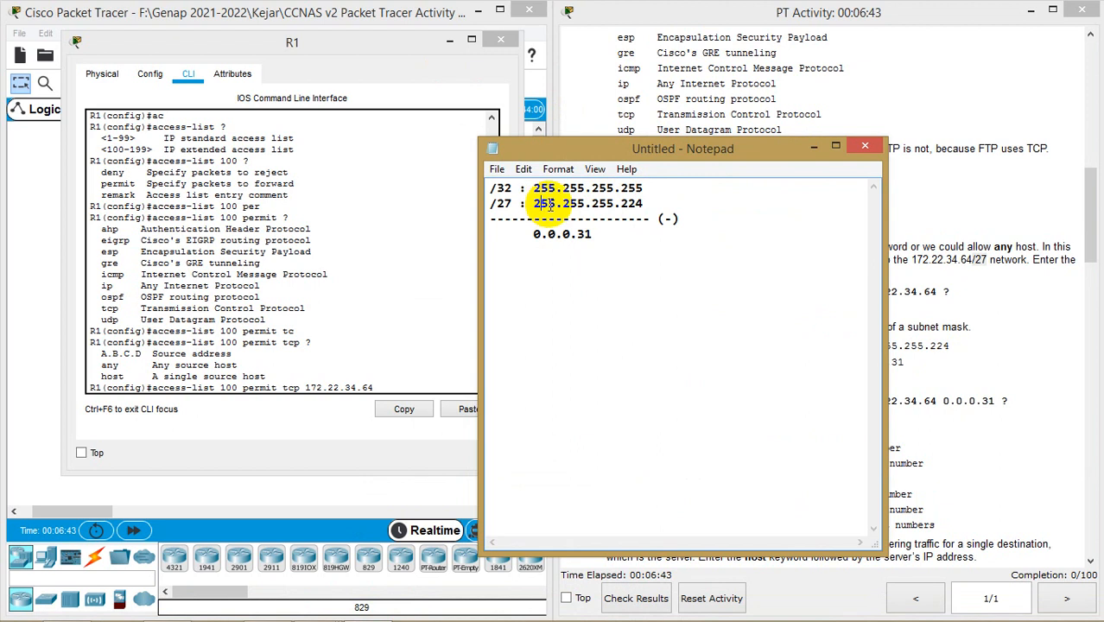
left_click(630, 203)
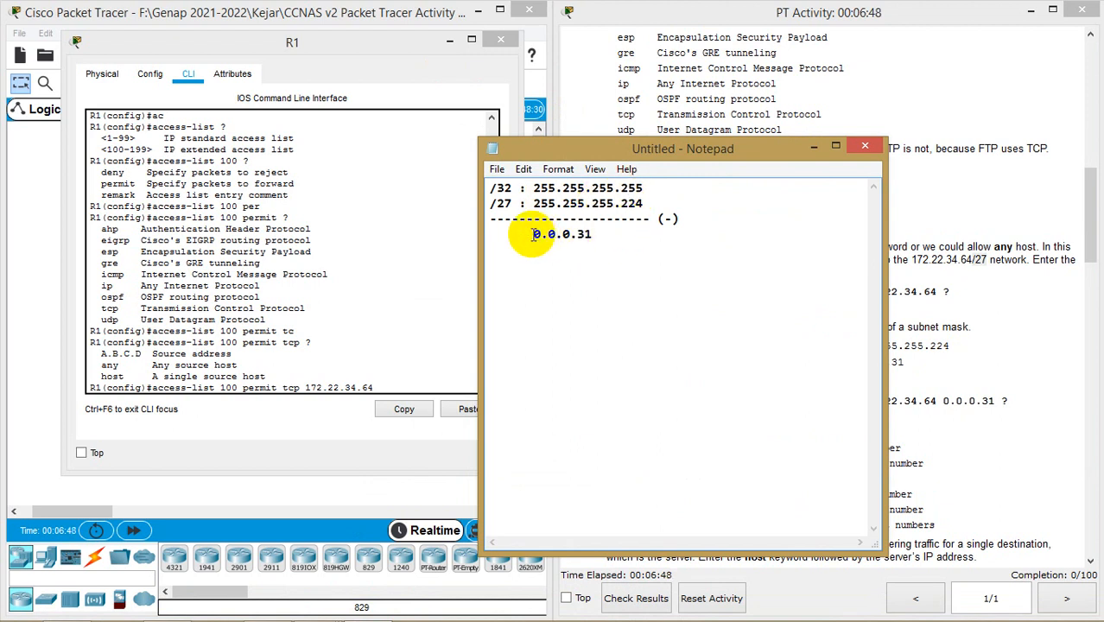
left_click_drag(547, 233, 592, 234)
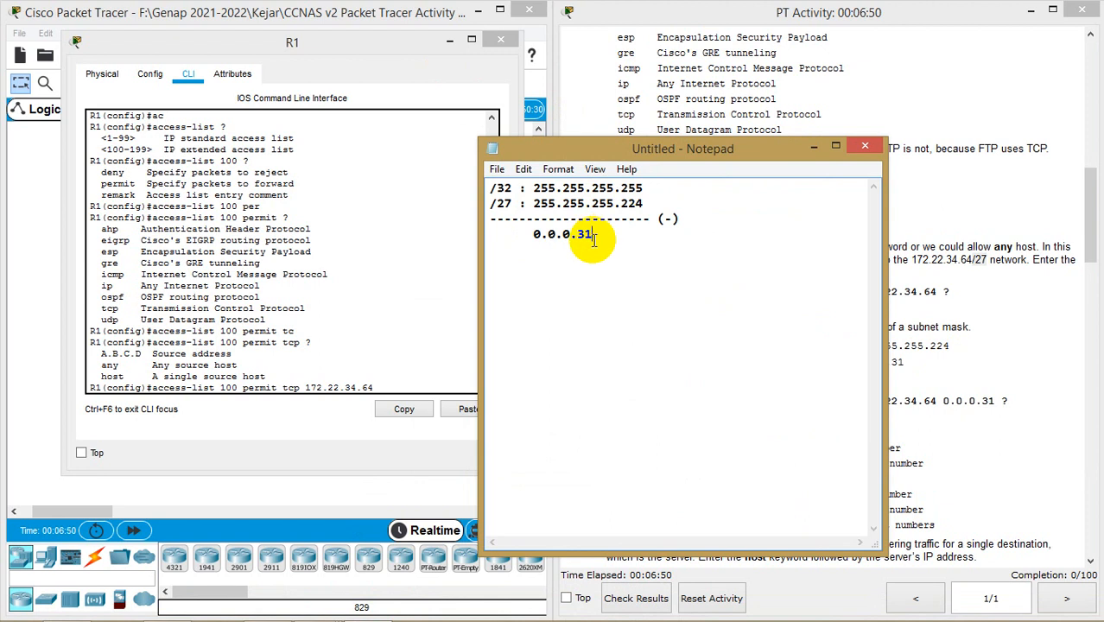
left_click(420, 384)
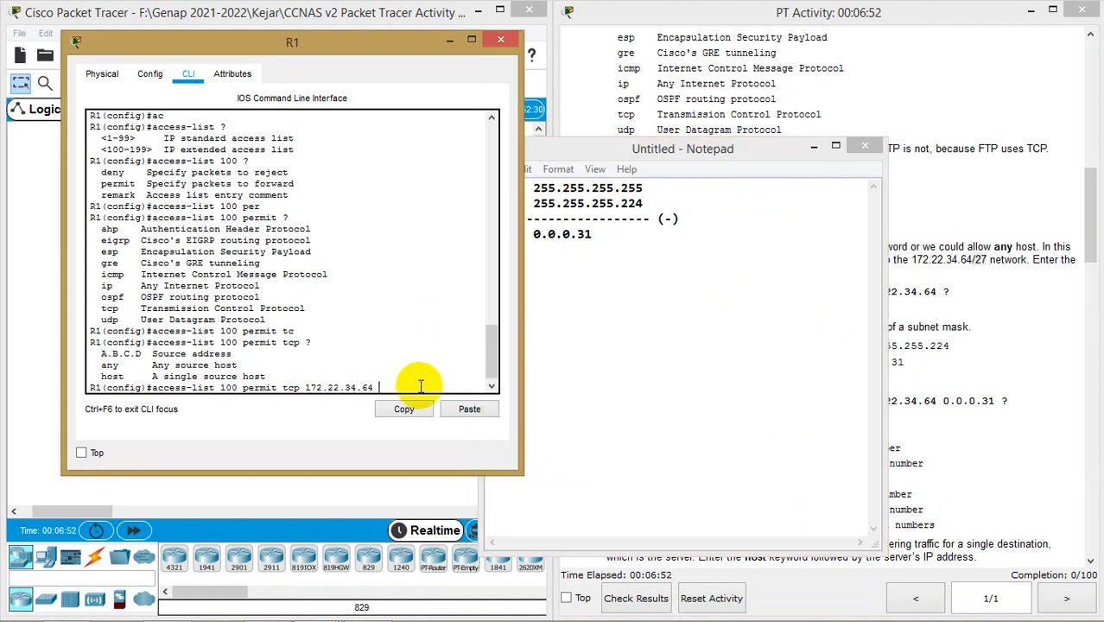
Hide Notepad and append wildcard 0.0.0.31 ? to list the destination options
left_click(814, 147)
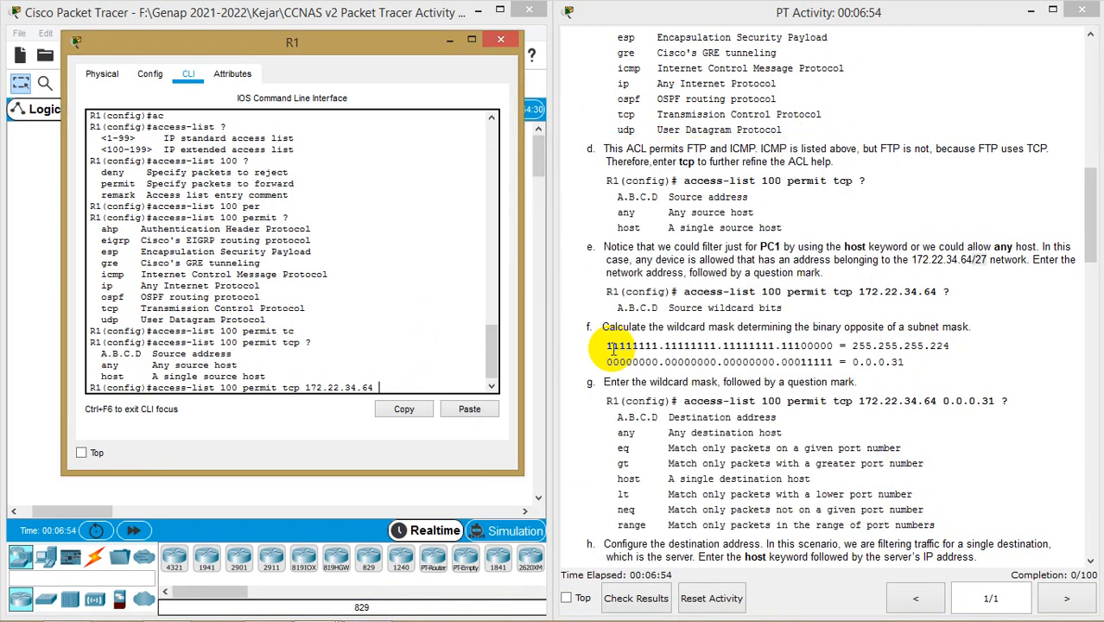
type("0.0.0.31 ?")
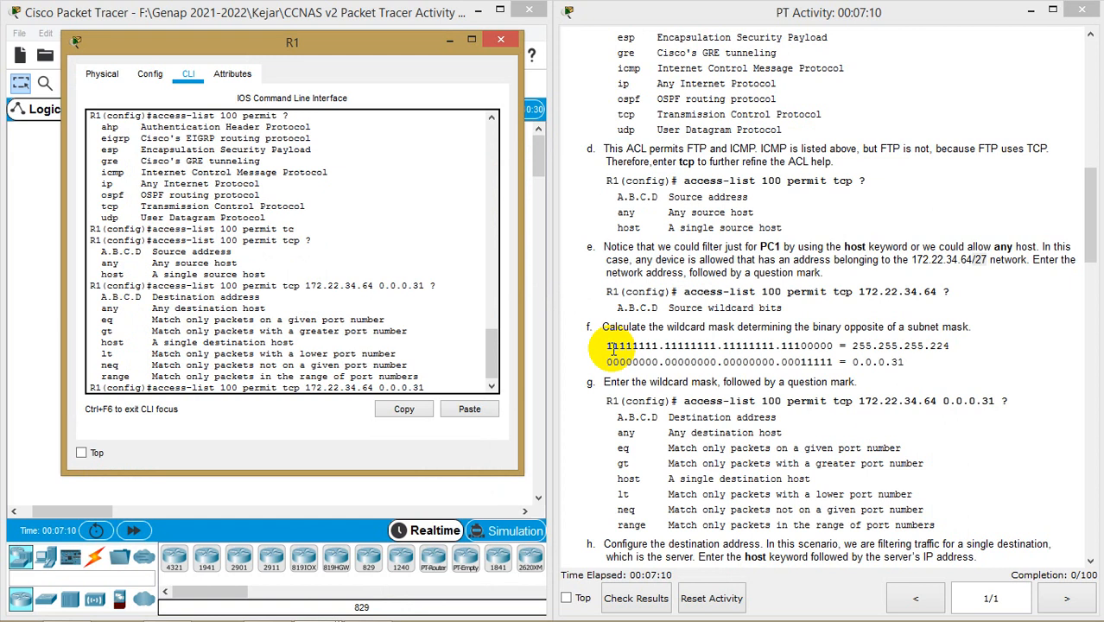
scroll(859, 238, "up", 5)
scroll(858, 242, "up", 4)
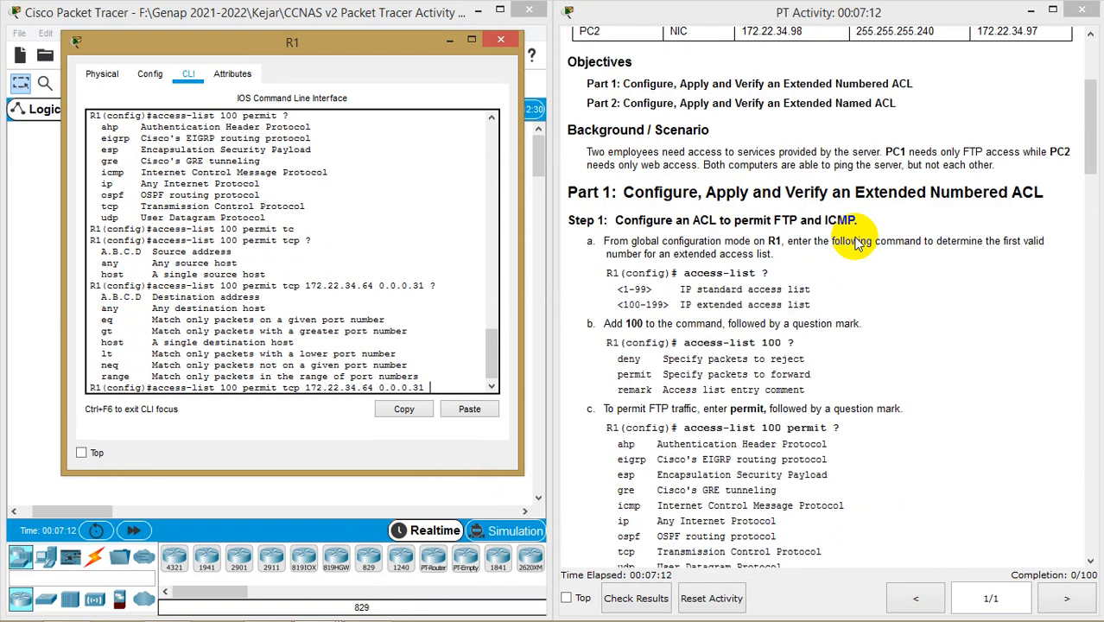
scroll(858, 242, "up", 4)
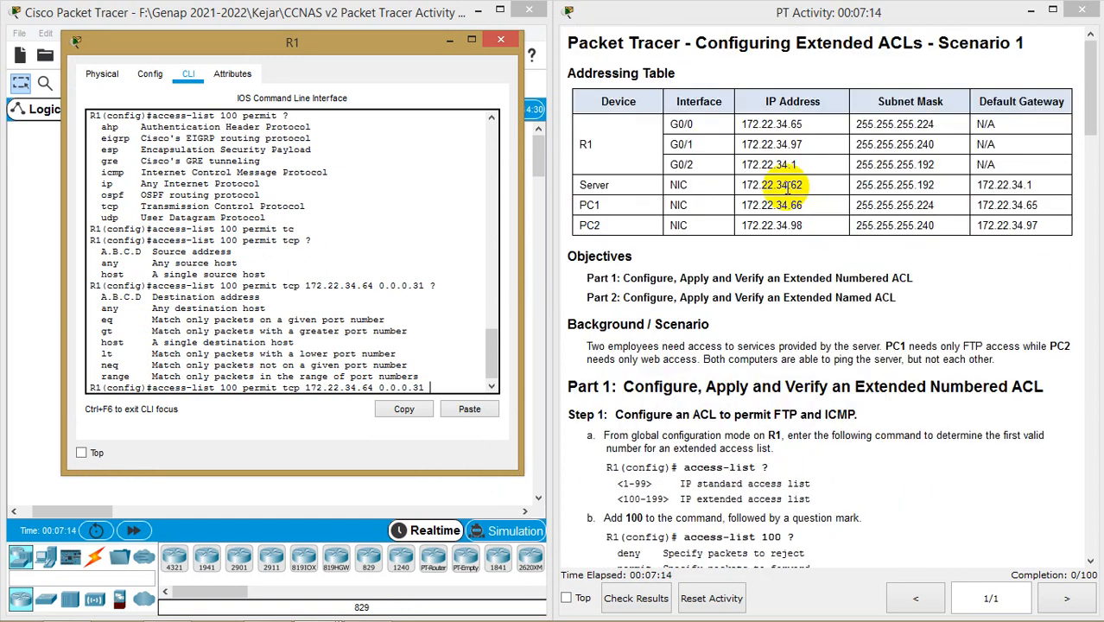
left_click_drag(741, 185, 800, 185)
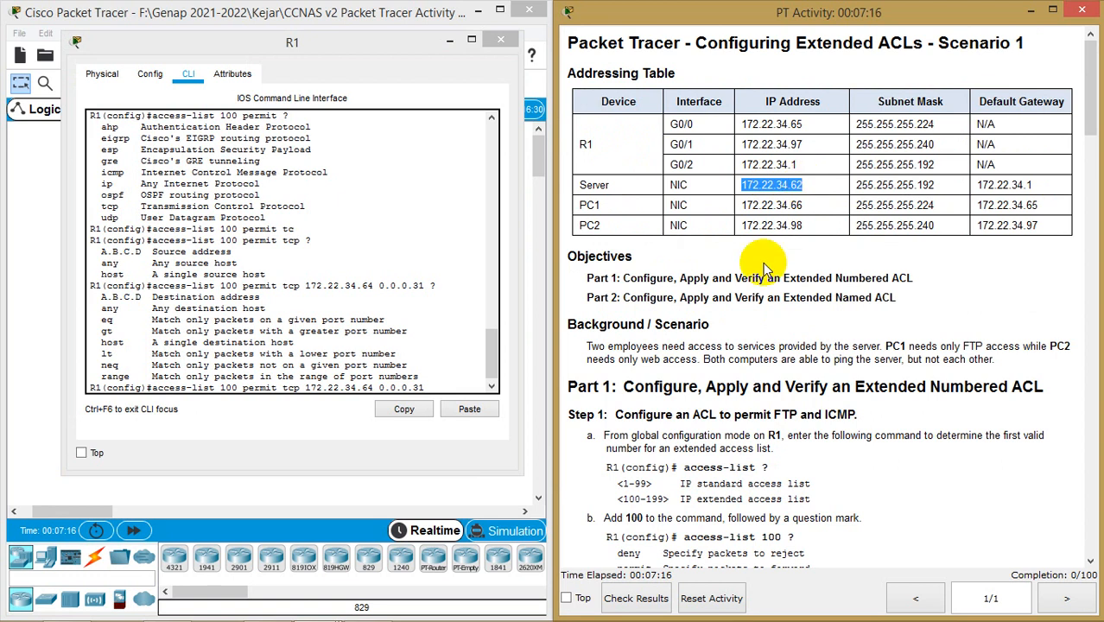
scroll(763, 261, "down", 14)
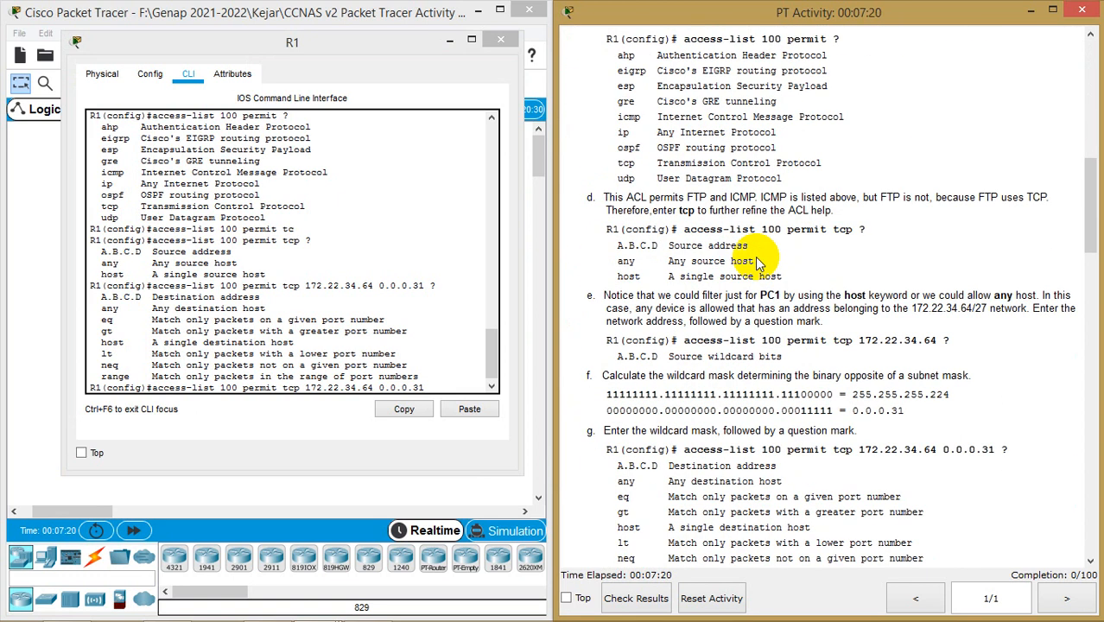
scroll(757, 262, "down", 5)
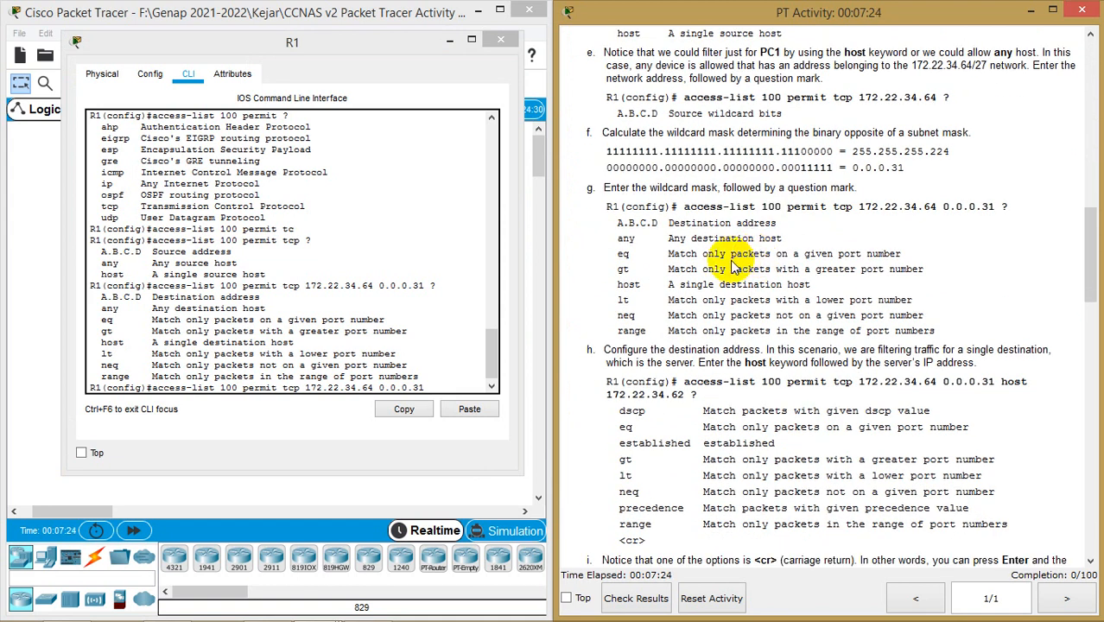
scroll(746, 258, "up", 13)
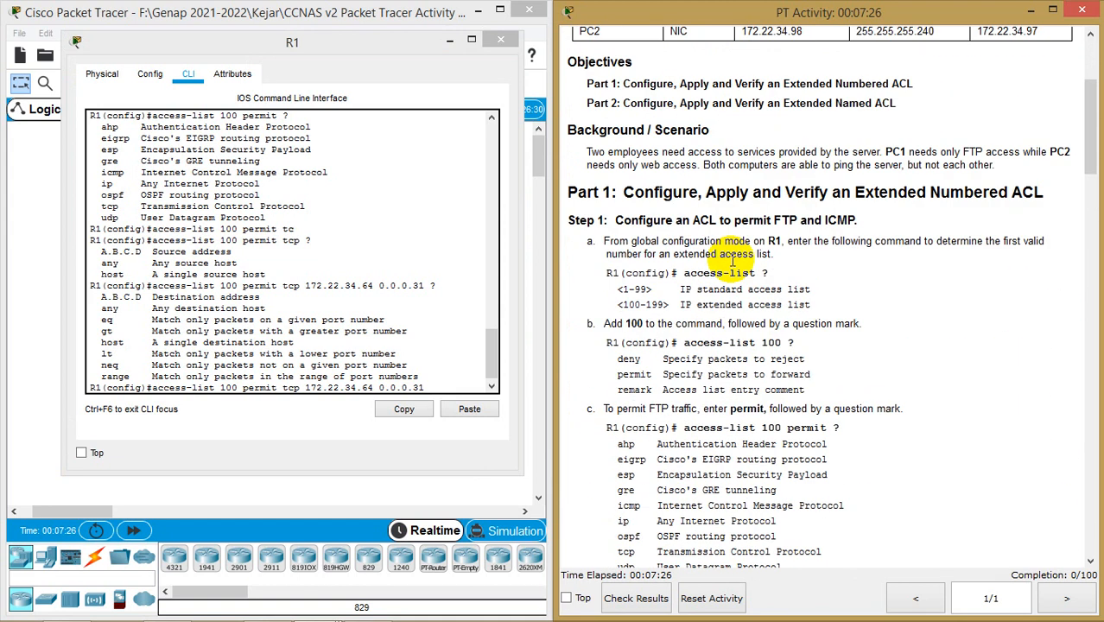
scroll(733, 261, "up", 2)
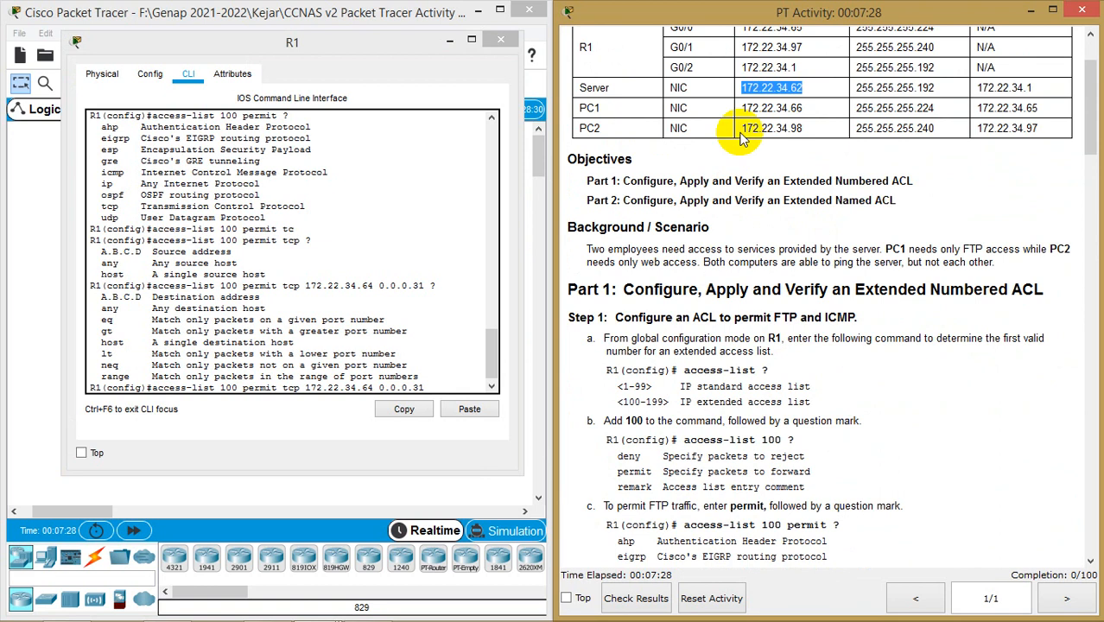
double_click(593, 88)
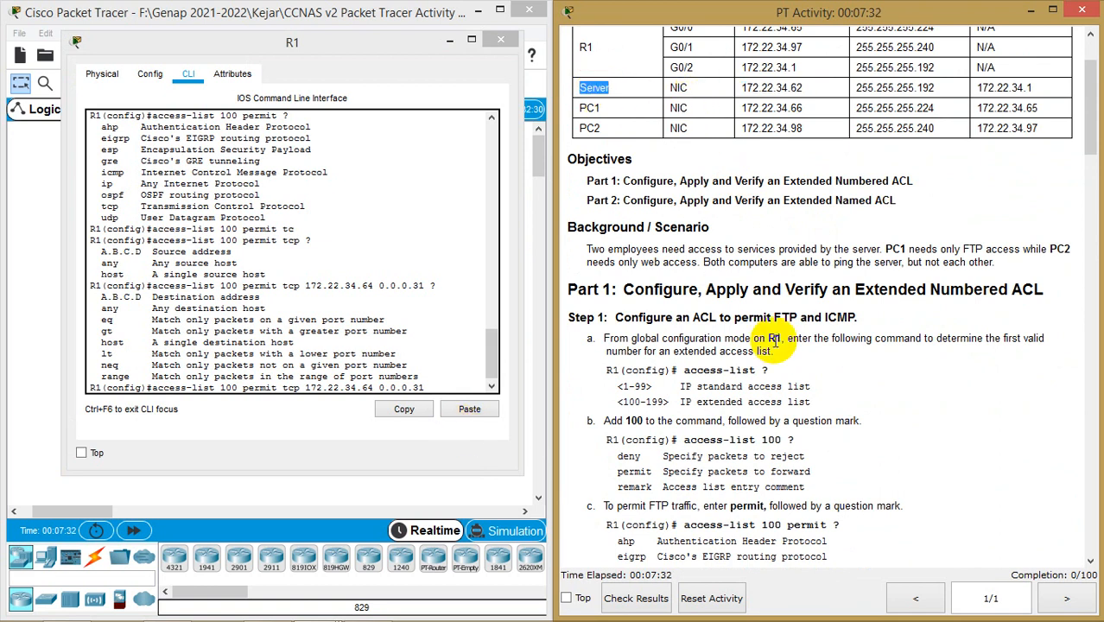
scroll(764, 346, "down", 9)
scroll(764, 350, "down", 7)
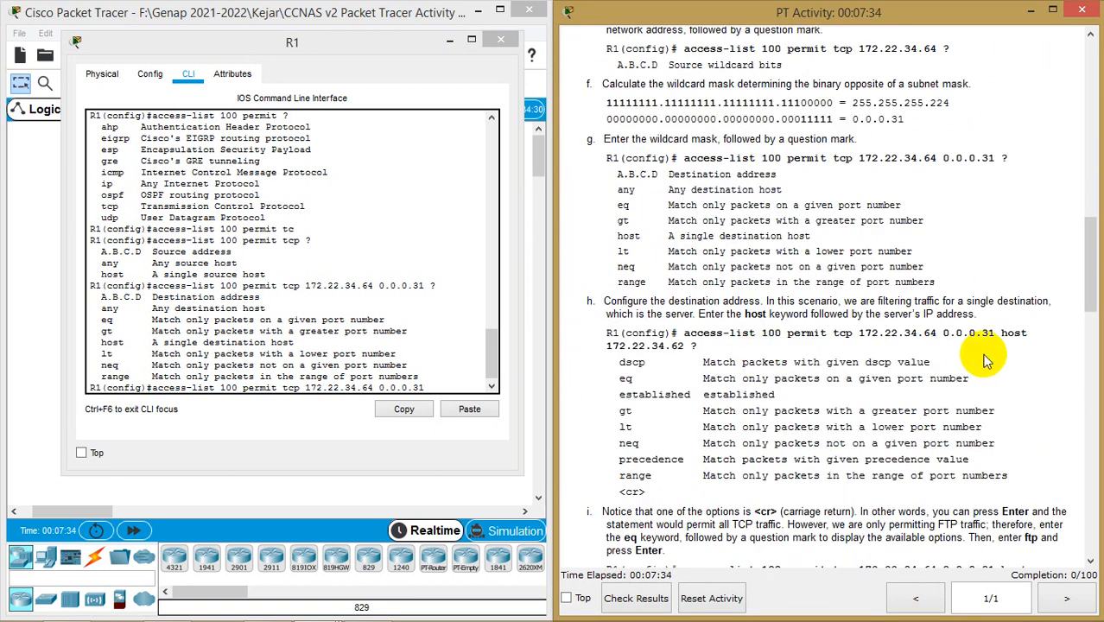
left_click(476, 384)
Pick the host option and add destination 172.22.34.62 with ? to list following options
type("?")
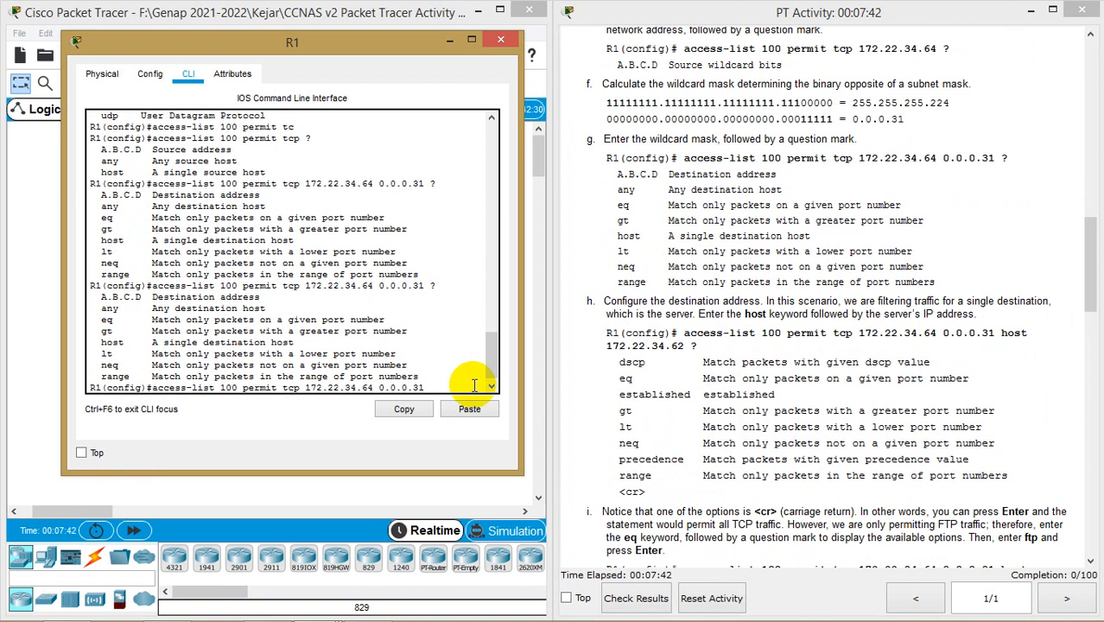
left_click_drag(293, 343, 101, 345)
left_click(444, 388)
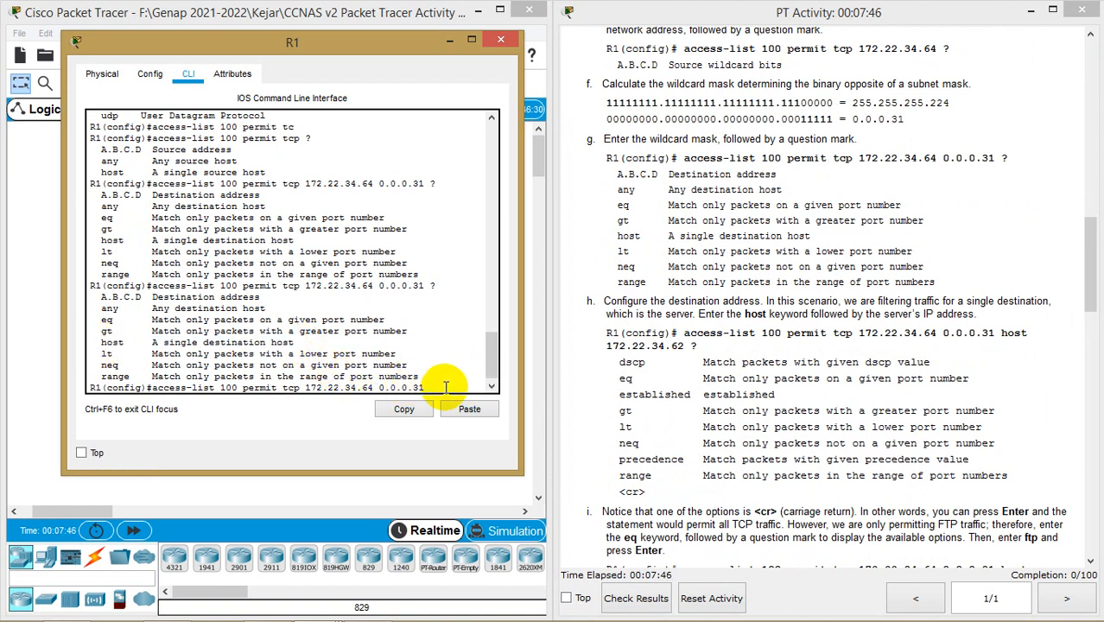
type("ho")
key("Tab")
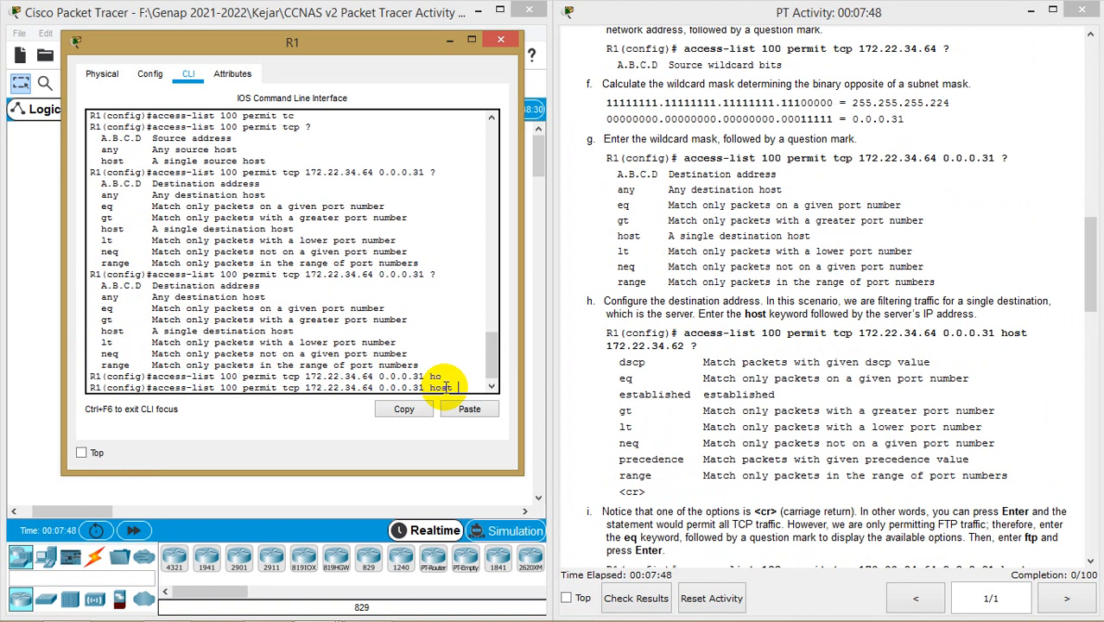
type("172.22.34.63")
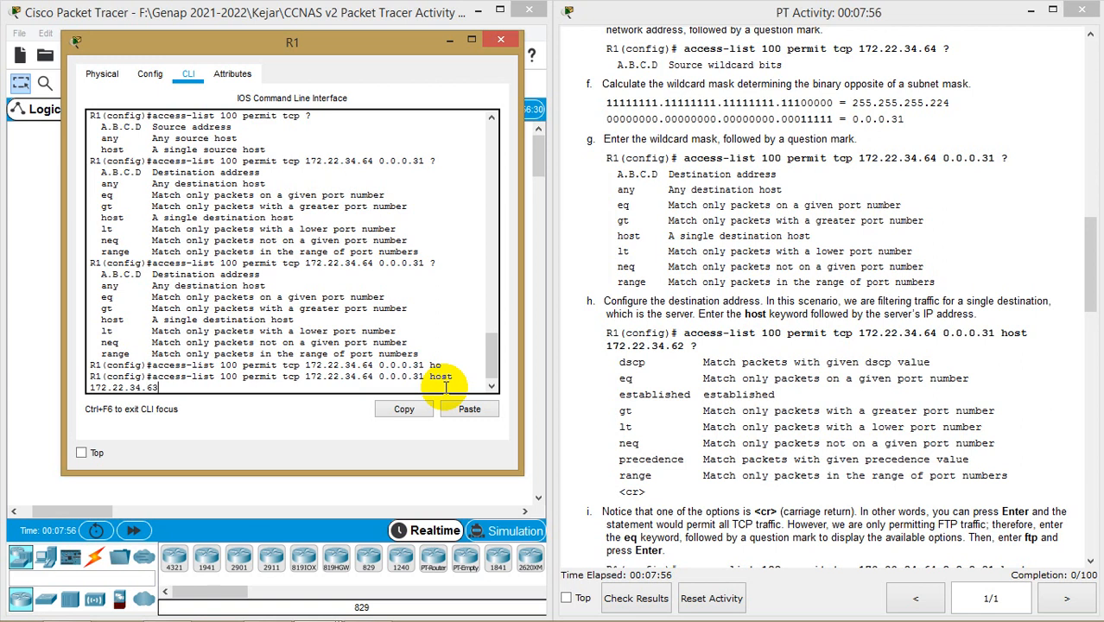
type(" ?")
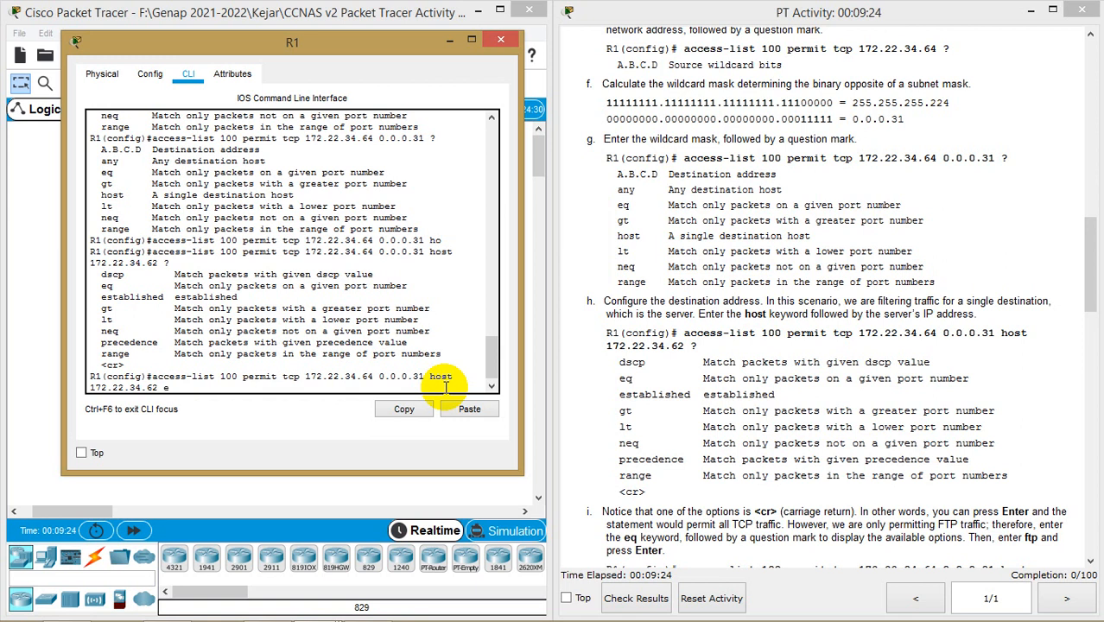
Finish the ACL 100 entry with eq ftp and submit it
type("eq ?")
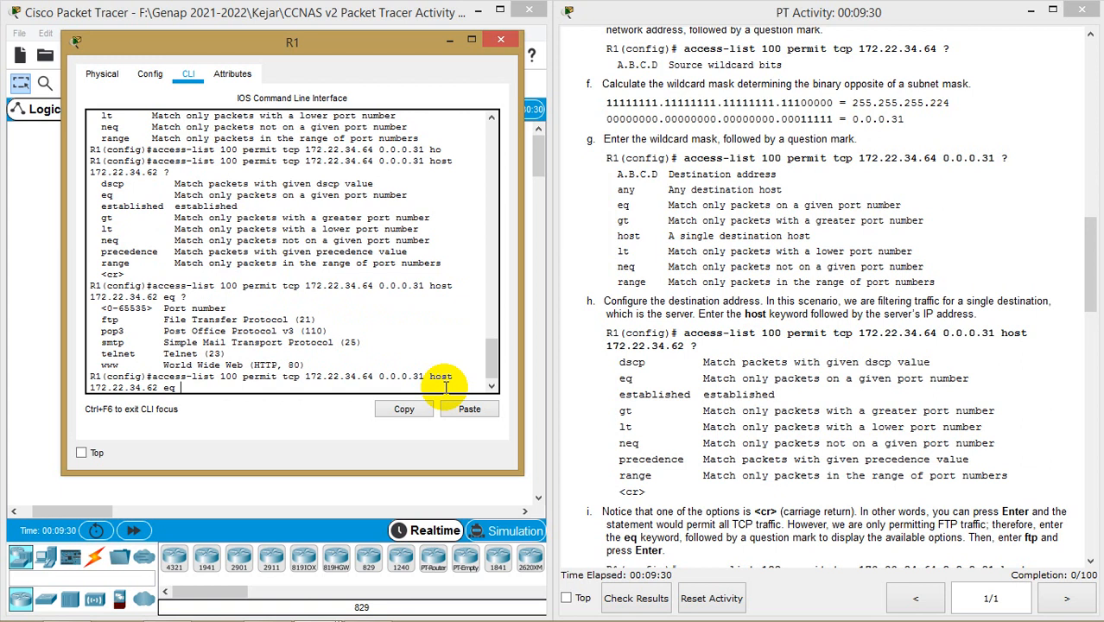
type("f")
key("Tab")
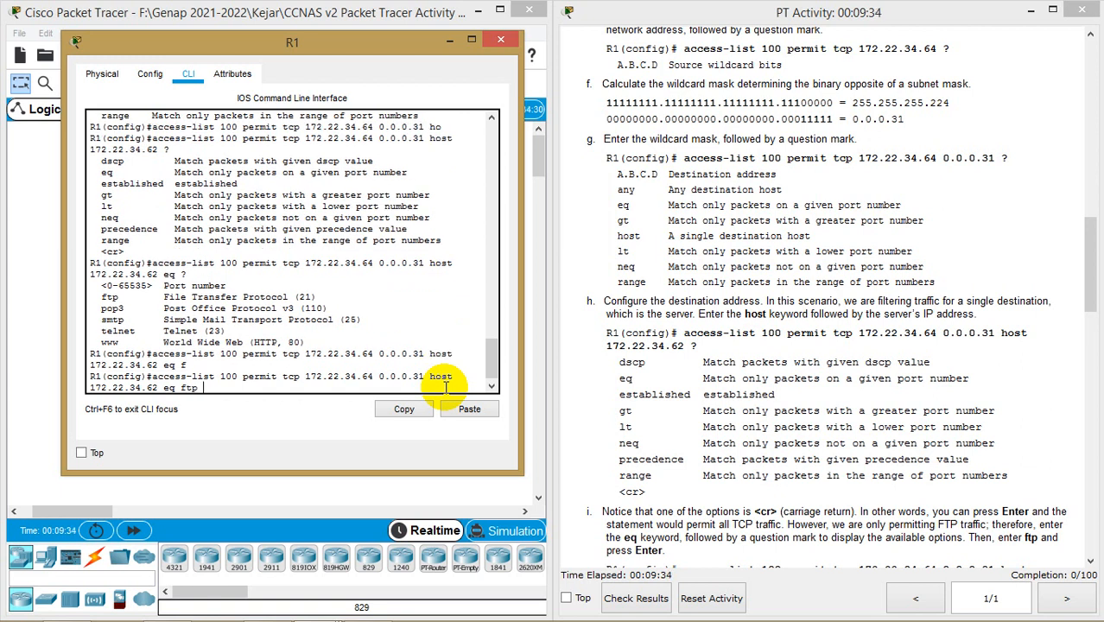
key("Return")
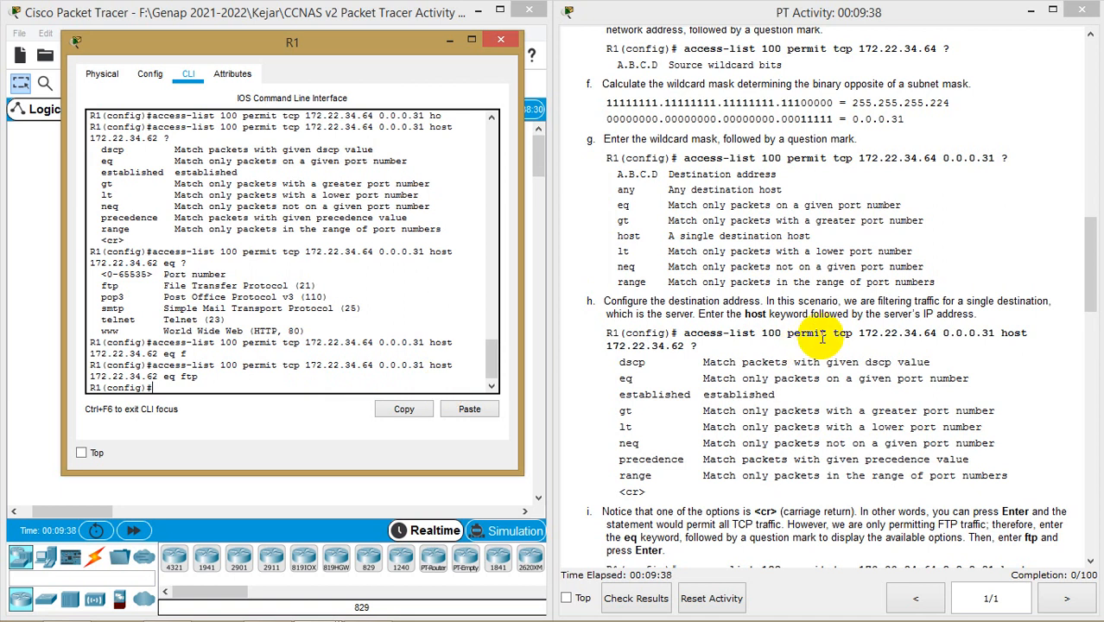
Highlight ftp, source 172.22.34.64 0.0.0.31 and destination 172.22.34.62 in the accepted command
scroll(822, 338, "down", 3)
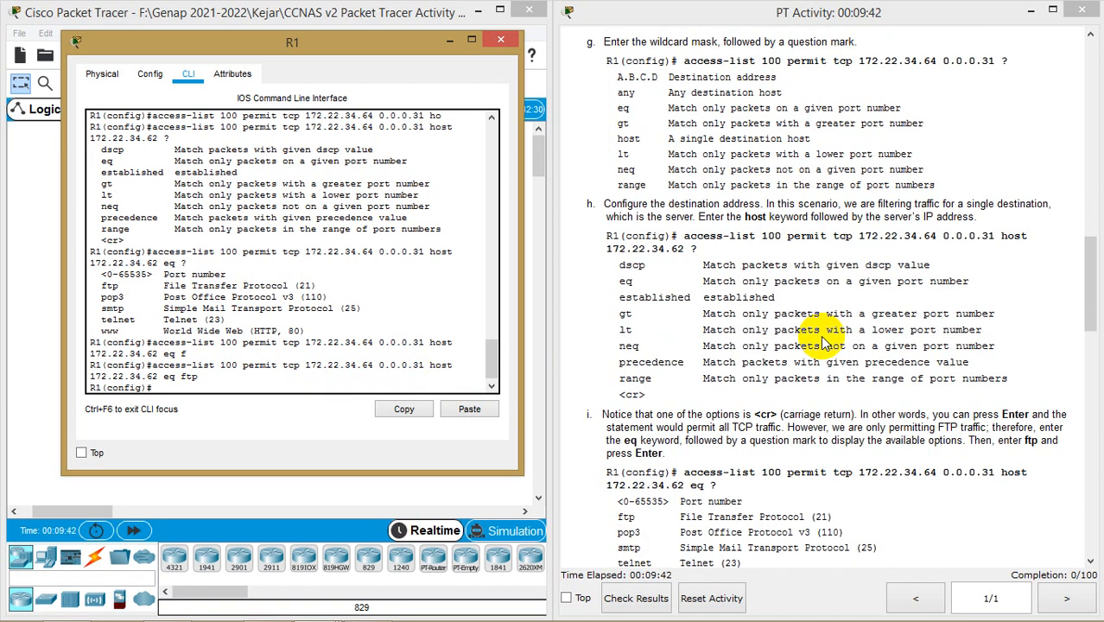
scroll(822, 341, "down", 3)
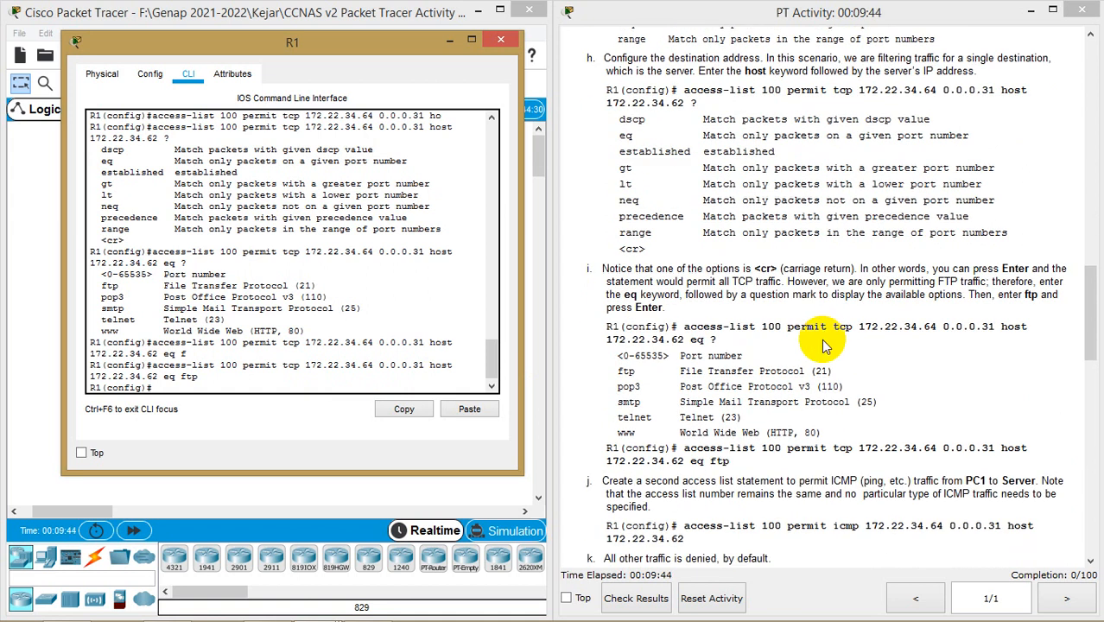
scroll(823, 341, "down", 1)
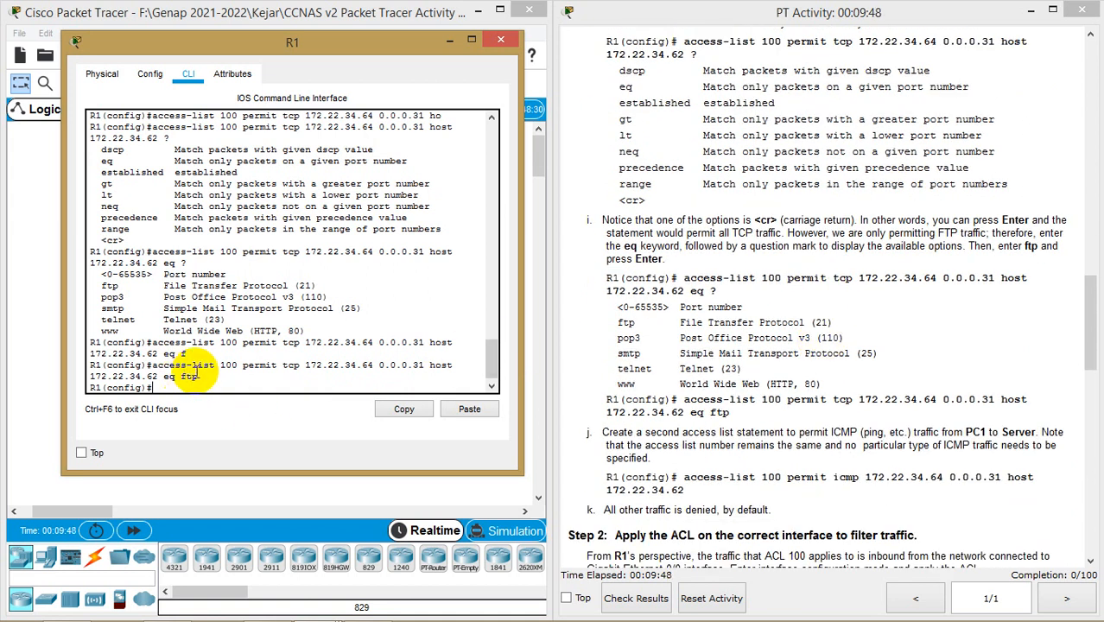
double_click(186, 376)
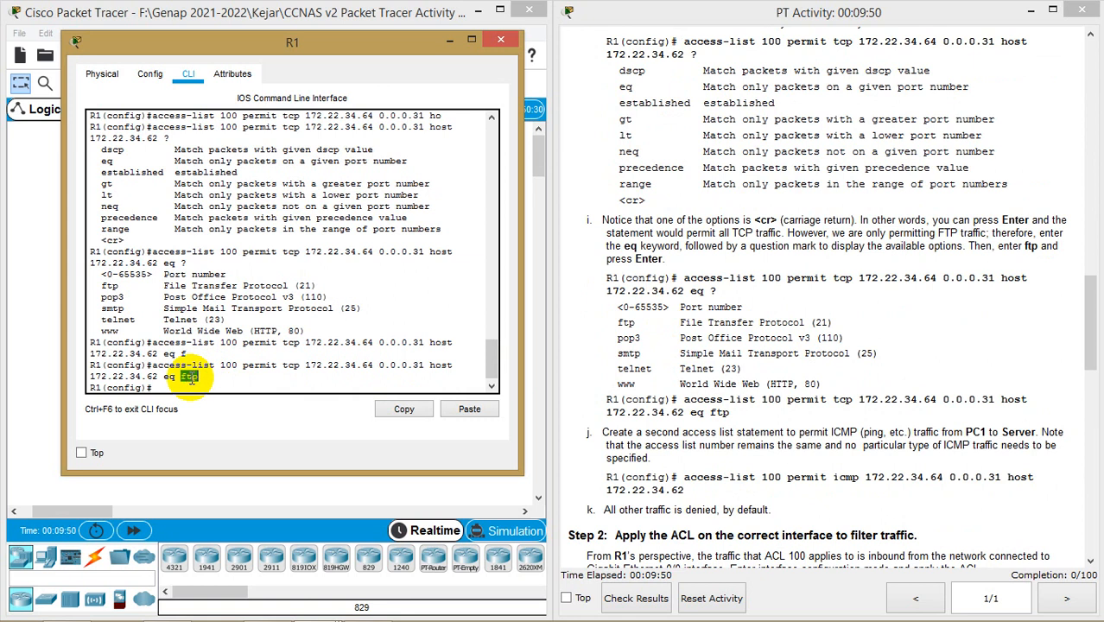
left_click_drag(306, 365, 421, 364)
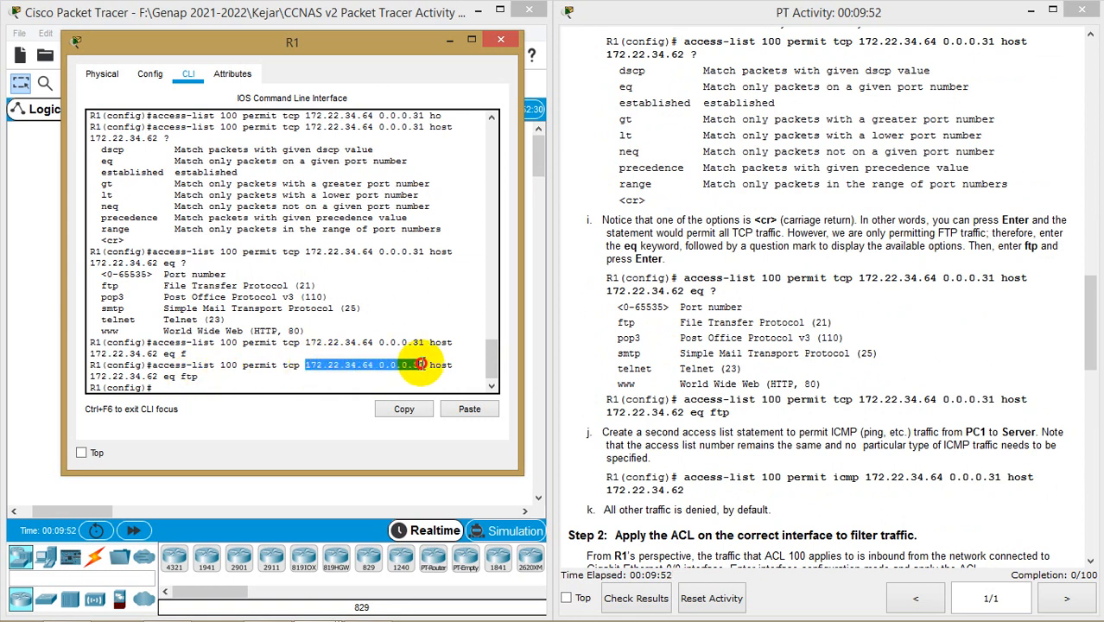
left_click_drag(158, 376, 89, 376)
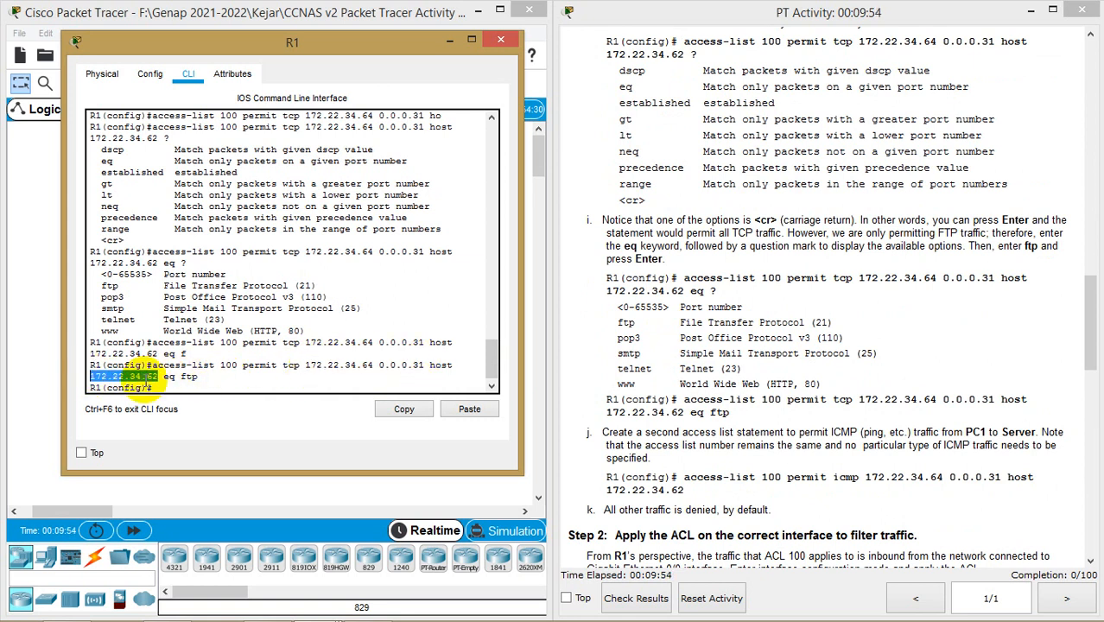
left_click(186, 384)
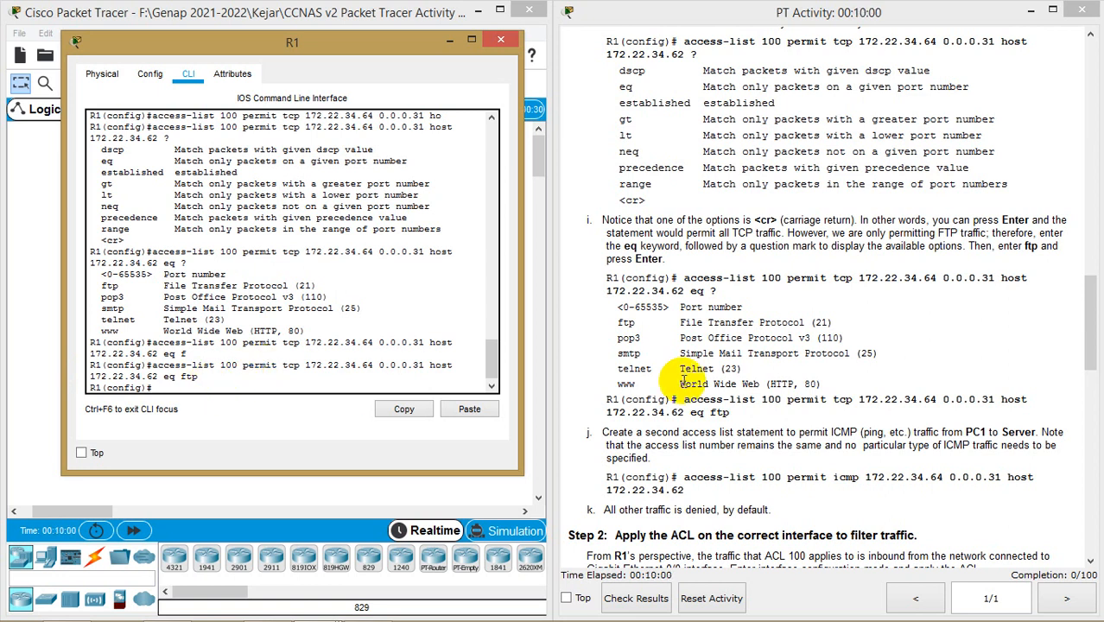
scroll(683, 380, "down", 3)
scroll(683, 380, "down", 2)
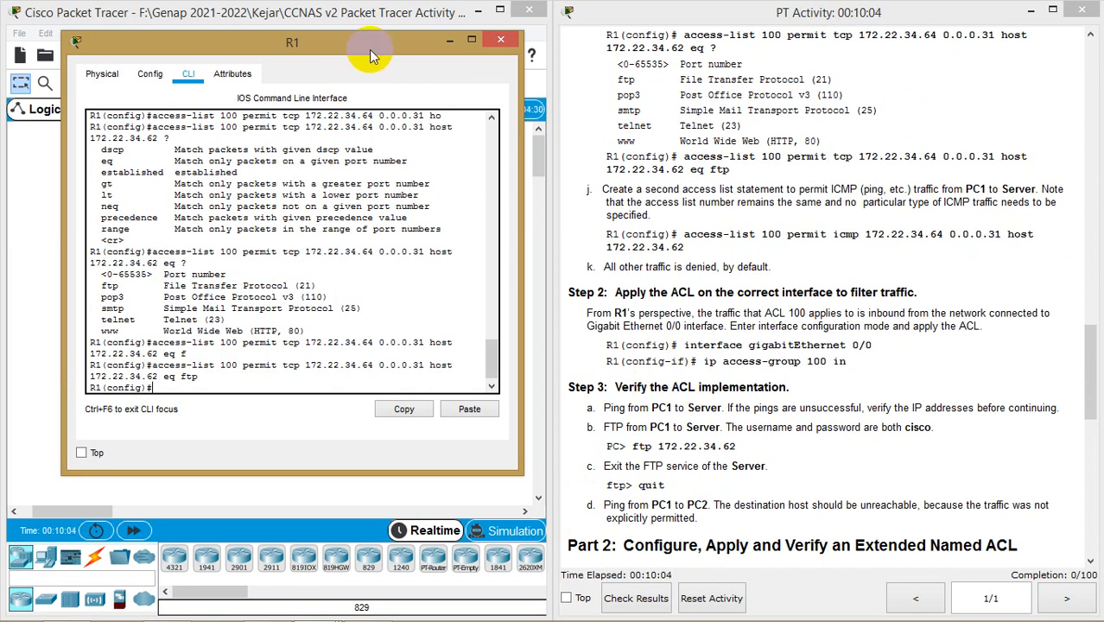
Move R1's console aside to check the topology, then place it back over the instructions
left_click_drag(153, 365, 197, 377)
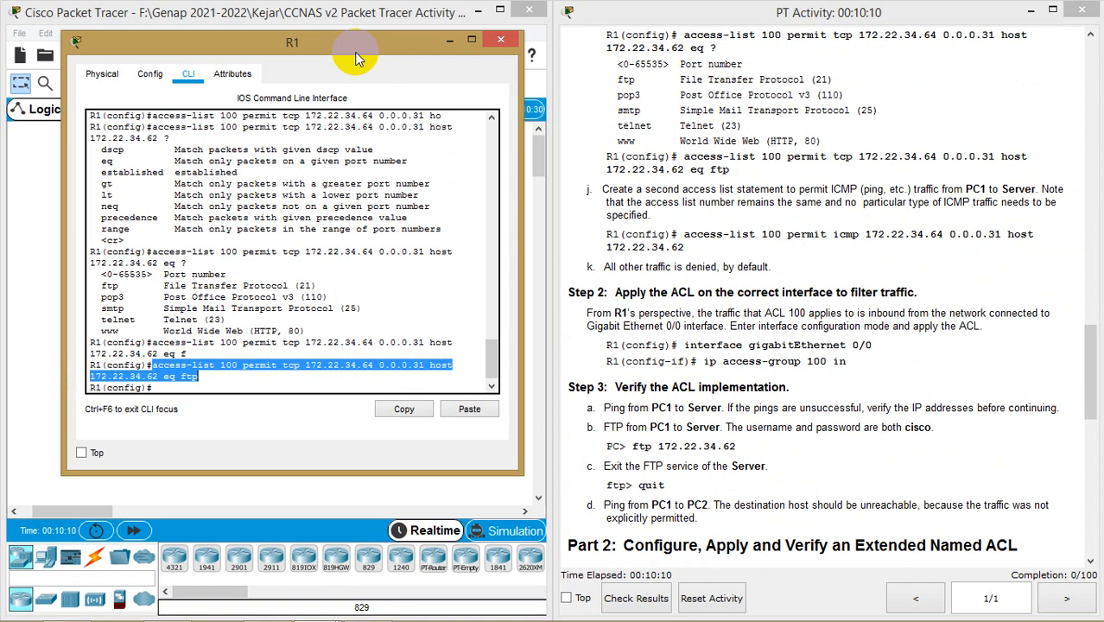
left_click_drag(359, 61, 861, 69)
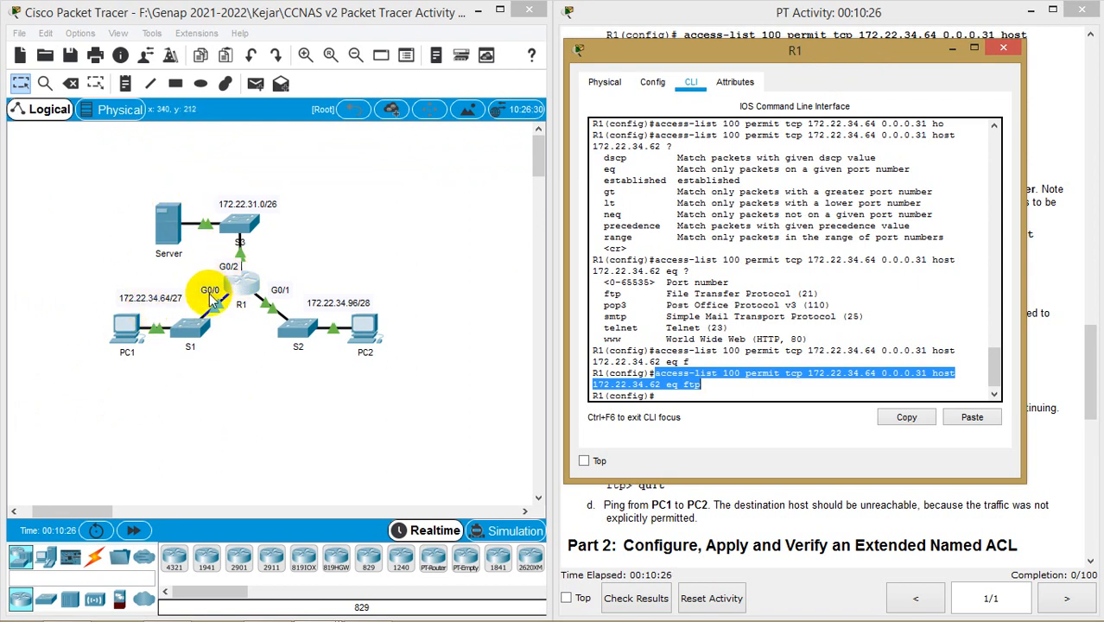
left_click(675, 396)
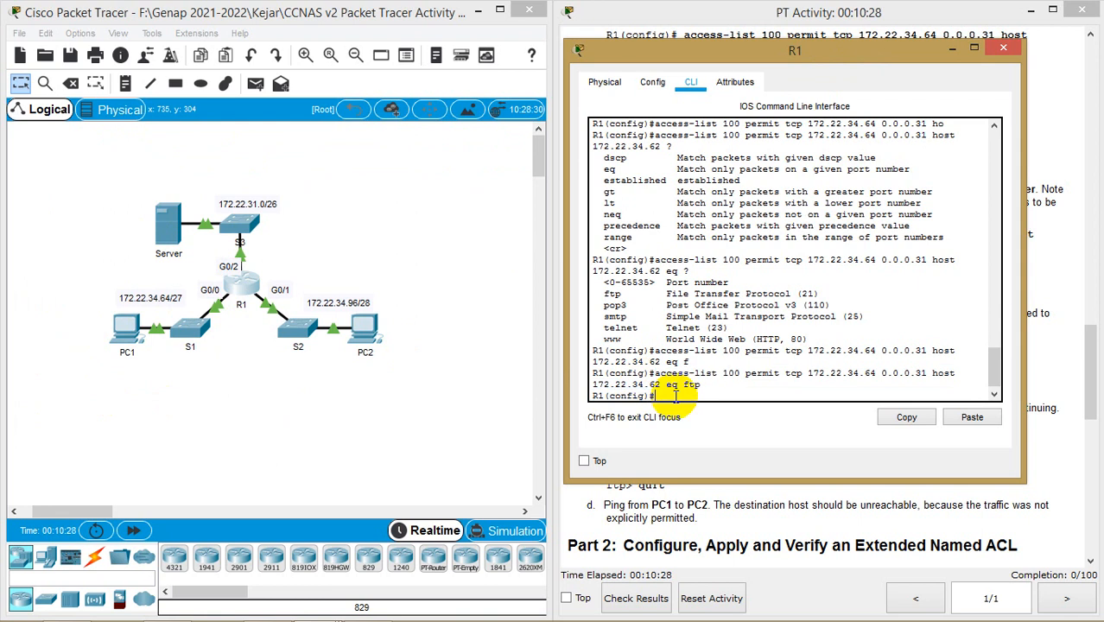
left_click_drag(812, 48, 659, 34)
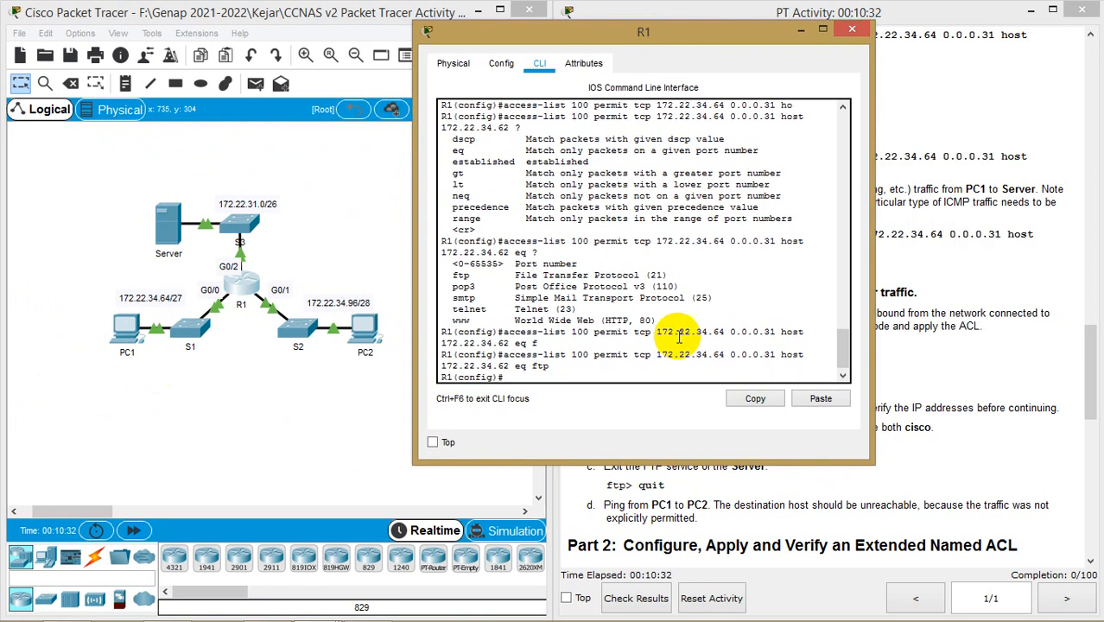
Enter interface configuration mode for G0/0 on R1
type("int")
key("Tab")
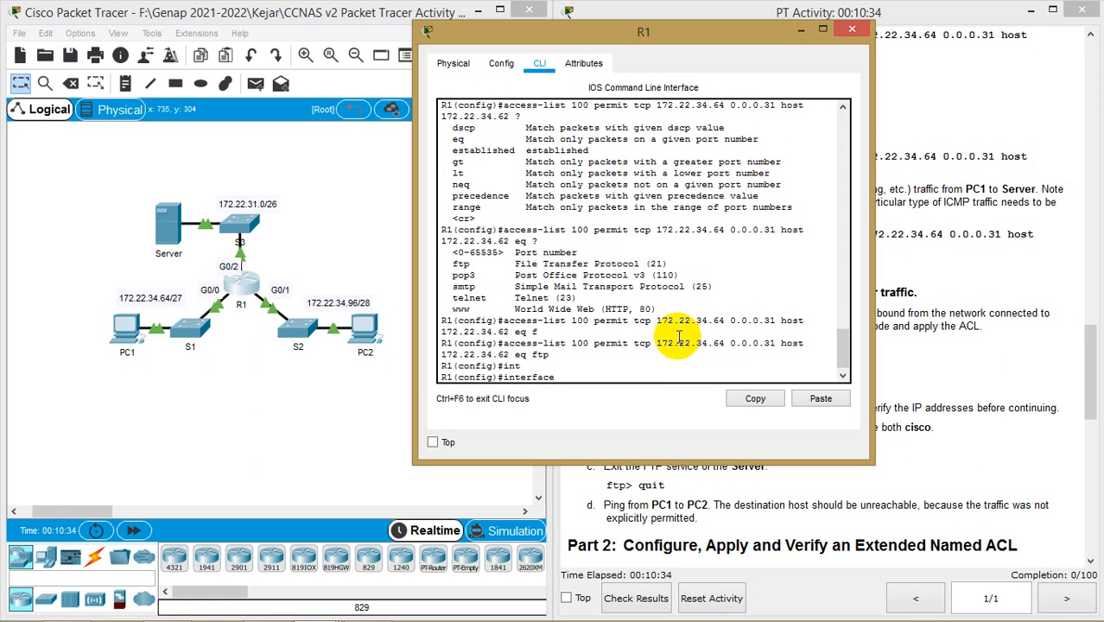
type("g")
type("0")
key("Tab")
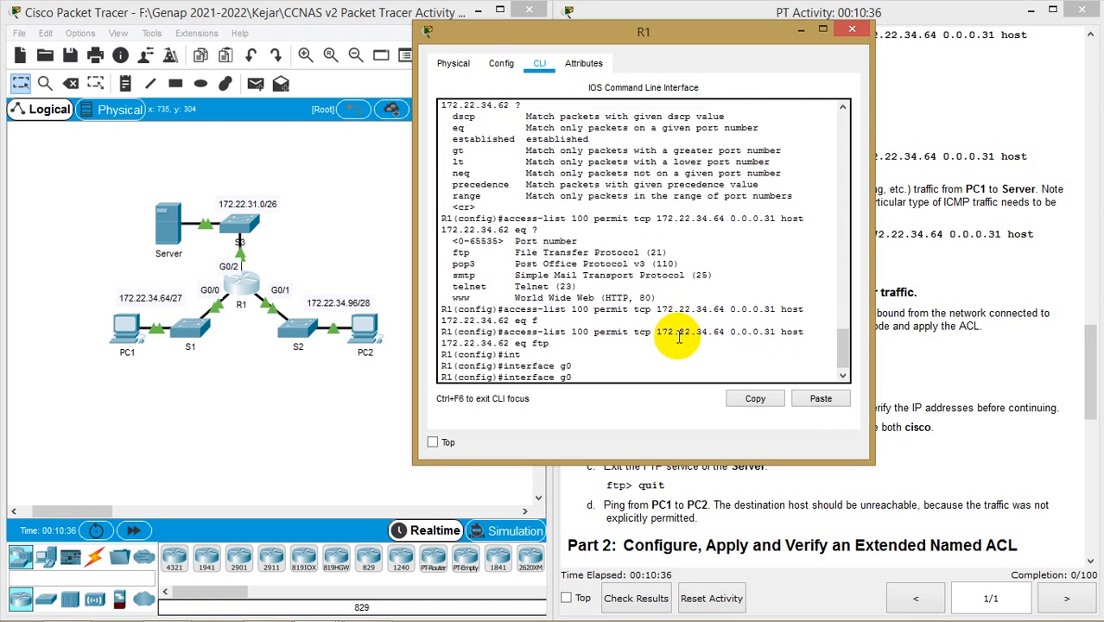
type("/")
key("Tab")
type("0")
key("Tab")
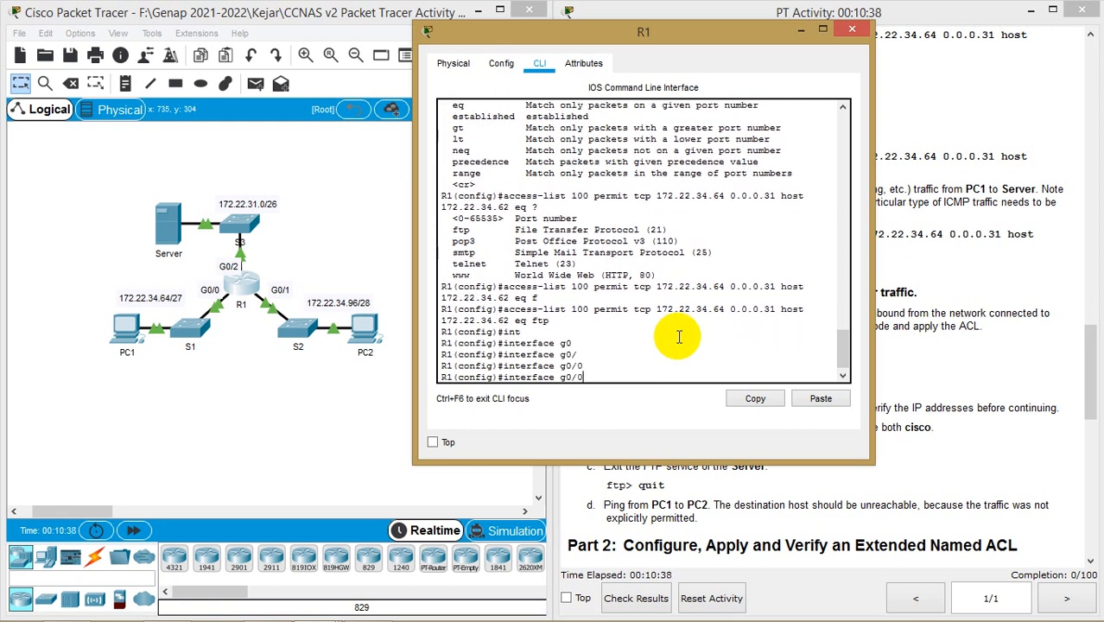
key("Return")
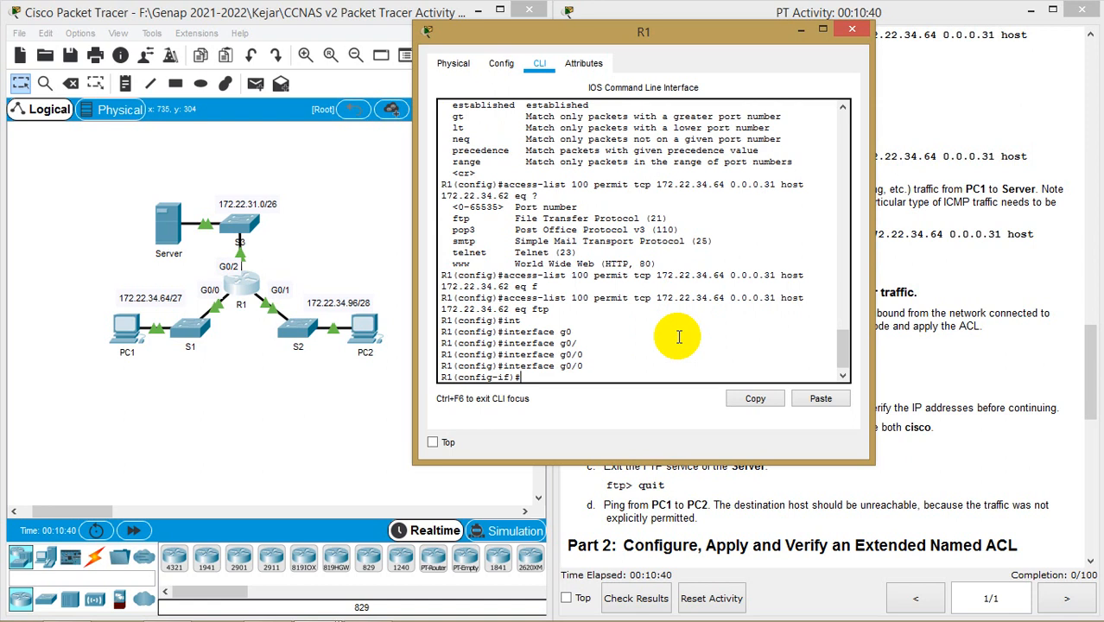
Type ip access-group 100 at the g0/0 prompt, checking ACL 100 in earlier output
left_click_drag(730, 46, 423, 56)
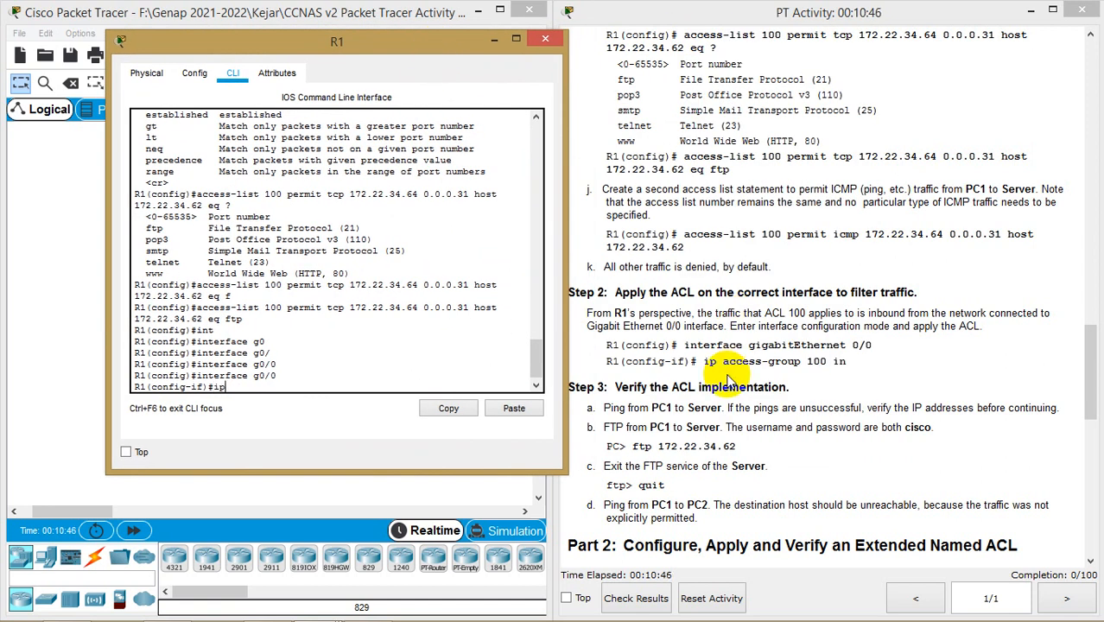
type("a")
key("Tab")
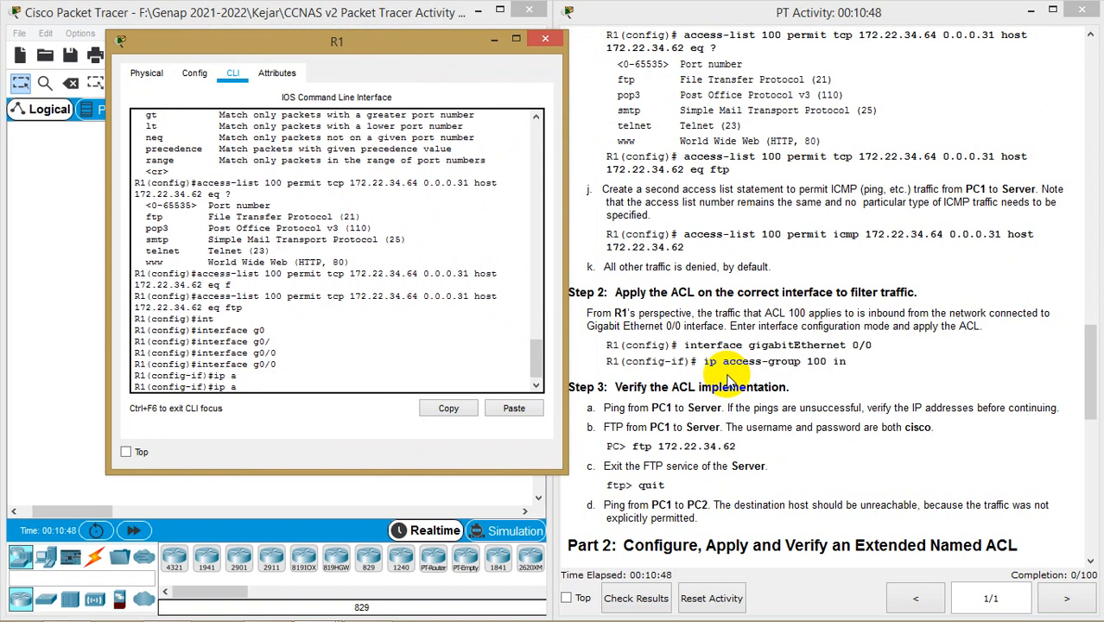
type("c")
key("Tab")
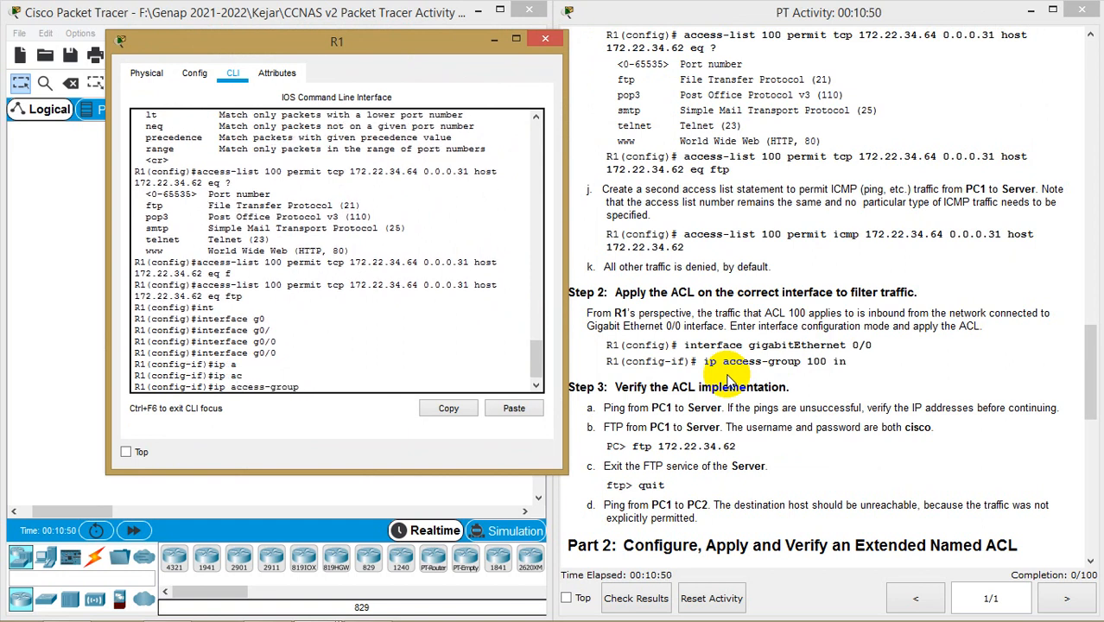
type("100")
double_click(273, 262)
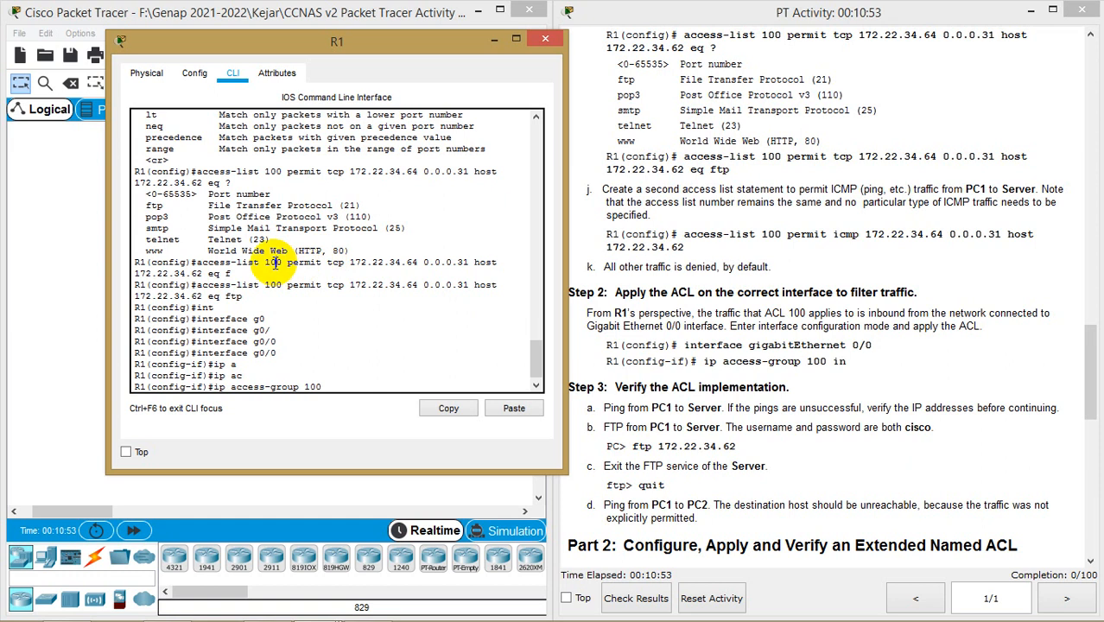
left_click(346, 386)
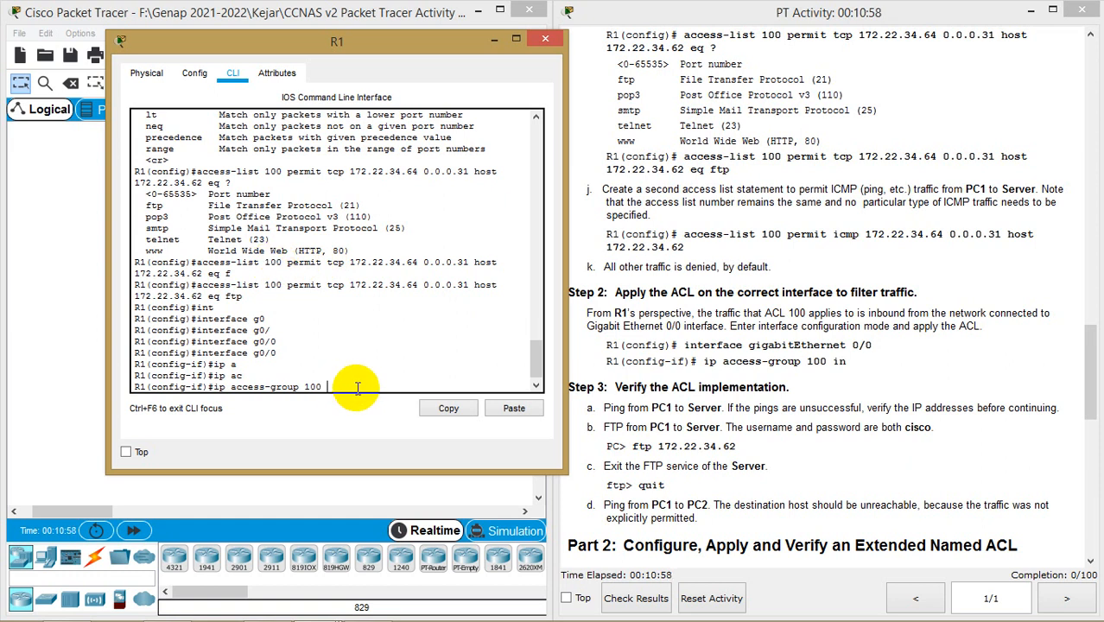
left_click_drag(380, 41, 846, 58)
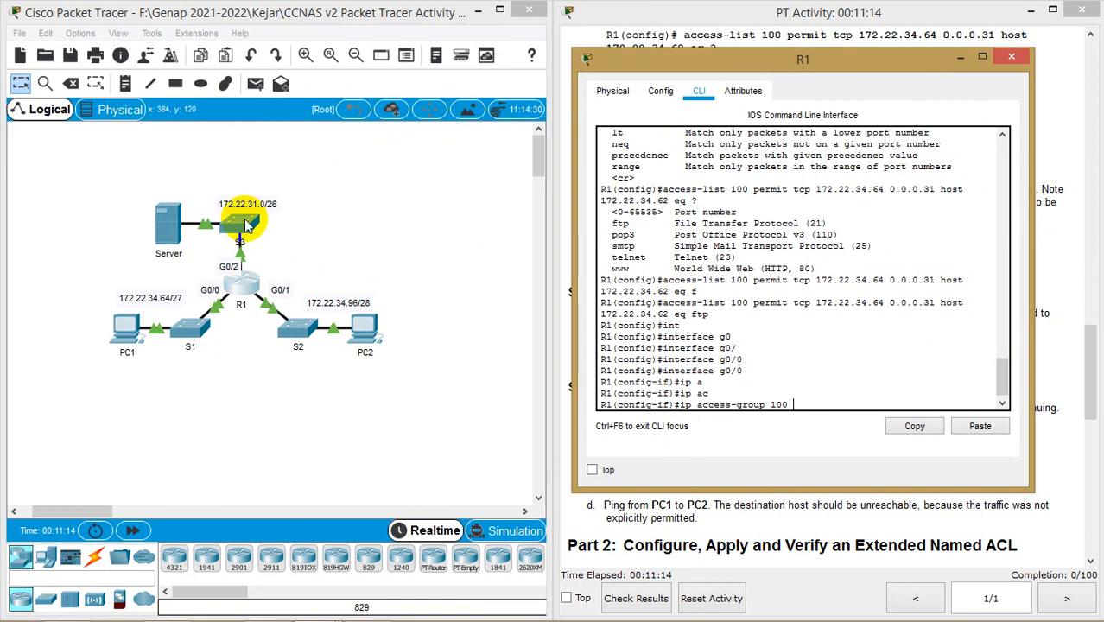
Finish the command as ip access-group 100 in, applying ACL 100 inbound on G0/0
left_click_drag(847, 67, 332, 81)
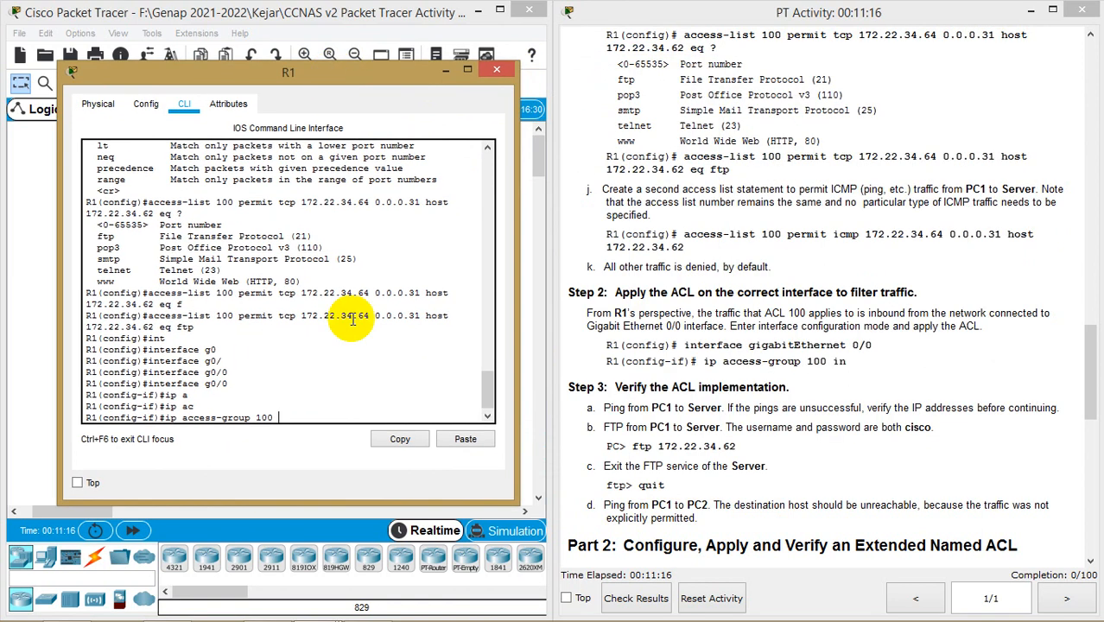
type("in")
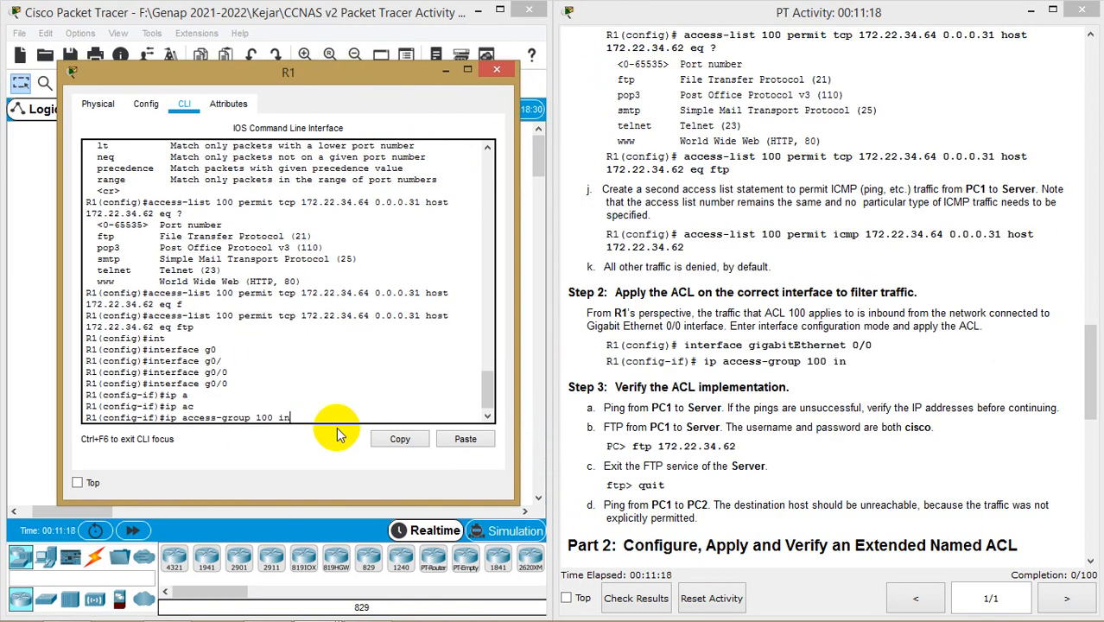
key("Return")
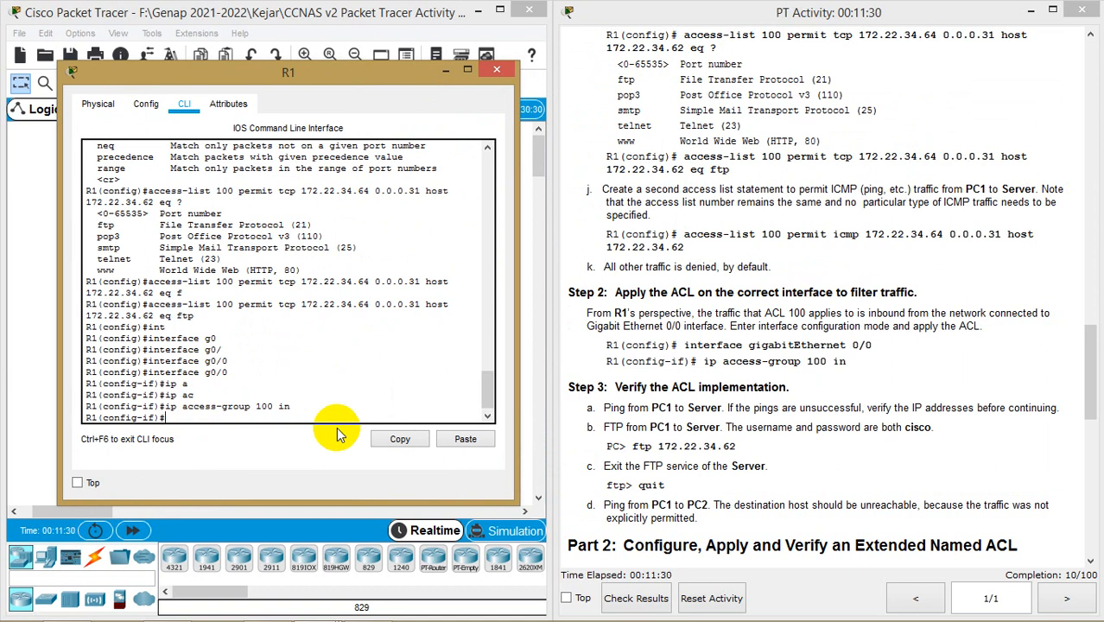
left_click_drag(382, 74, 885, 60)
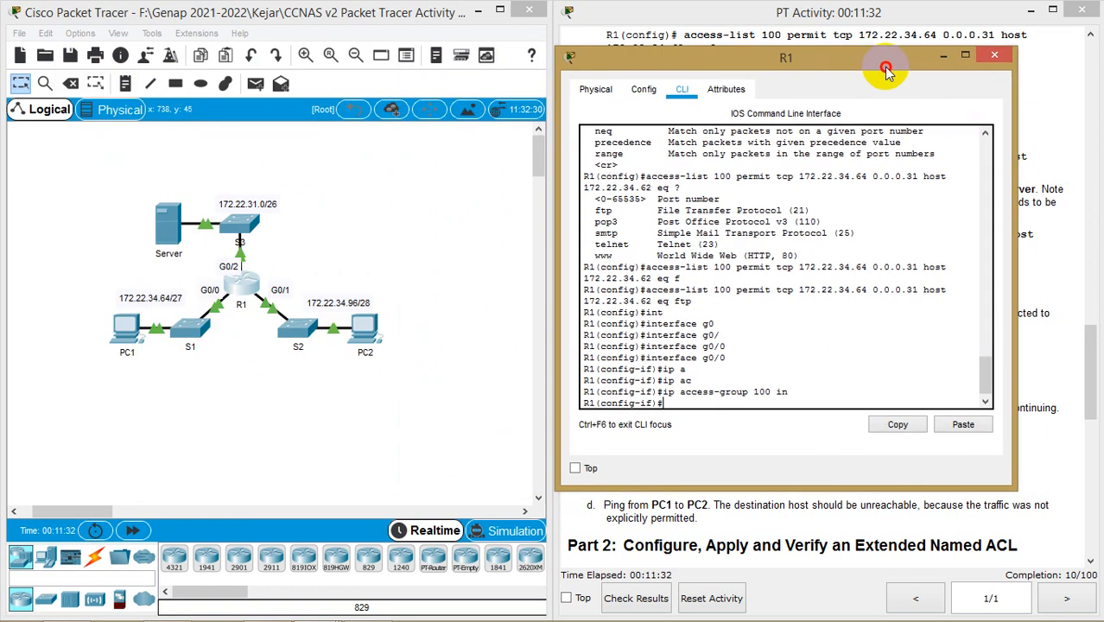
Hide R1's console and open PC1's Command Prompt from its Desktop apps
left_click(947, 56)
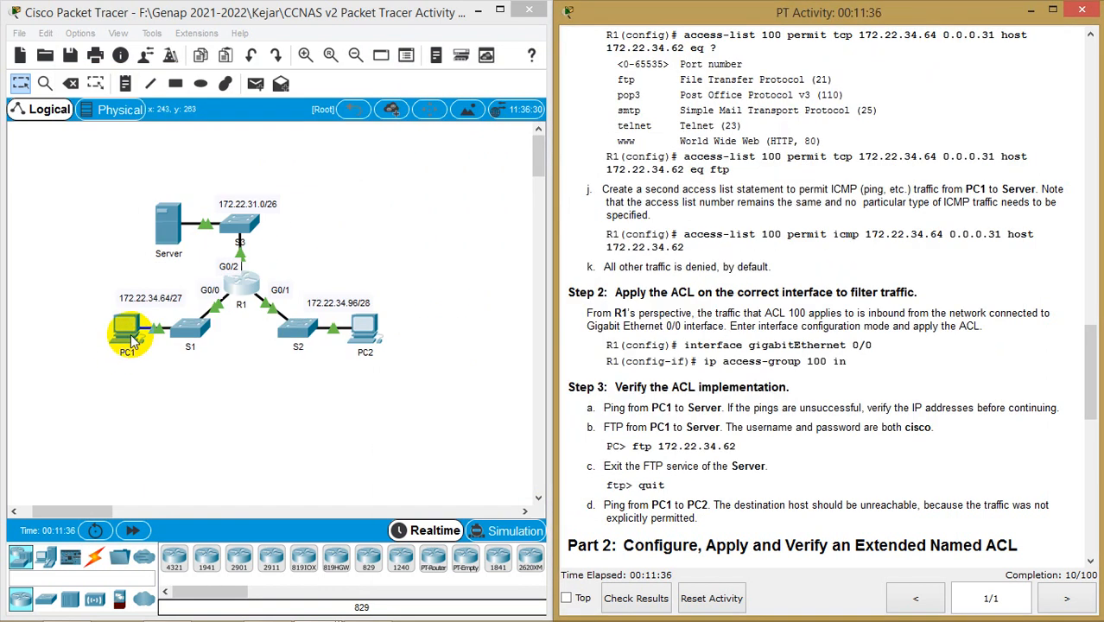
left_click(131, 339)
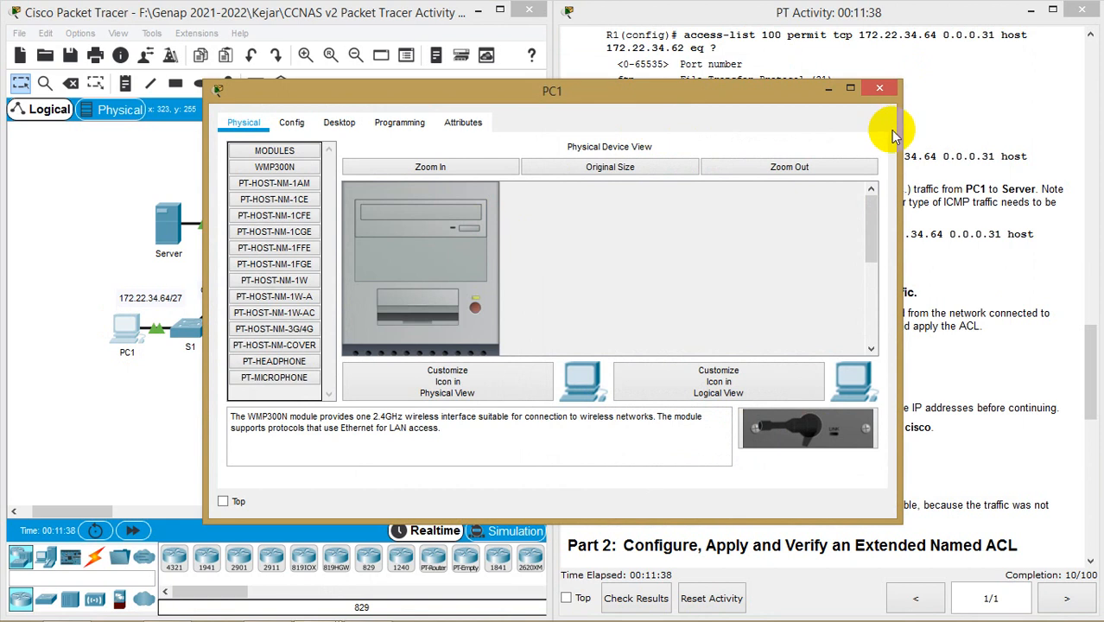
left_click_drag(899, 125, 665, 125)
left_click_drag(406, 91, 221, 47)
left_click(211, 77)
left_click(151, 77)
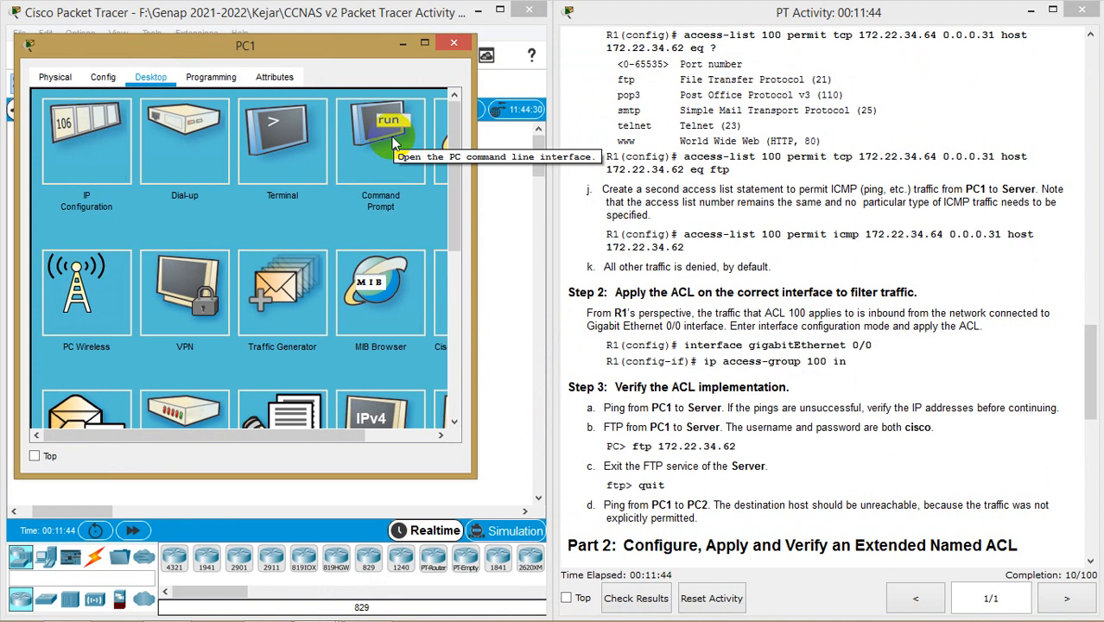
left_click(393, 140)
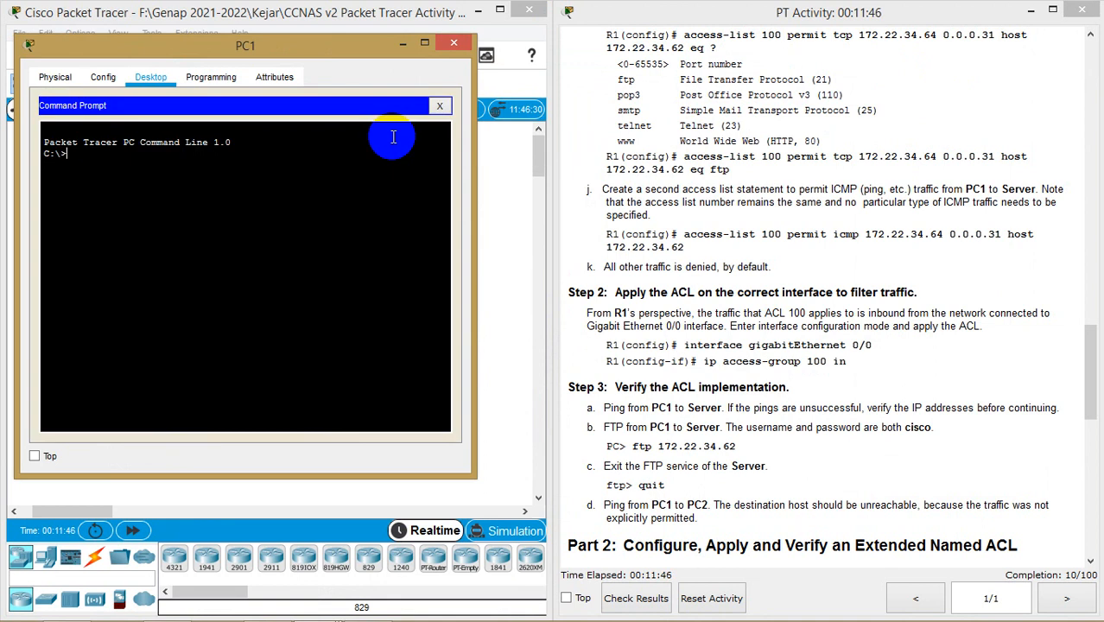
Run ftp 172.22.34.62, log in with the lab username and password, then quit
type("ftp 172.22.34.6")
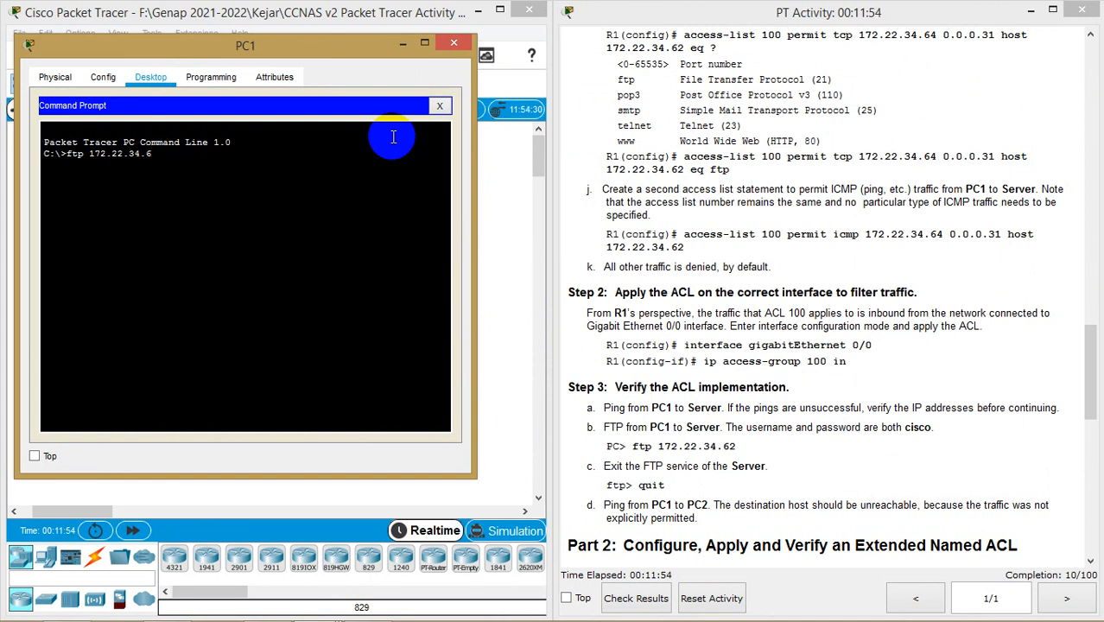
type("2")
key("Return")
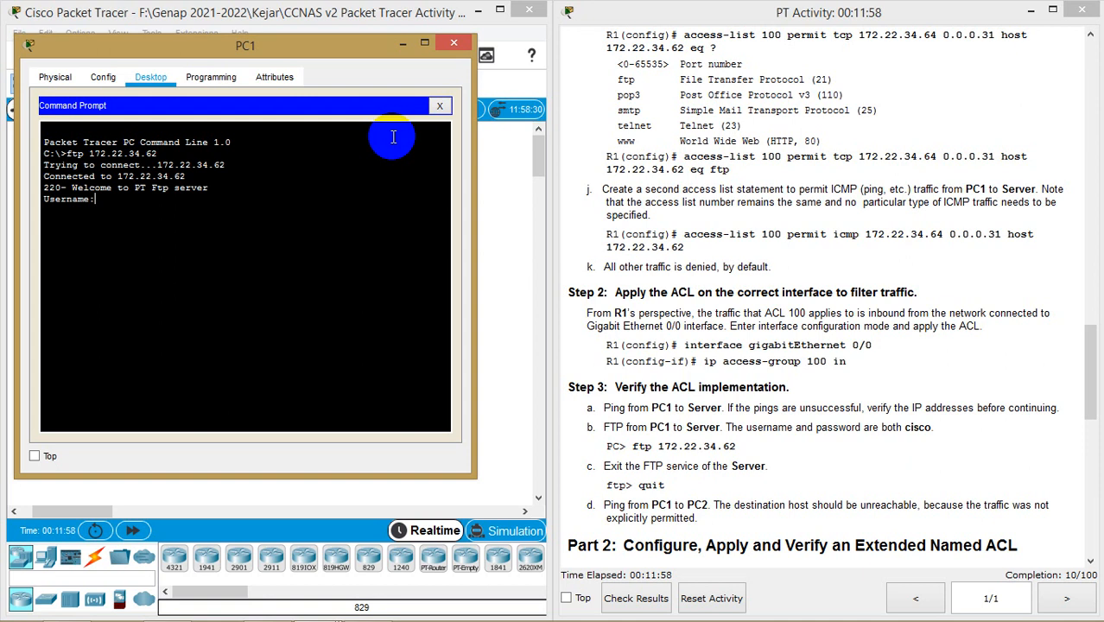
type("cisco")
key("Return")
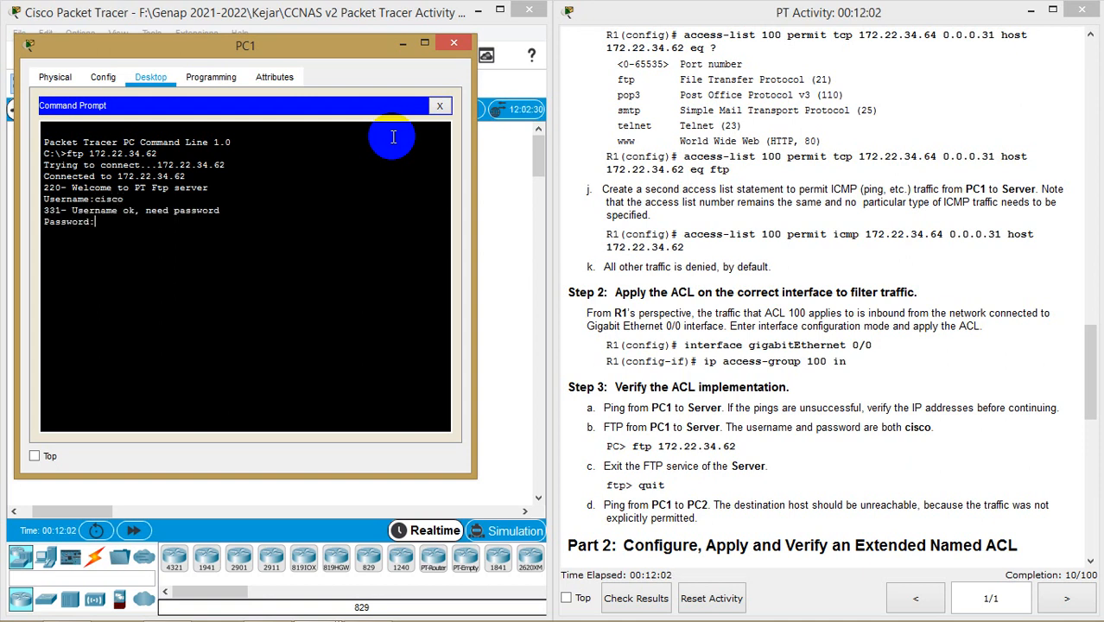
key("Return")
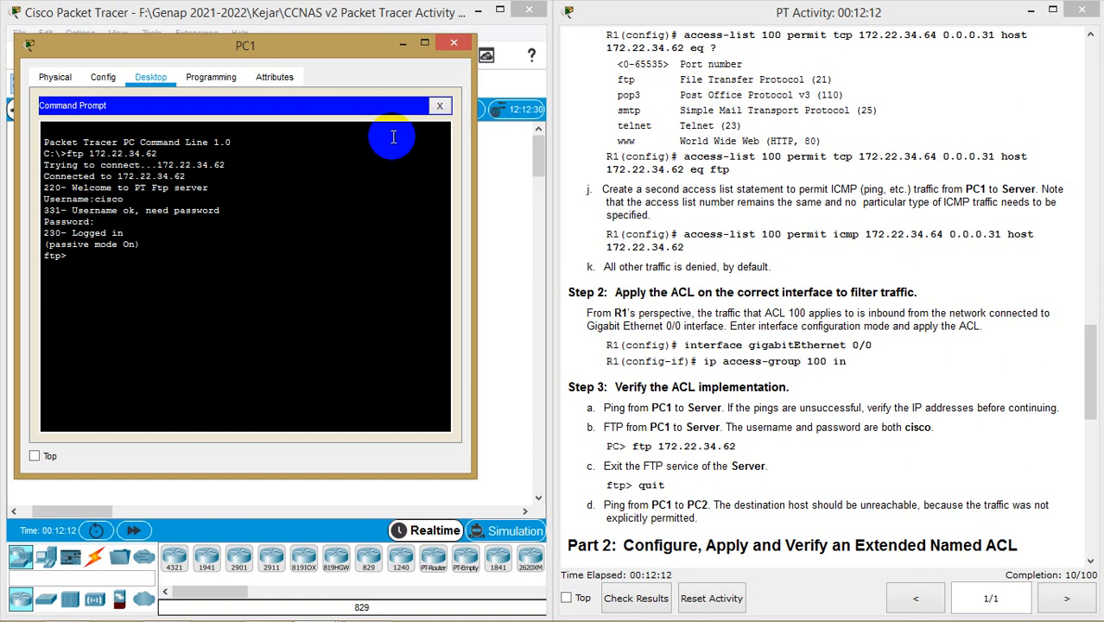
type("uit")
key("BackSpace")
key("BackSpace")
type("quit")
key("Return")
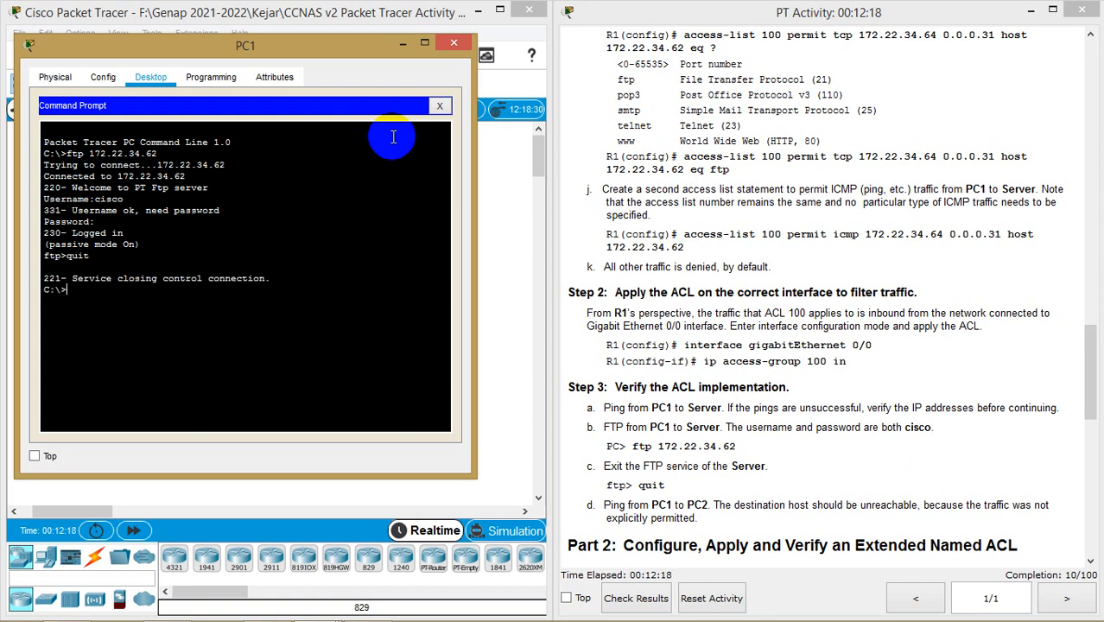
Ping 172.22.34.62 from PC1, abort it with Ctrl+C after it fails, and hide PC1
type("ping 172.22.34.62")
key("Return")
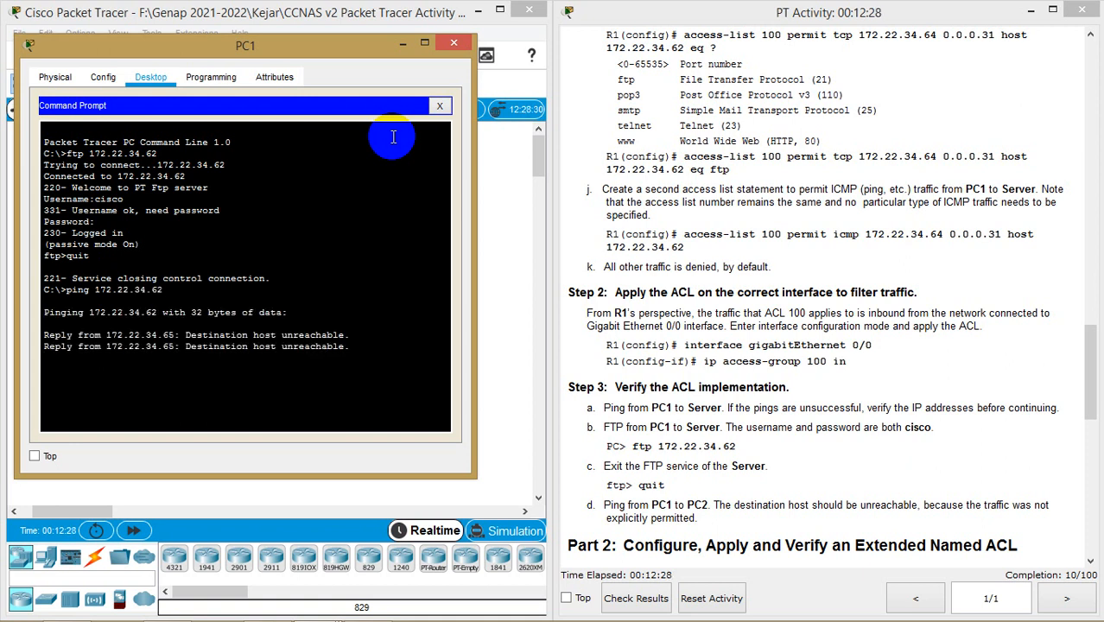
key("ctrl+c")
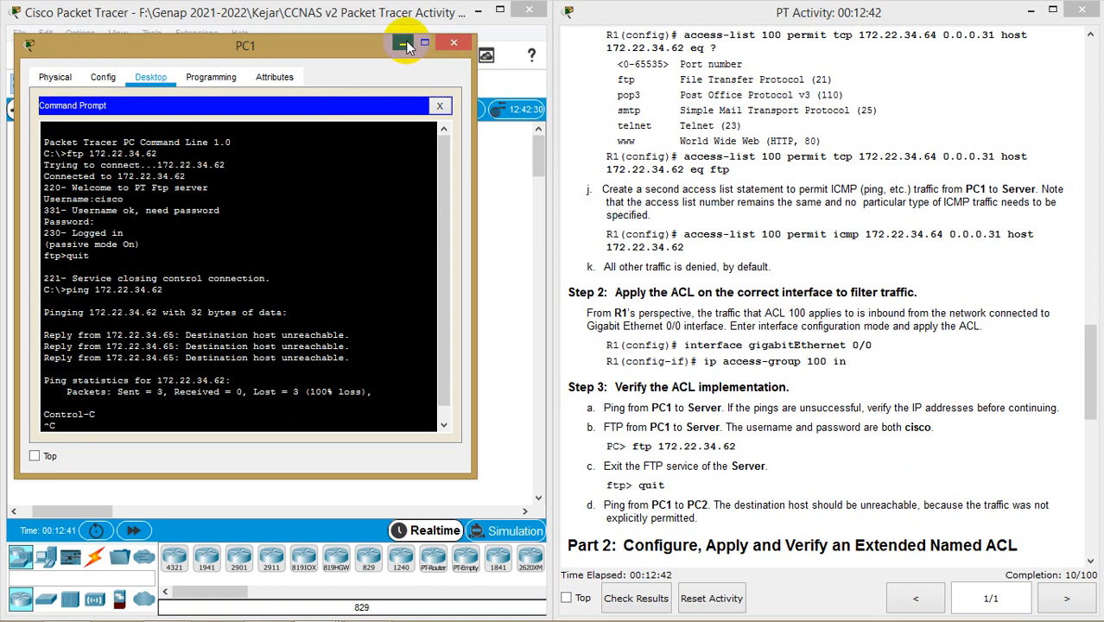
left_click(405, 42)
Bring R1's console back and review the access-list 100 permit tcp ftp line
left_click(367, 611)
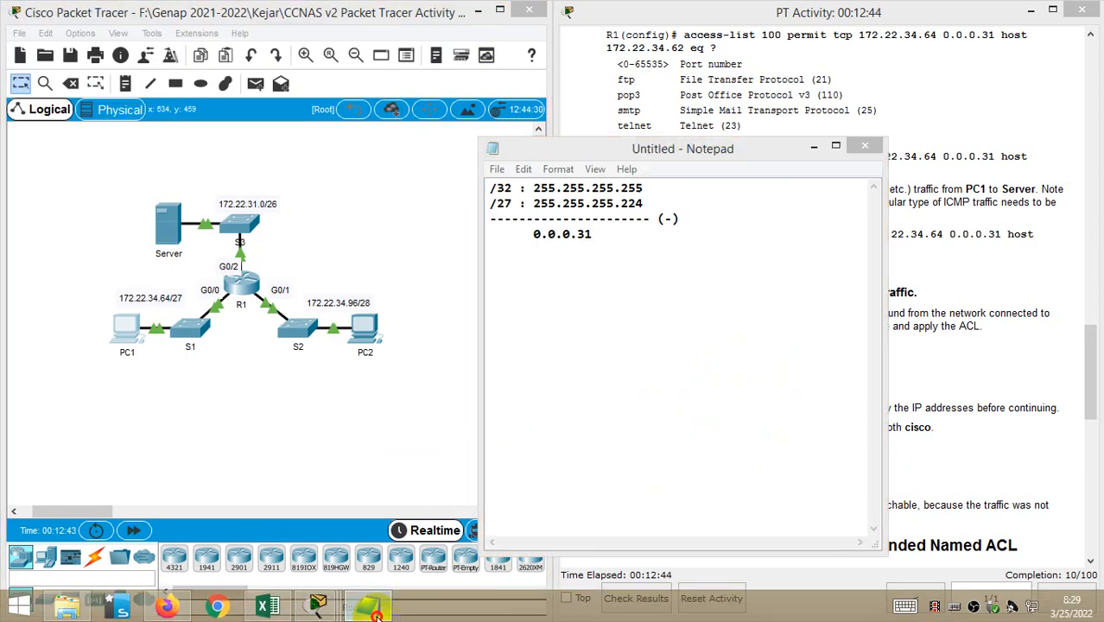
left_click(367, 612)
left_click(333, 614)
left_click(472, 539)
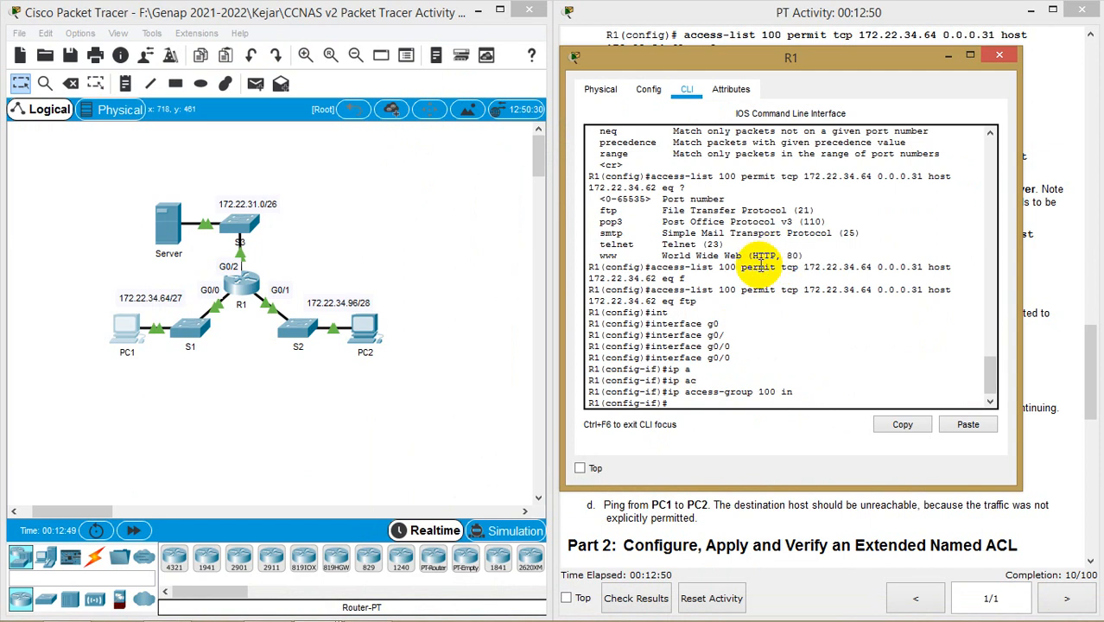
scroll(764, 260, "up", 2)
scroll(762, 268, "down", 2)
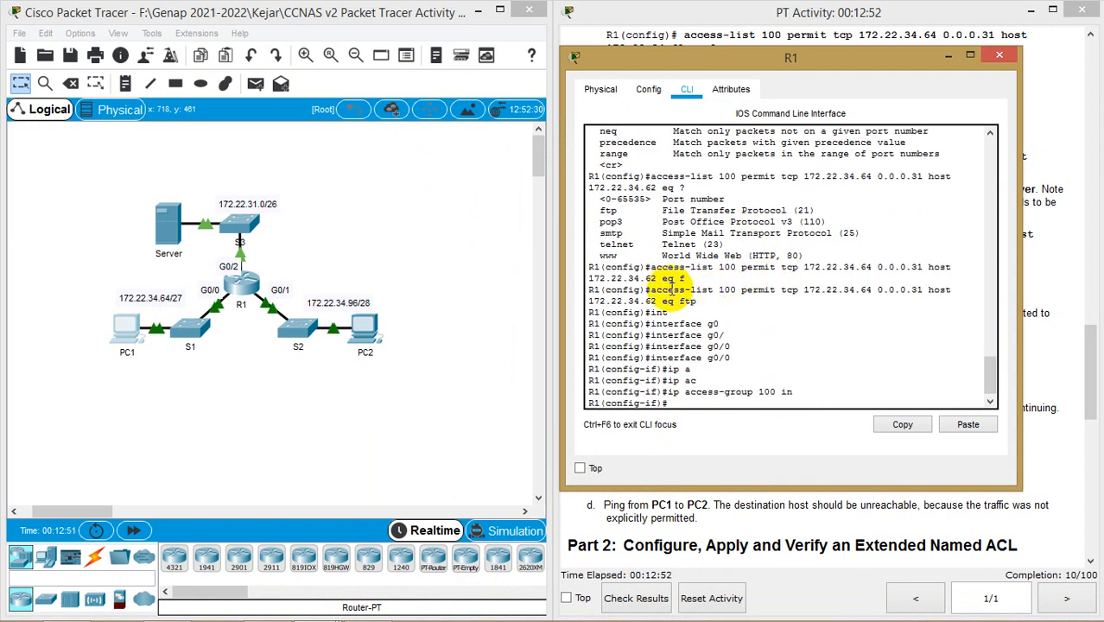
left_click_drag(651, 292, 802, 294)
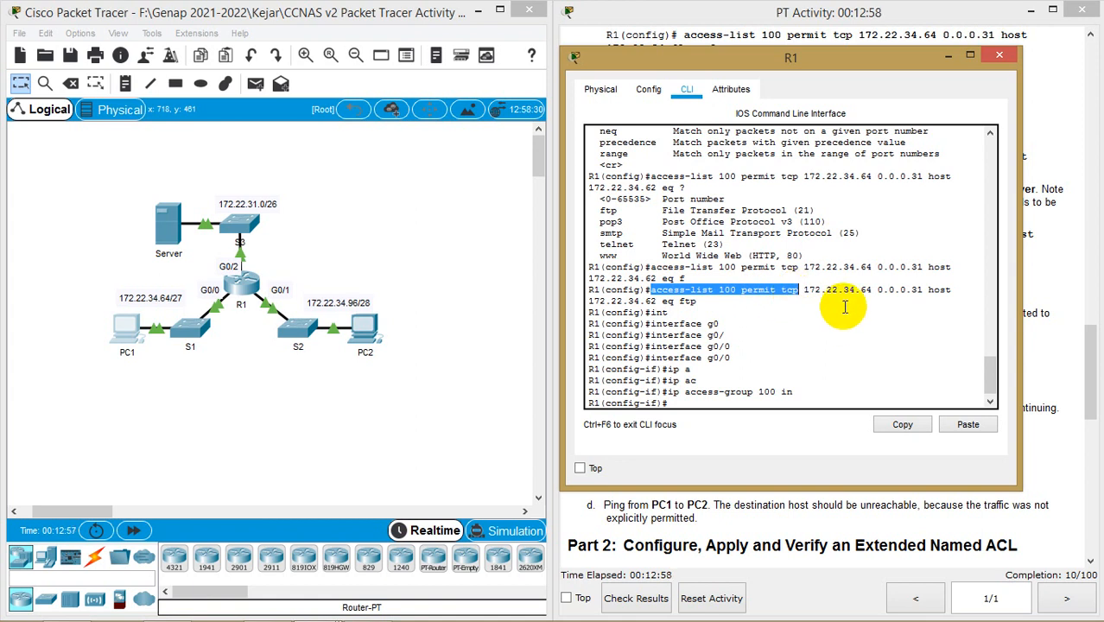
double_click(687, 301)
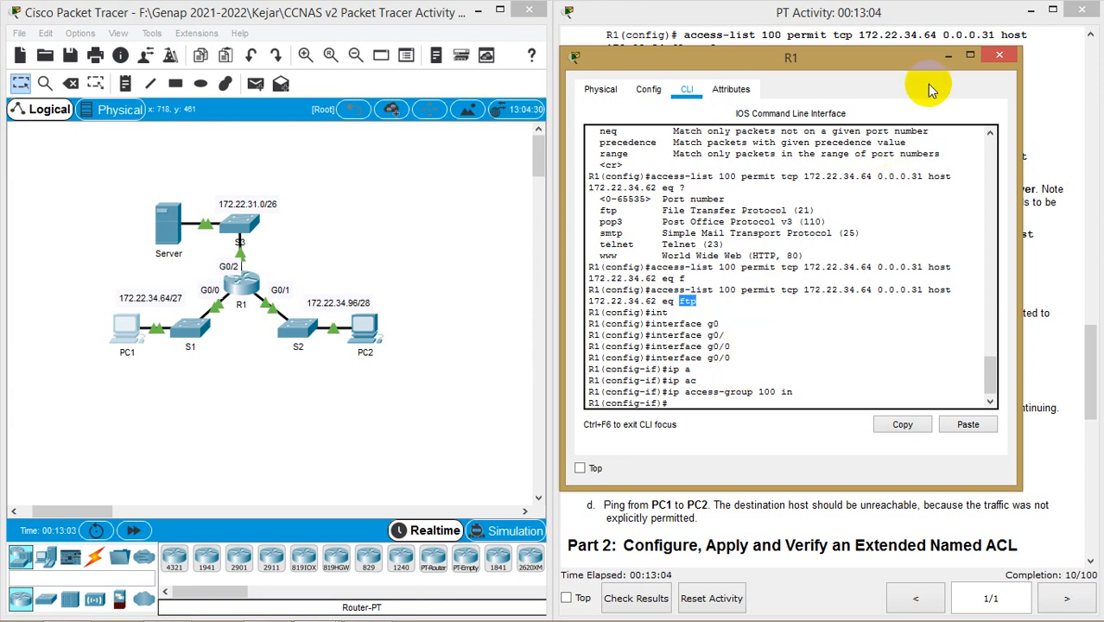
left_click(702, 300)
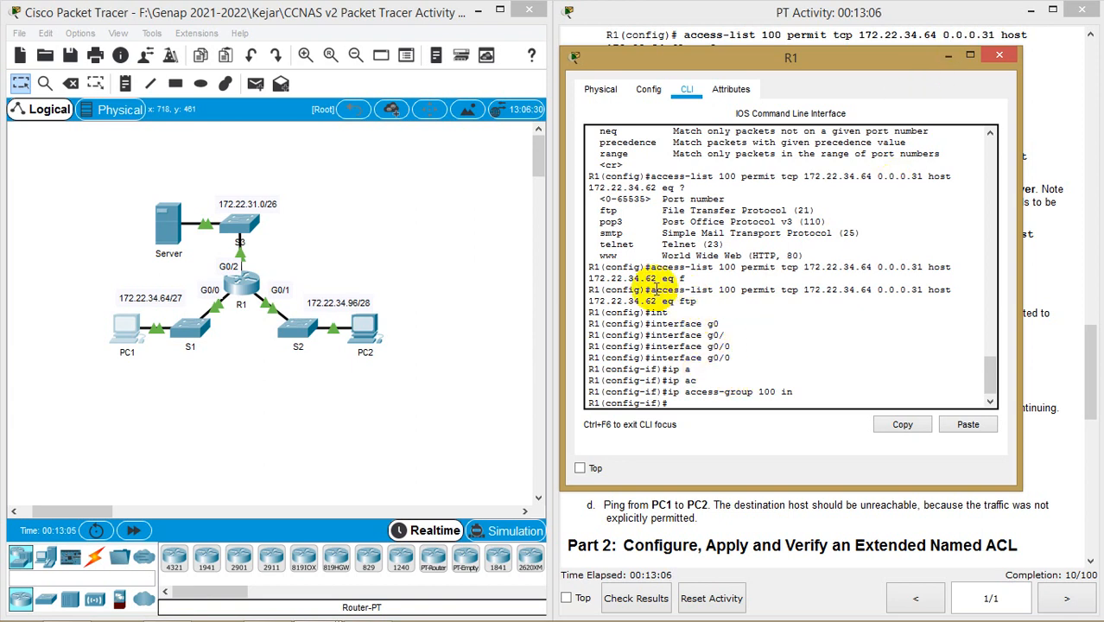
left_click_drag(649, 290, 709, 291)
double_click(687, 301)
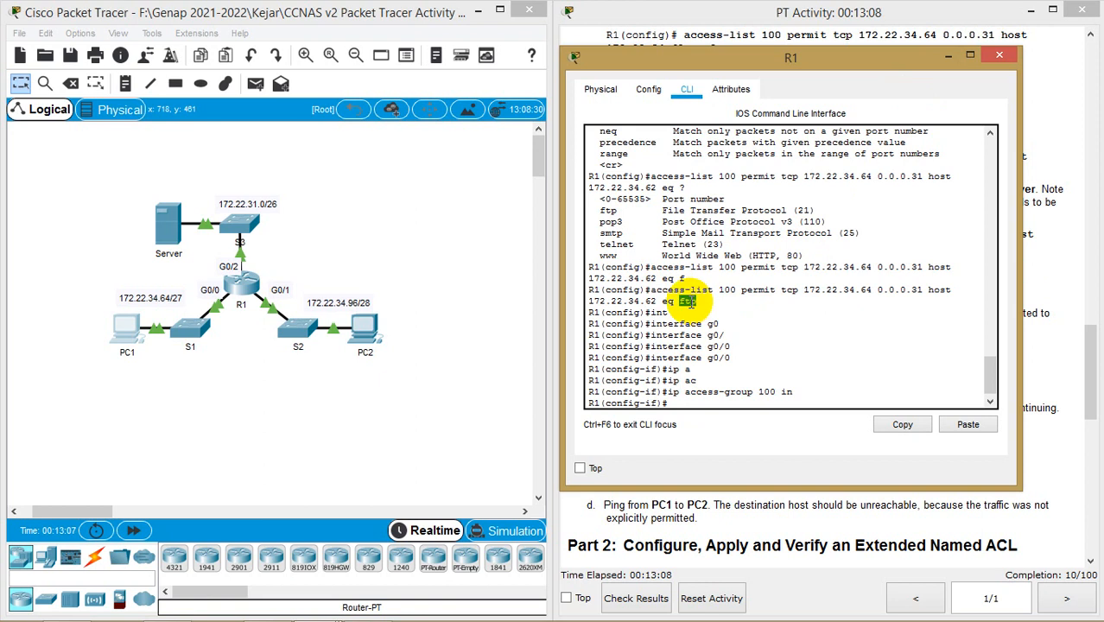
Scroll the activity instructions down to Part 2, the named extended ACL
left_click_drag(940, 79, 450, 85)
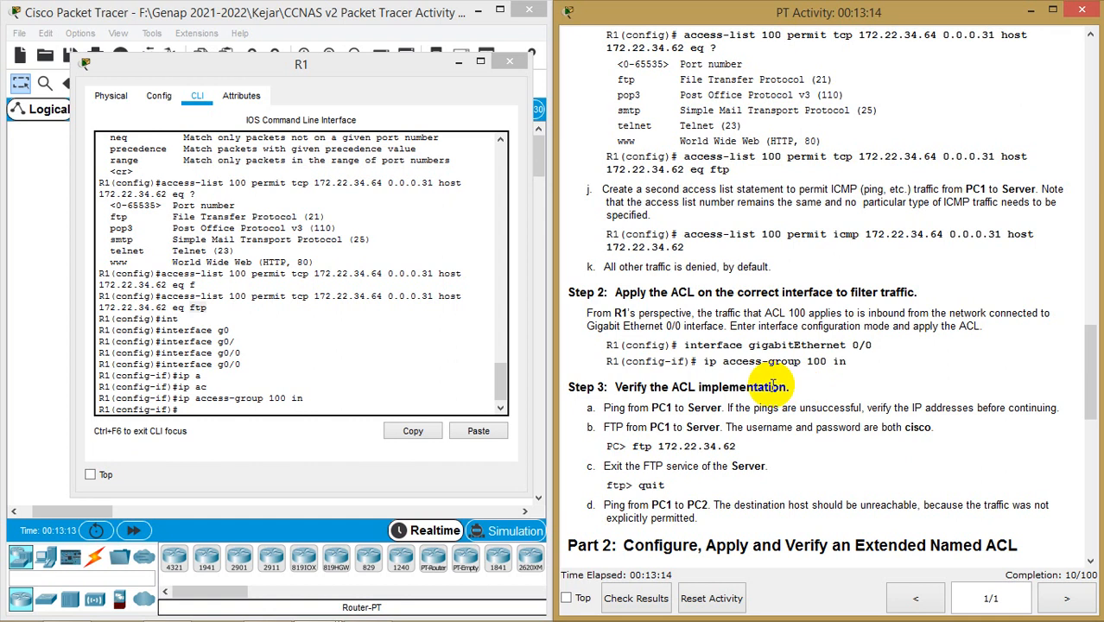
scroll(408, 282, "down", 1)
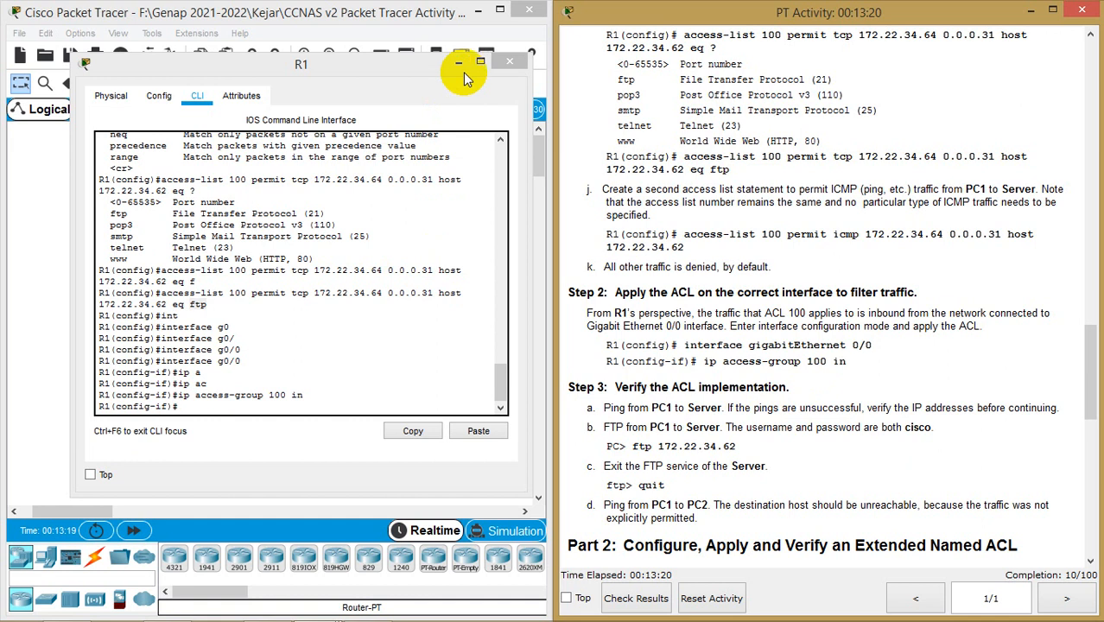
scroll(868, 238, "down", 3)
scroll(865, 238, "down", 7)
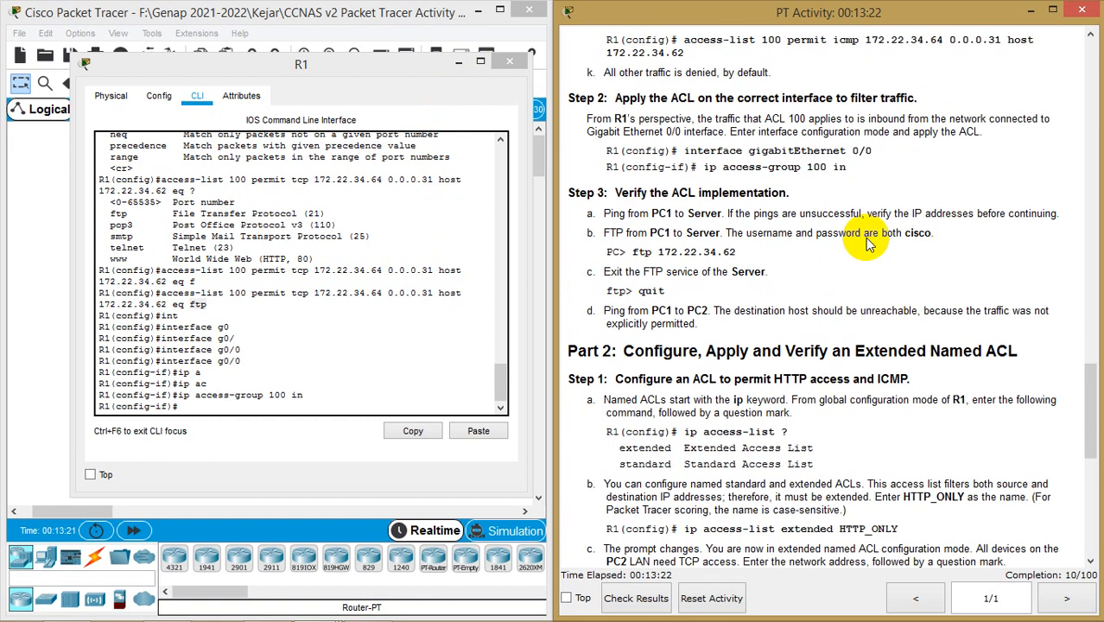
double_click(199, 304)
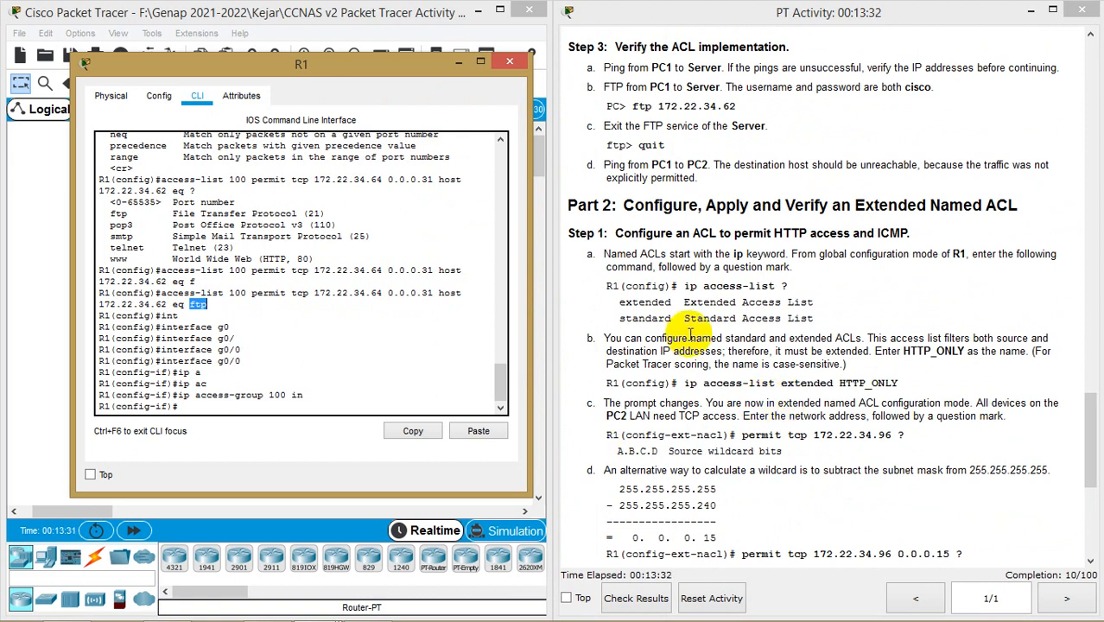
double_click(950, 205)
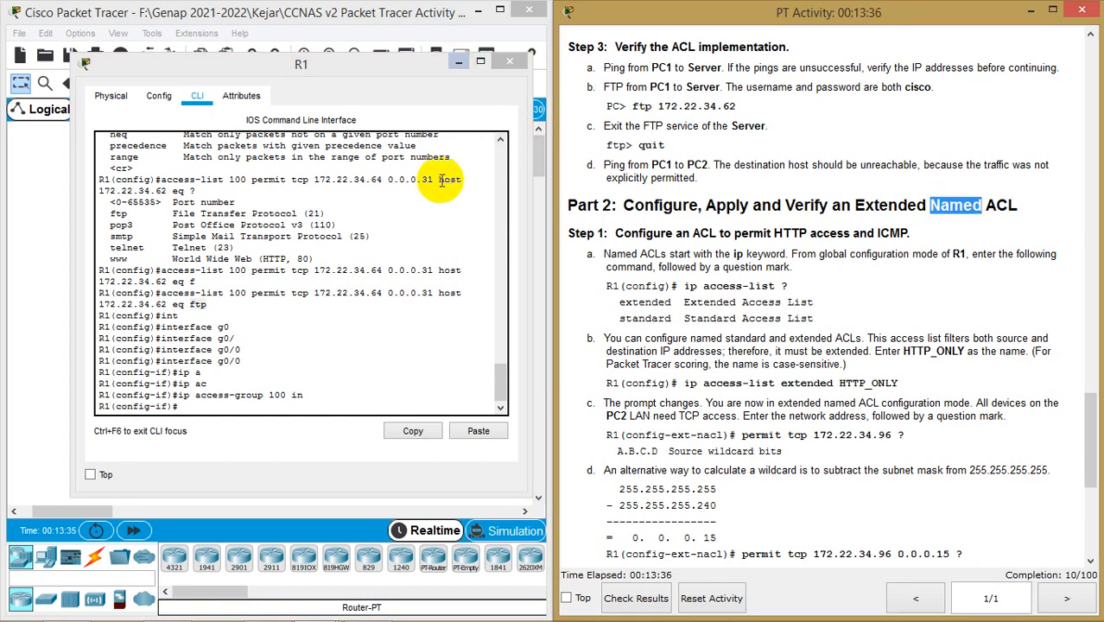
left_click_drag(382, 73, 644, 64)
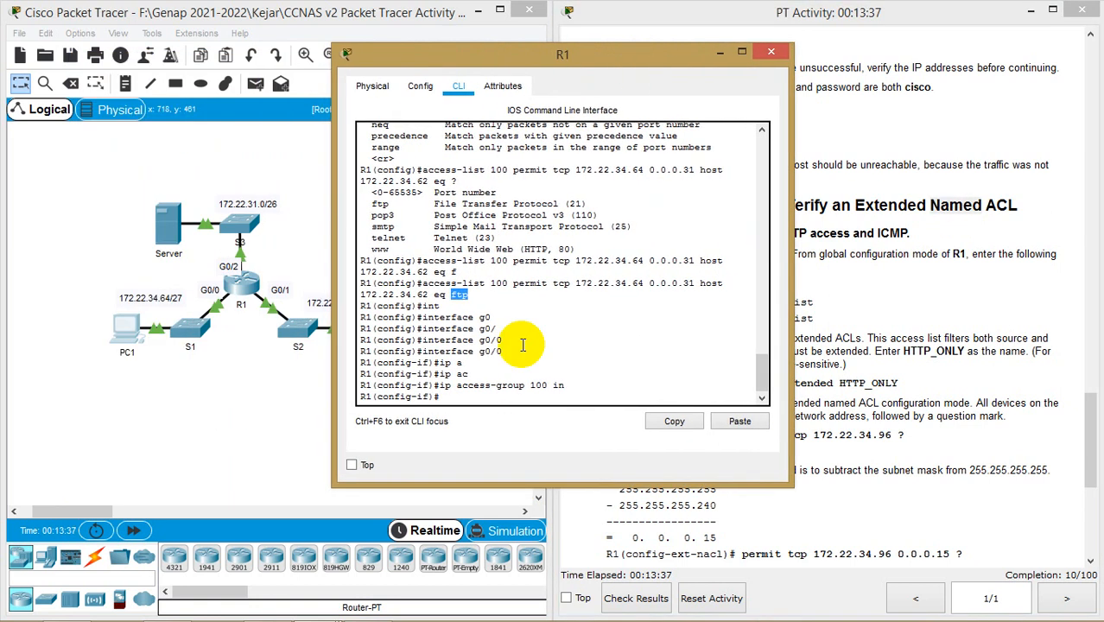
Exit to privileged mode and copy running-config to startup-config on R1
left_click(523, 399)
type("exit")
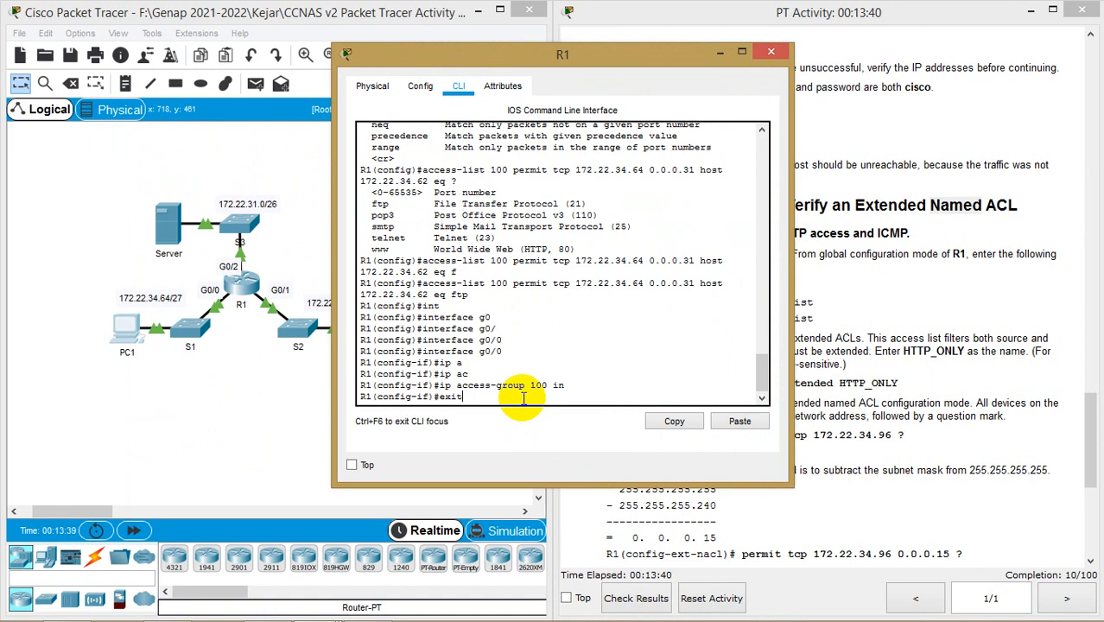
key("Return")
type("exit")
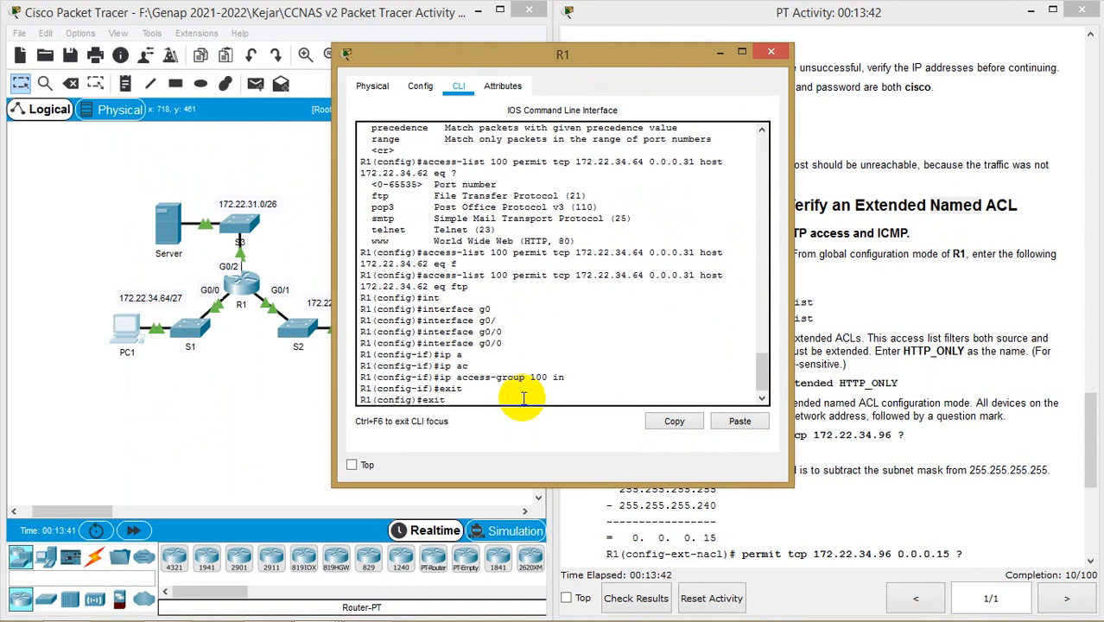
key("Return")
type("co")
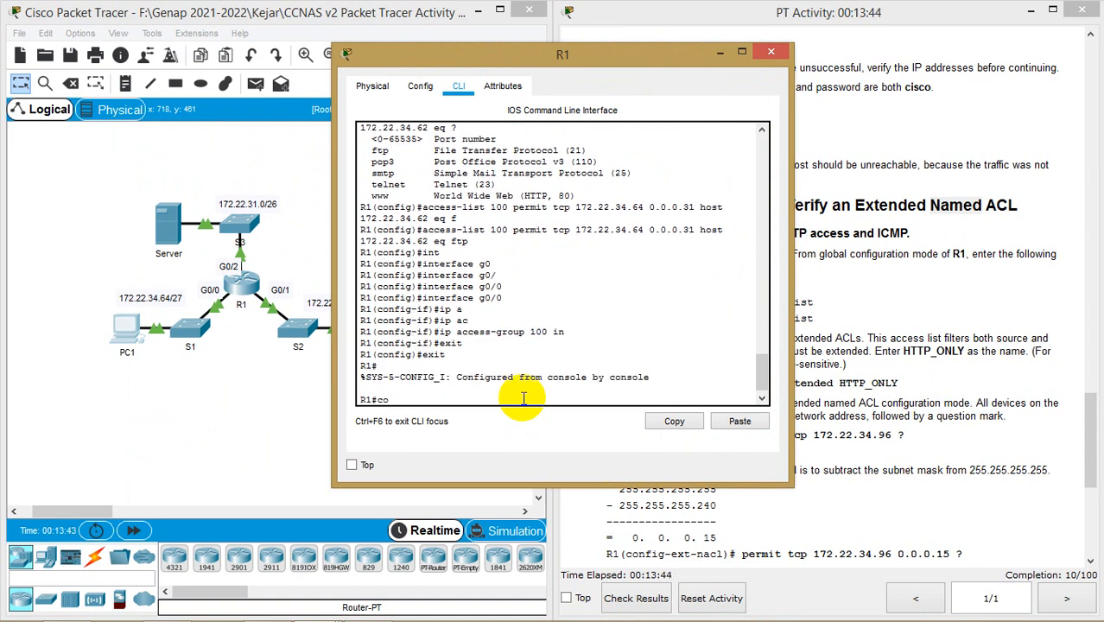
key("Tab")
type("ru")
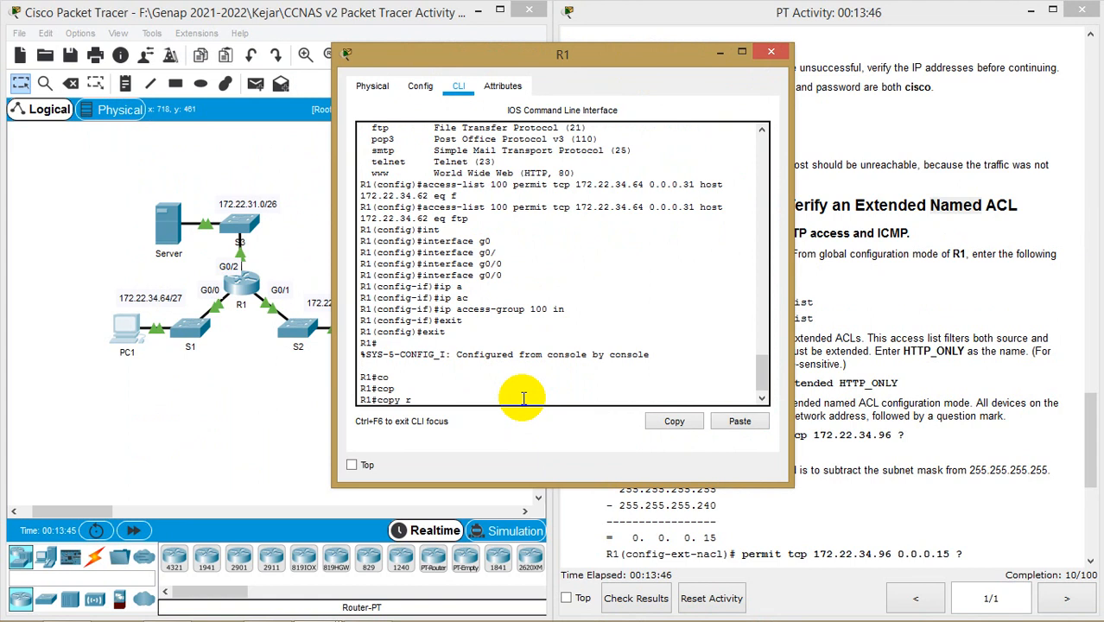
key("Tab")
type("st")
key("Tab")
key("Return")
key("Return")
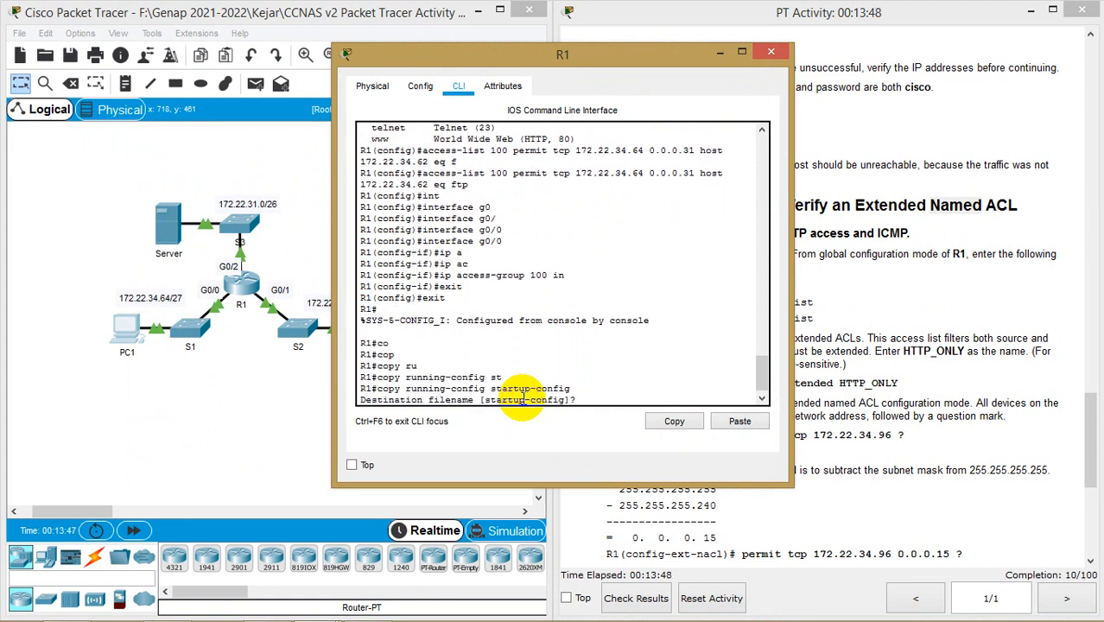
Re-enter global configuration mode with conf t, uncovering the instructions
type("conf t")
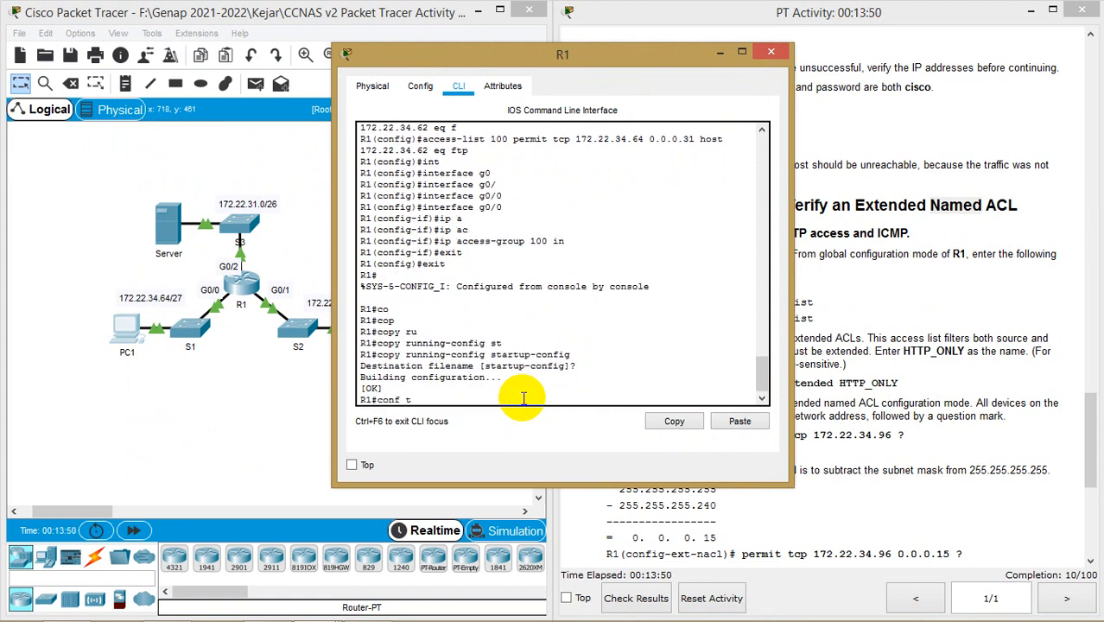
key("Return")
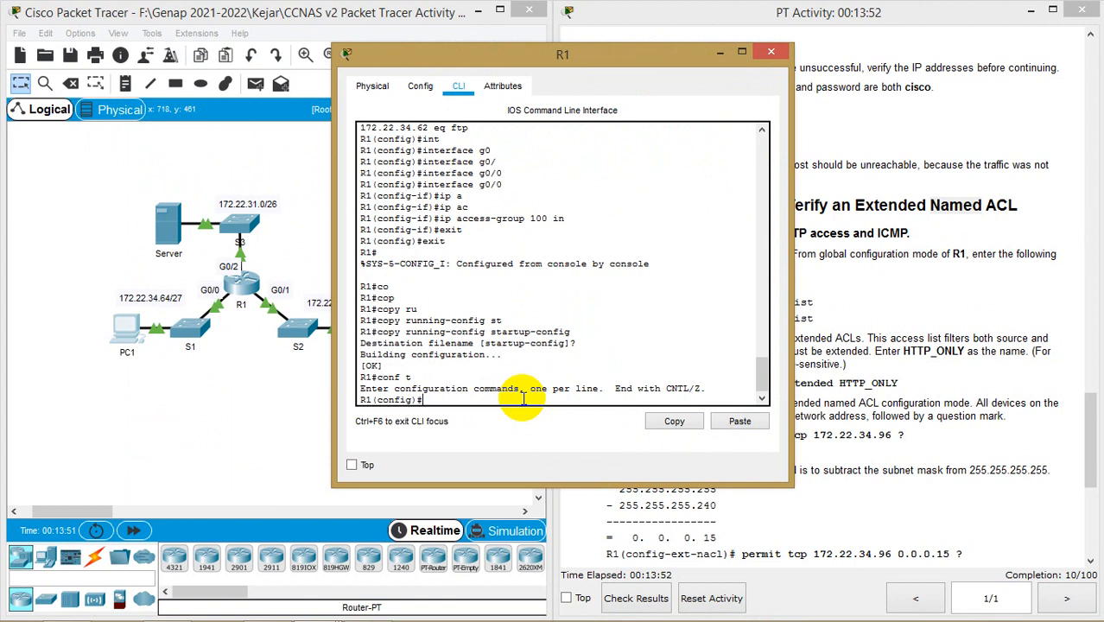
left_click_drag(654, 66, 416, 60)
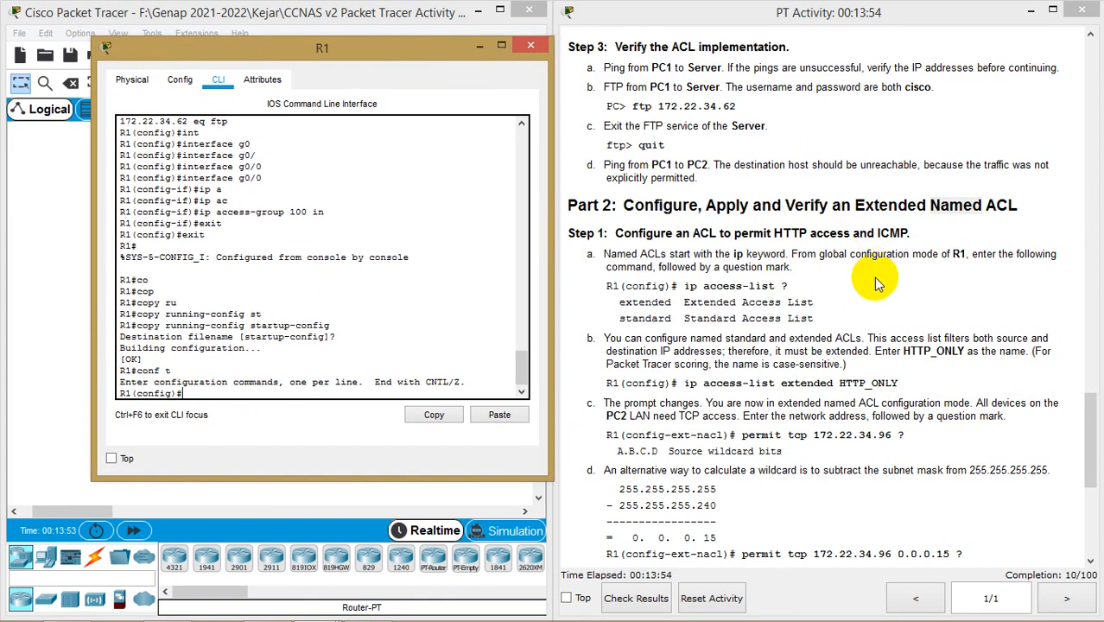
Scroll to Part 2 Step 1 and review the earlier access-list 100 permit statement
scroll(877, 286, "down", 2)
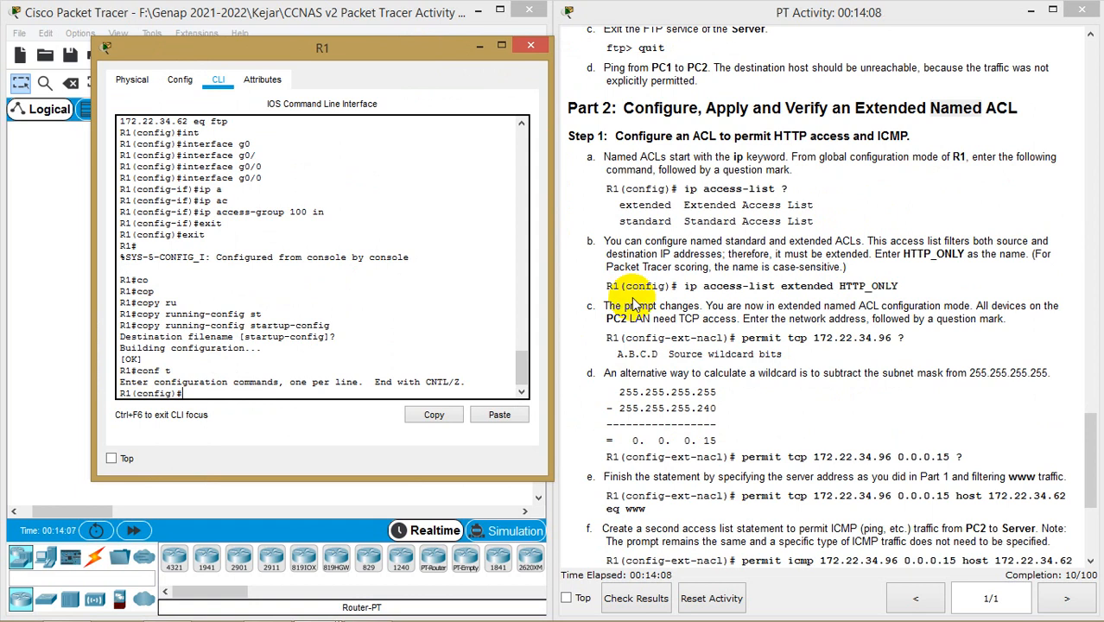
scroll(277, 267, "up", 5)
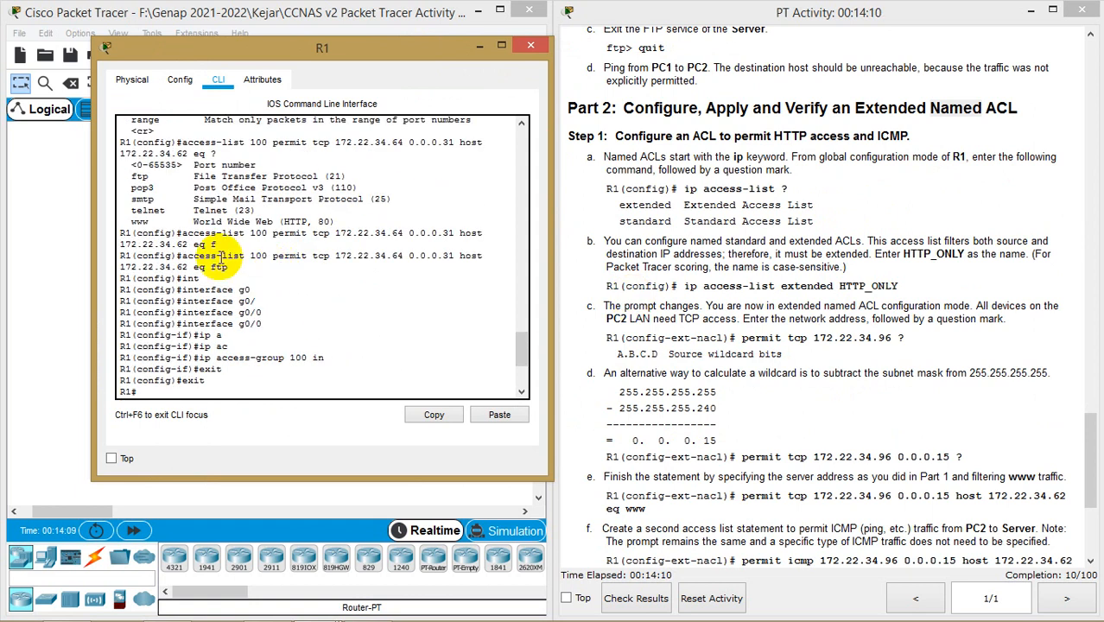
left_click_drag(189, 235, 278, 234)
left_click(279, 234)
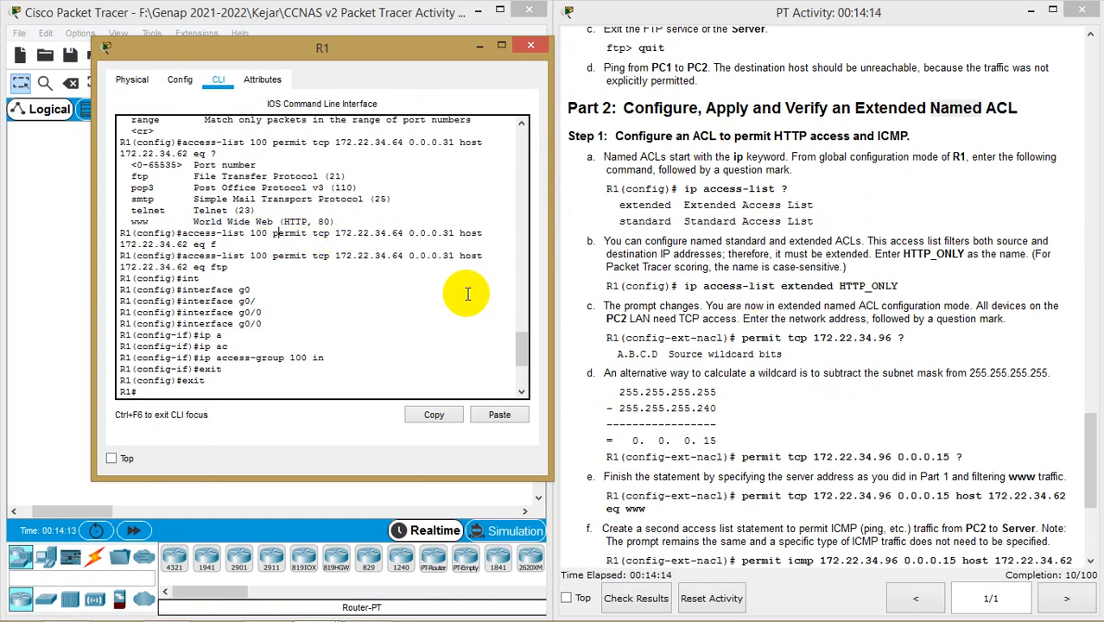
left_click_drag(273, 234, 468, 255)
left_click(416, 252)
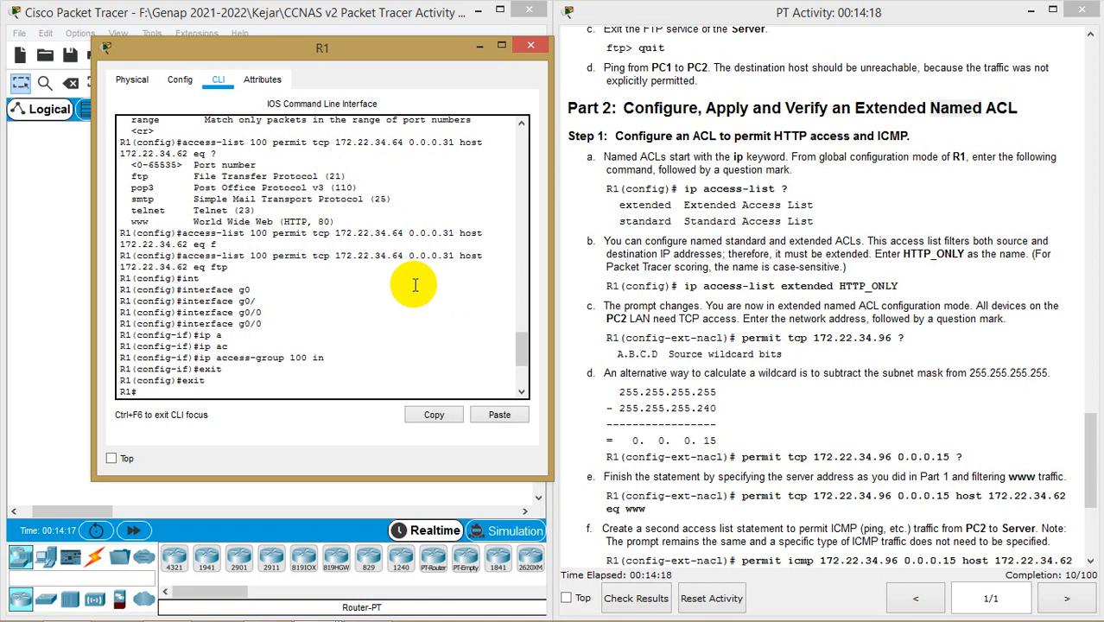
scroll(443, 285, "down", 5)
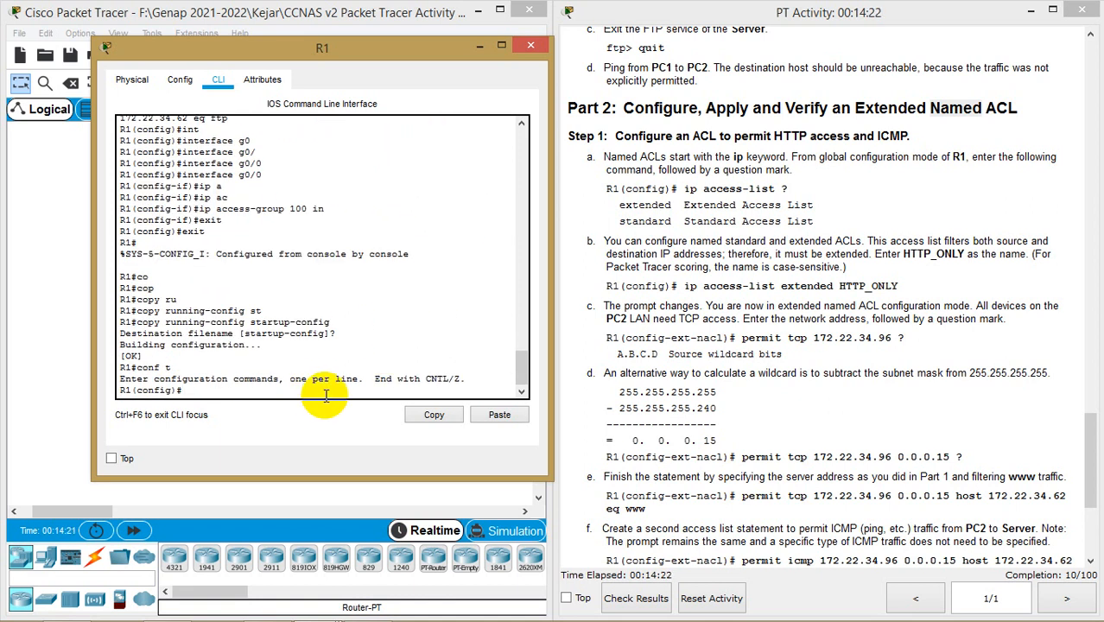
scroll(308, 332, "up", 6)
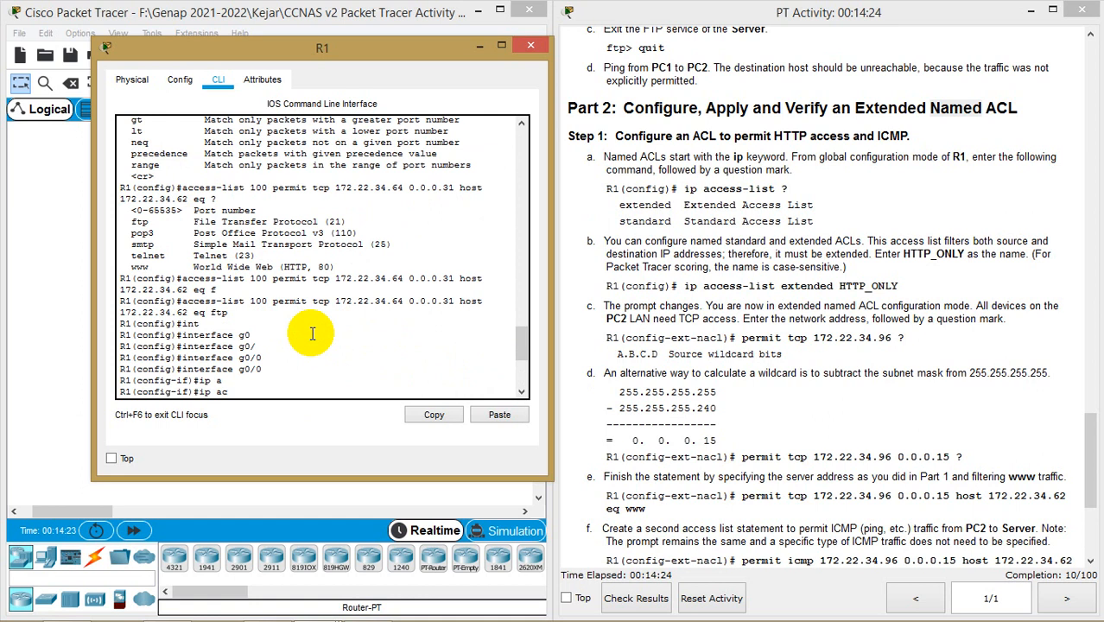
scroll(295, 340, "down", 6)
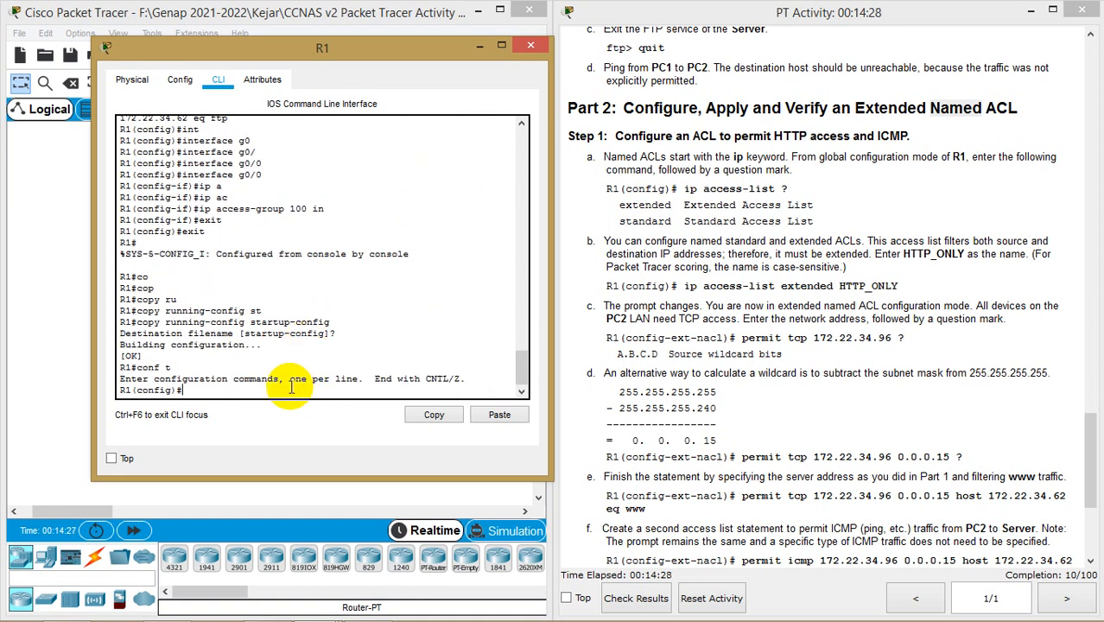
Begin the ACL command, backing out of access-list ex and switching to ip access-list
type("ac")
key("Tab")
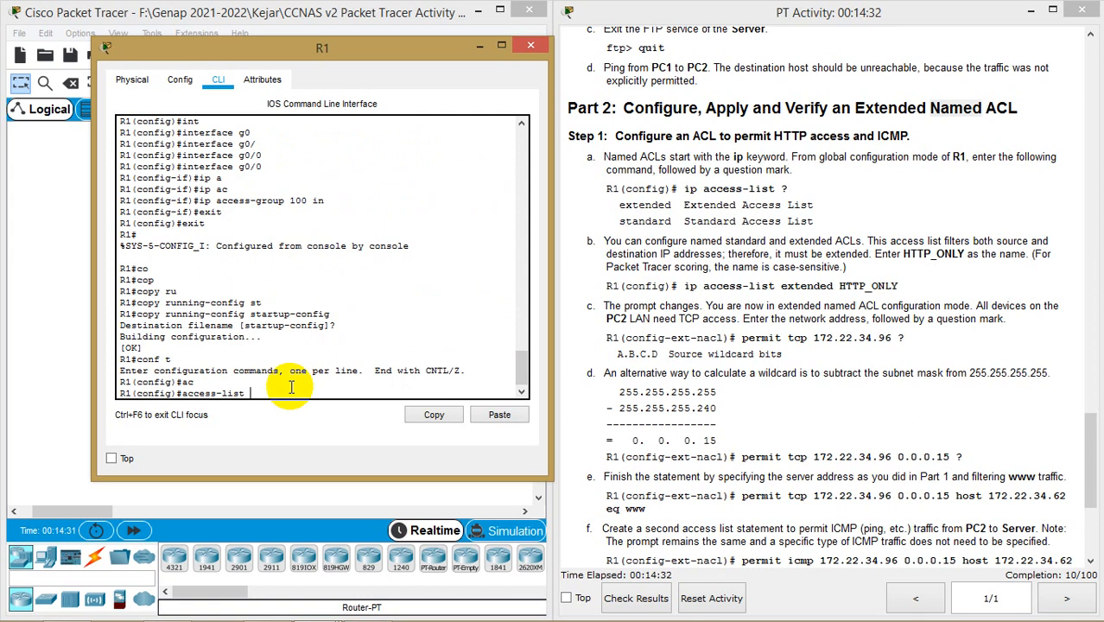
type("e")
key("Tab")
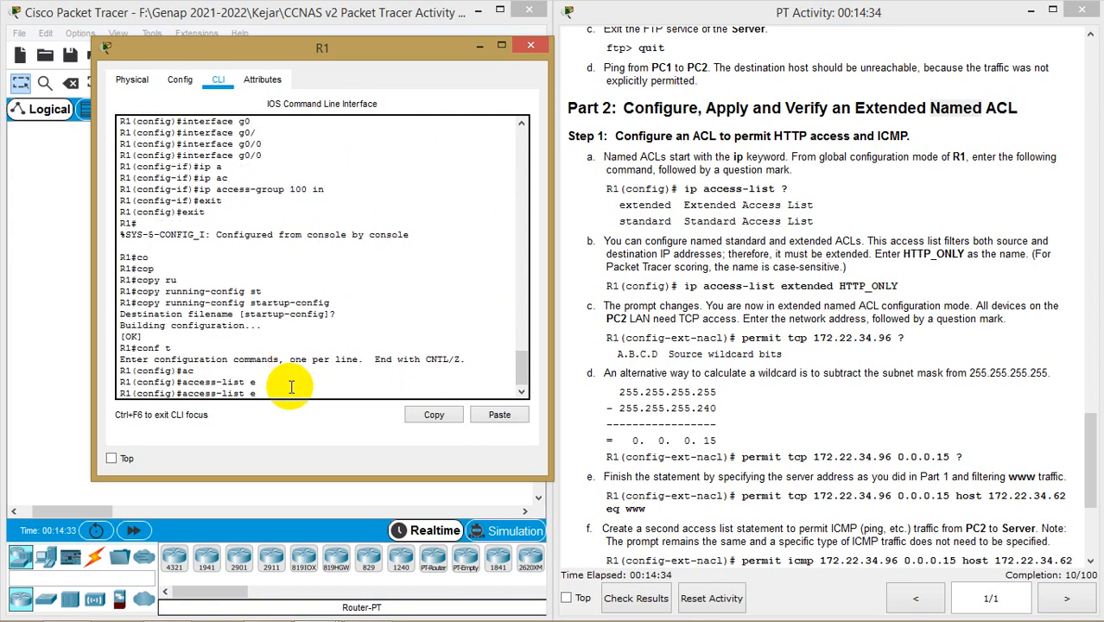
type("x")
key("Tab")
key("BackSpace")
key("BackSpace")
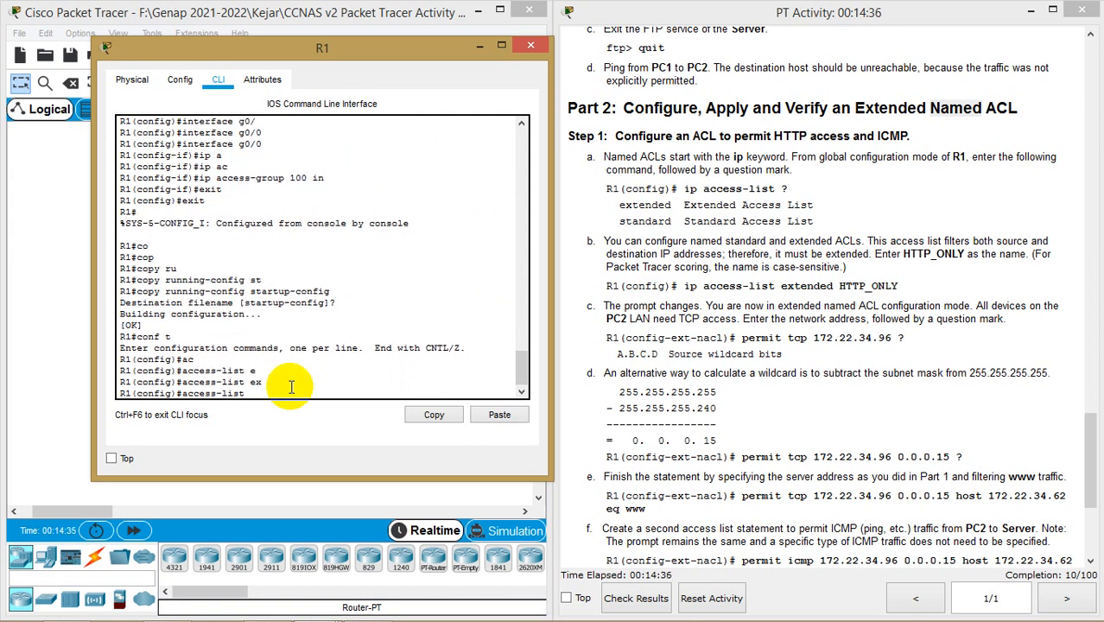
key("BackSpace")
key("BackSpace")
key("BackSpace")
key("BackSpace")
key("BackSpace")
key("BackSpace")
key("BackSpace")
key("BackSpace")
key("BackSpace")
key("BackSpace")
key("BackSpace")
key("BackSpace")
type("ip a")
key("Tab")
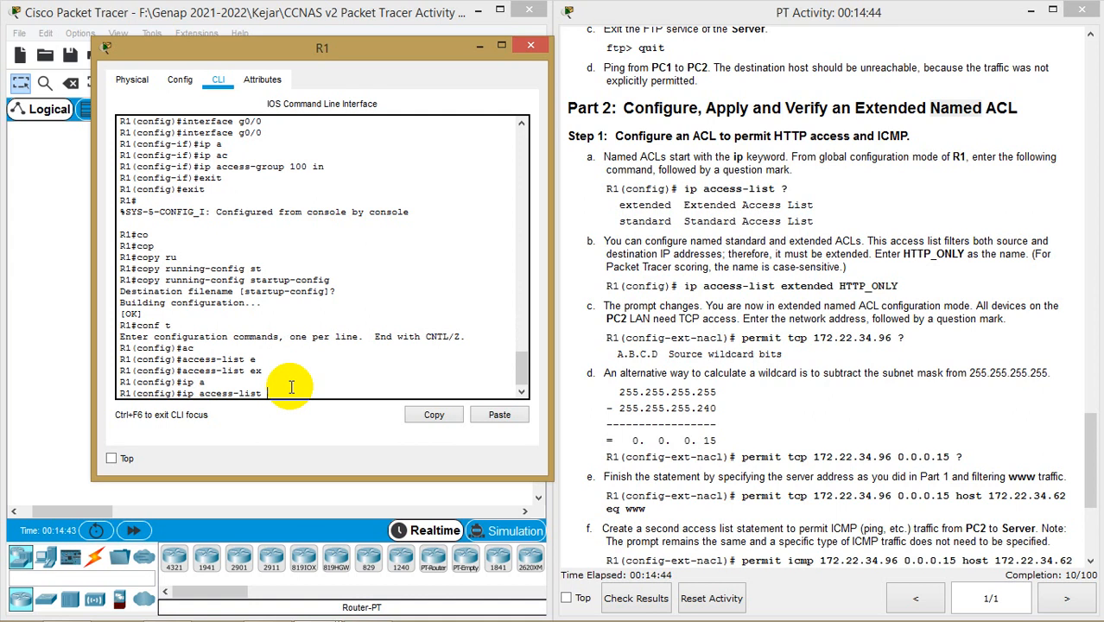
Complete ip access-list extended HTTP_ONLY to enter named ACL mode
scroll(320, 261, "up", 5)
scroll(321, 261, "up", 1)
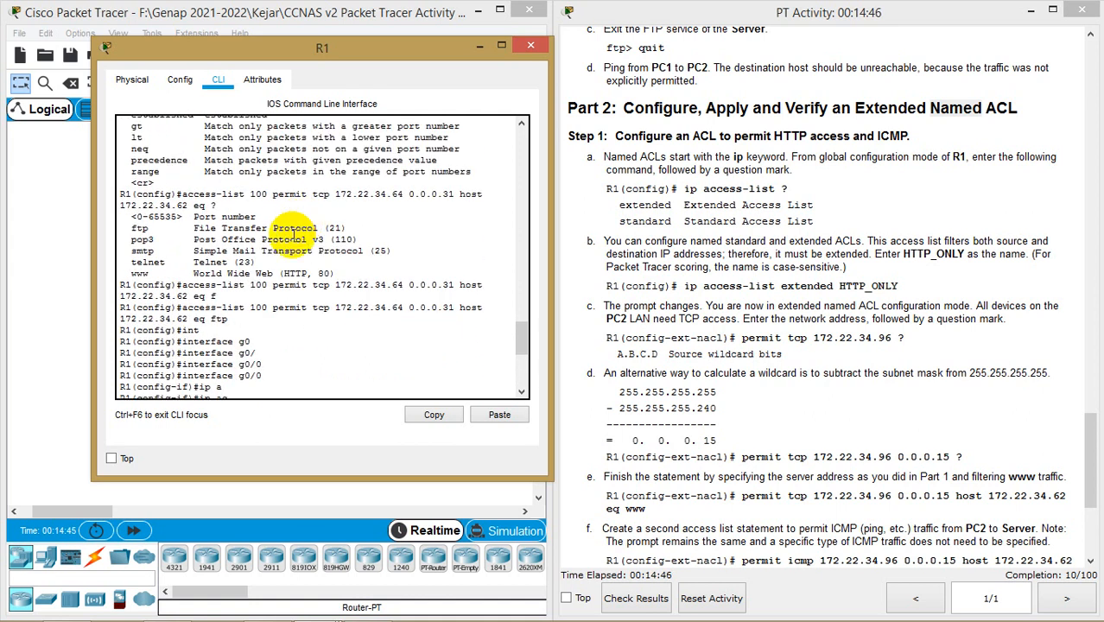
left_click_drag(183, 308, 282, 302)
scroll(320, 328, "down", 7)
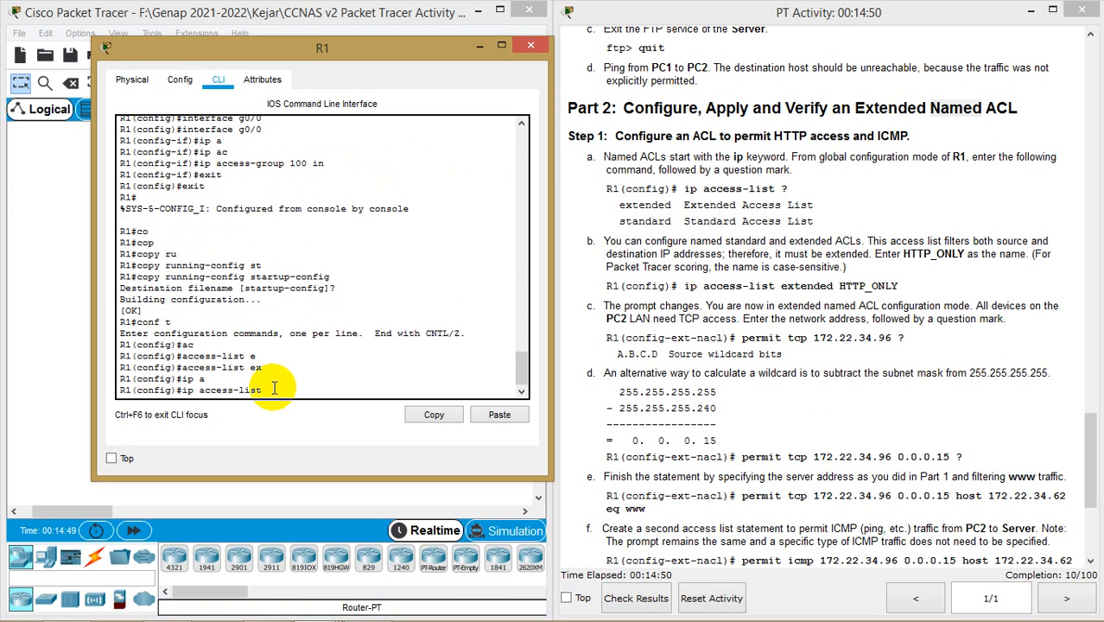
type("ex")
key("Tab")
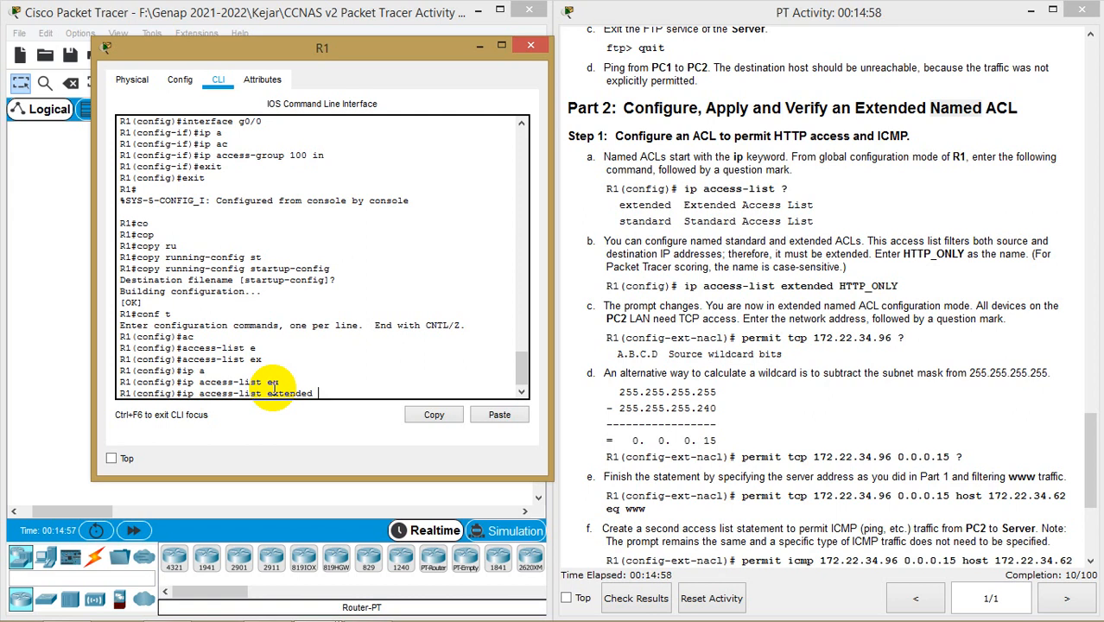
type("HTTP_ONLY")
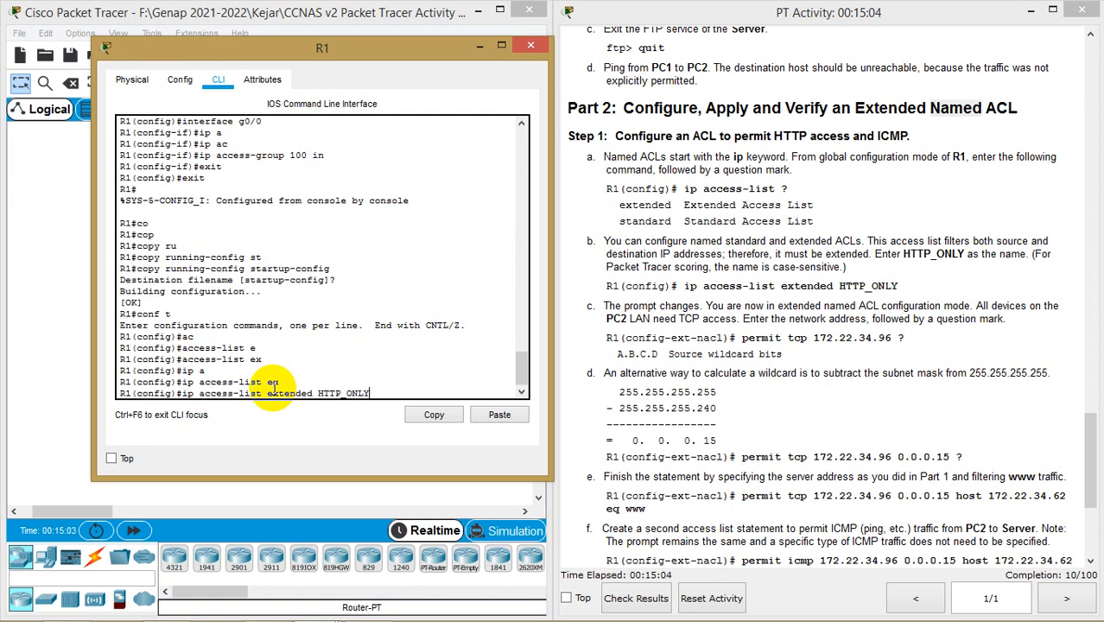
key("Return")
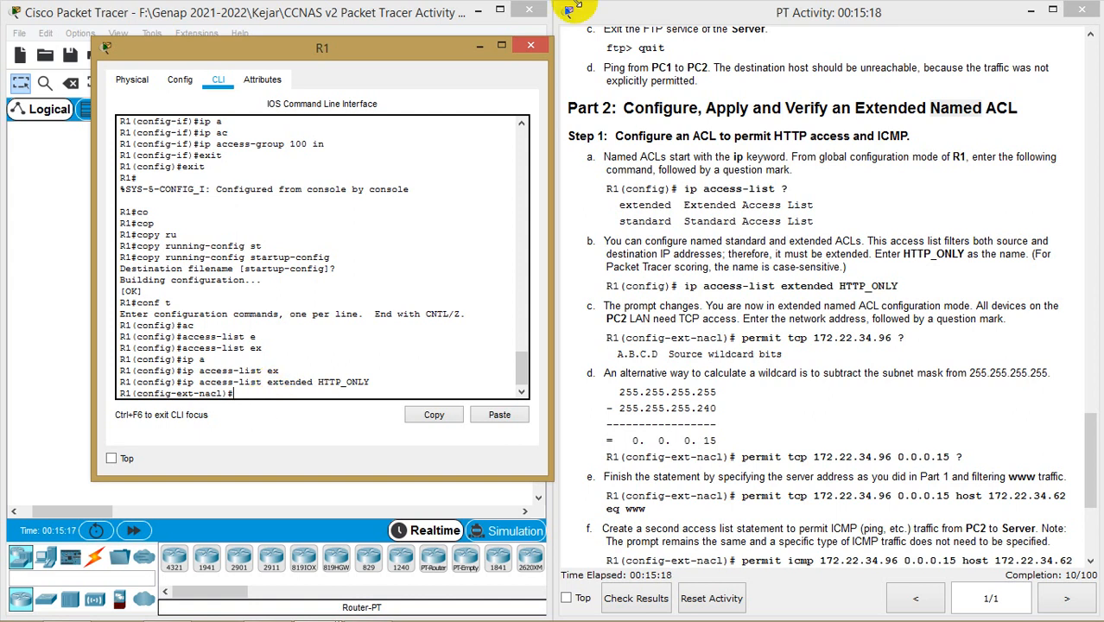
Start the HTTP_ONLY entry with permit tcp, using ? help to check options
left_click_drag(775, 136, 808, 138)
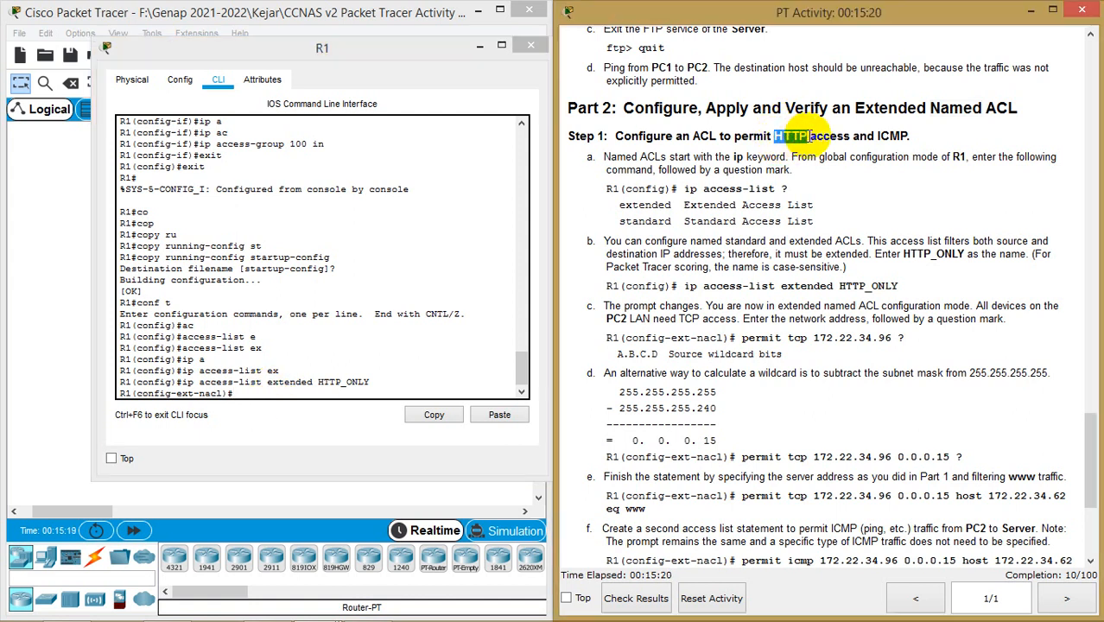
left_click(354, 394)
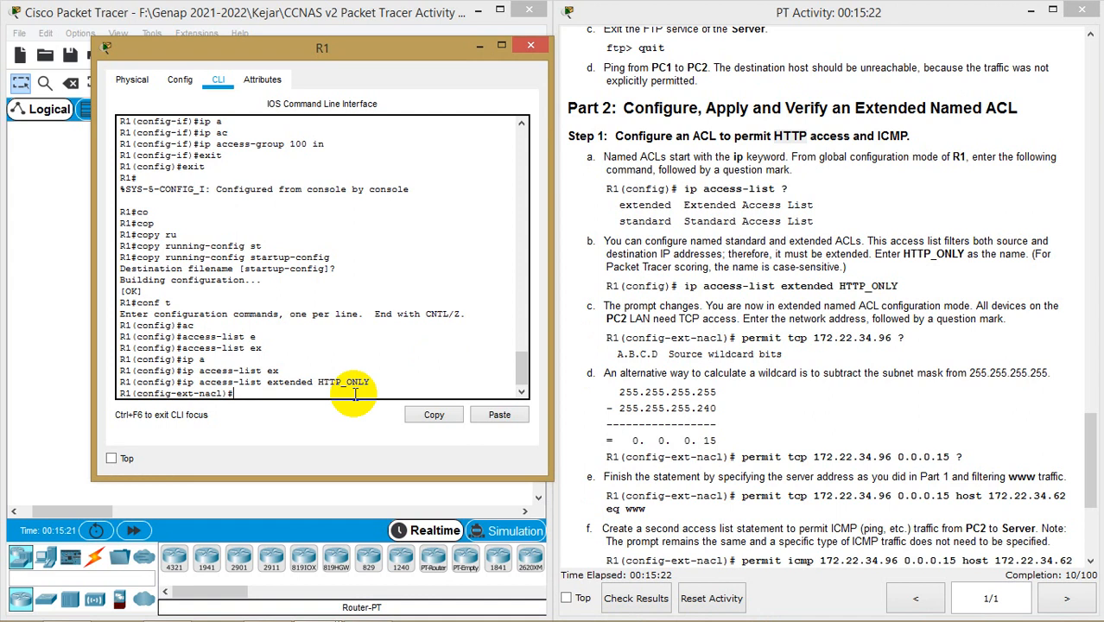
type("?")
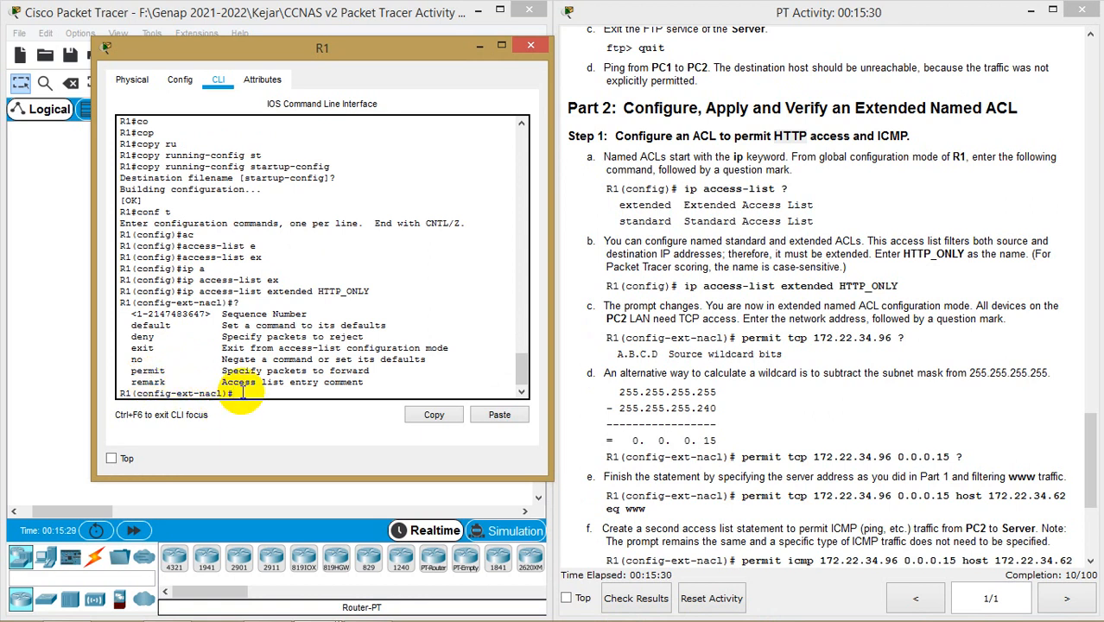
type("per")
key("Tab")
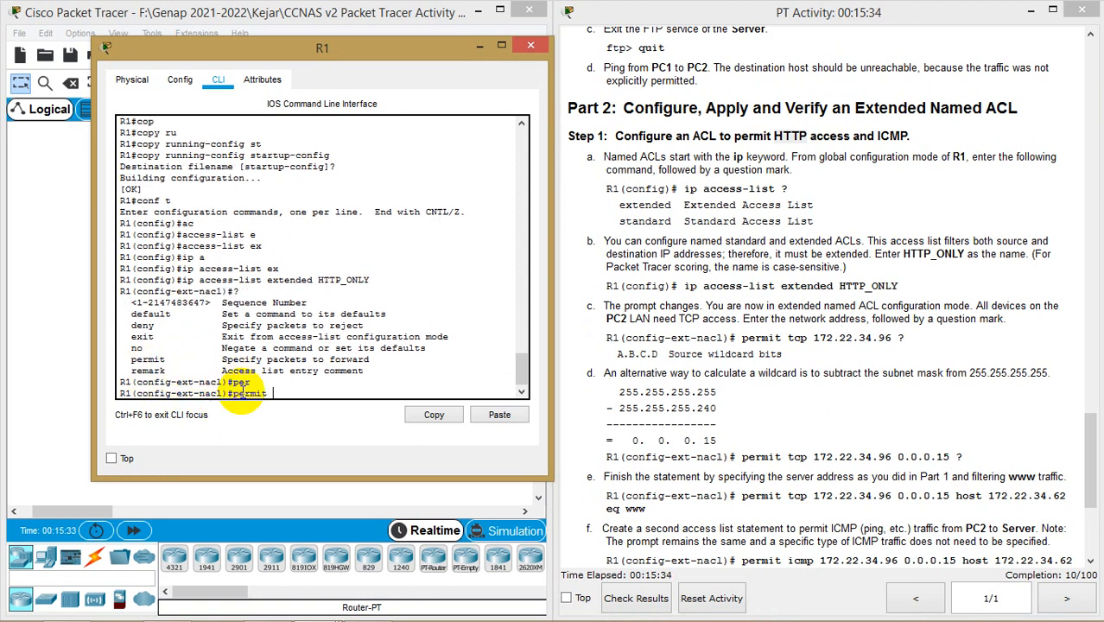
type("?")
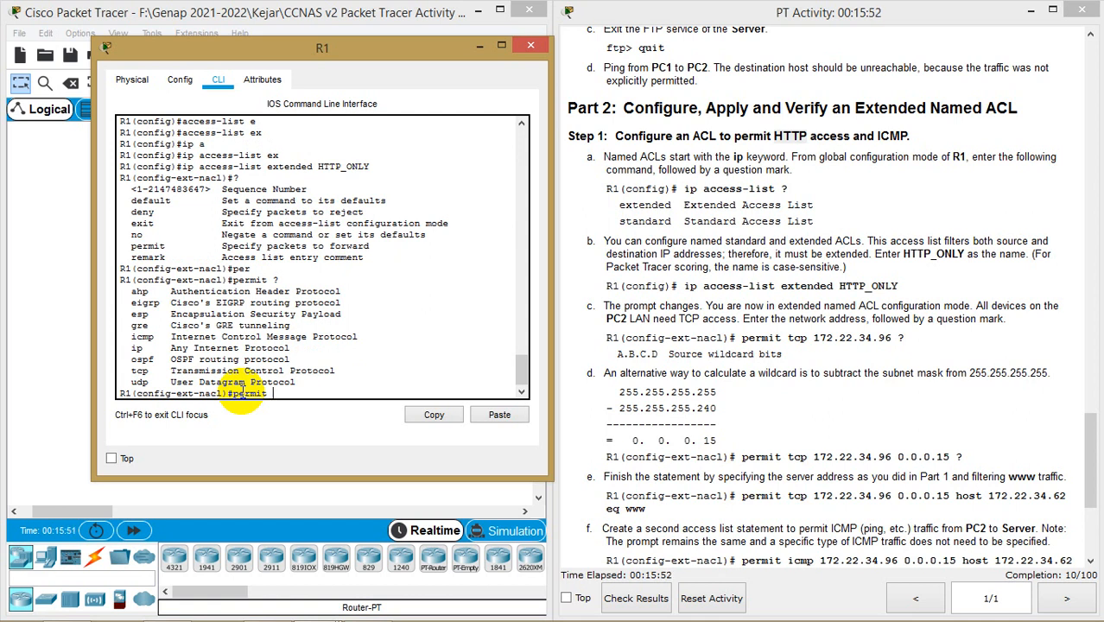
type("tc")
key("Tab")
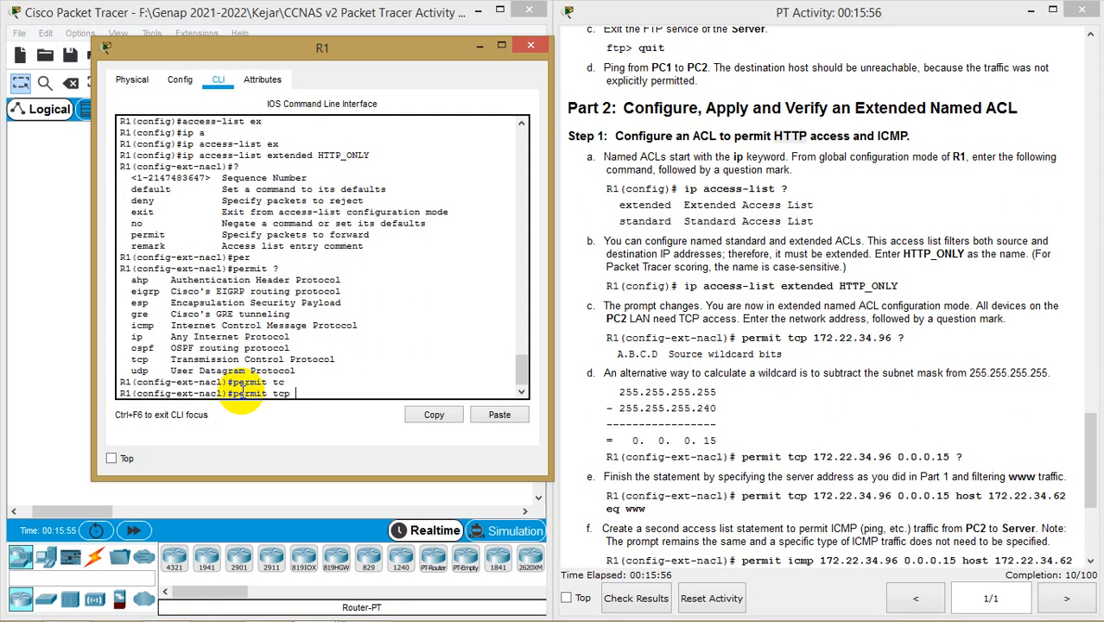
type("?")
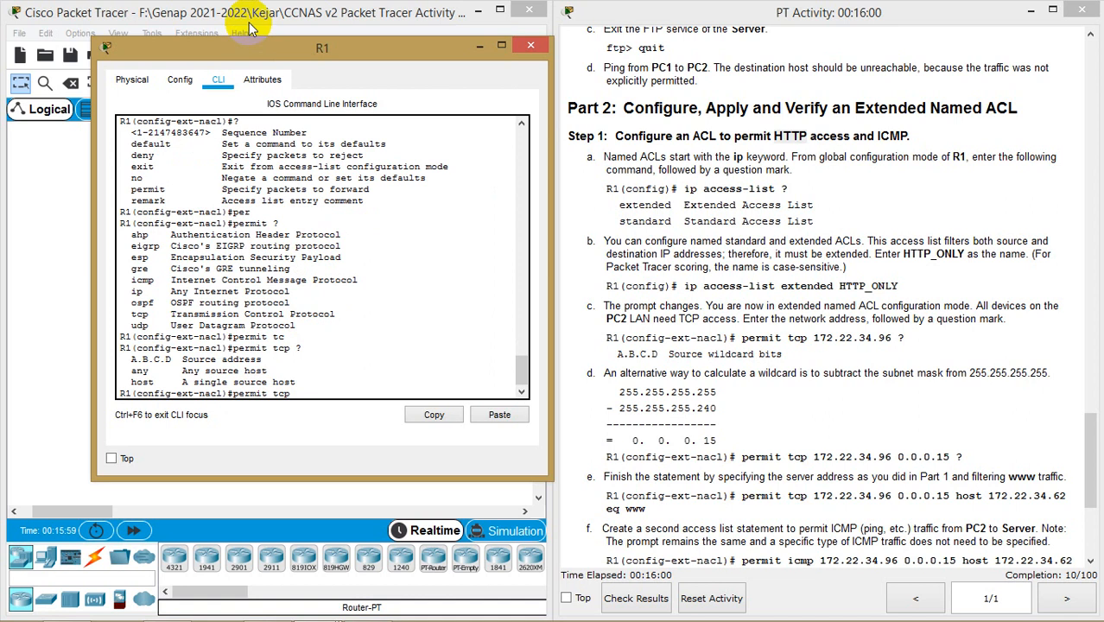
Add source network 172.22.34.96 with wildcard 0.0.0.15, checking the topology
left_click_drag(334, 54, 783, 71)
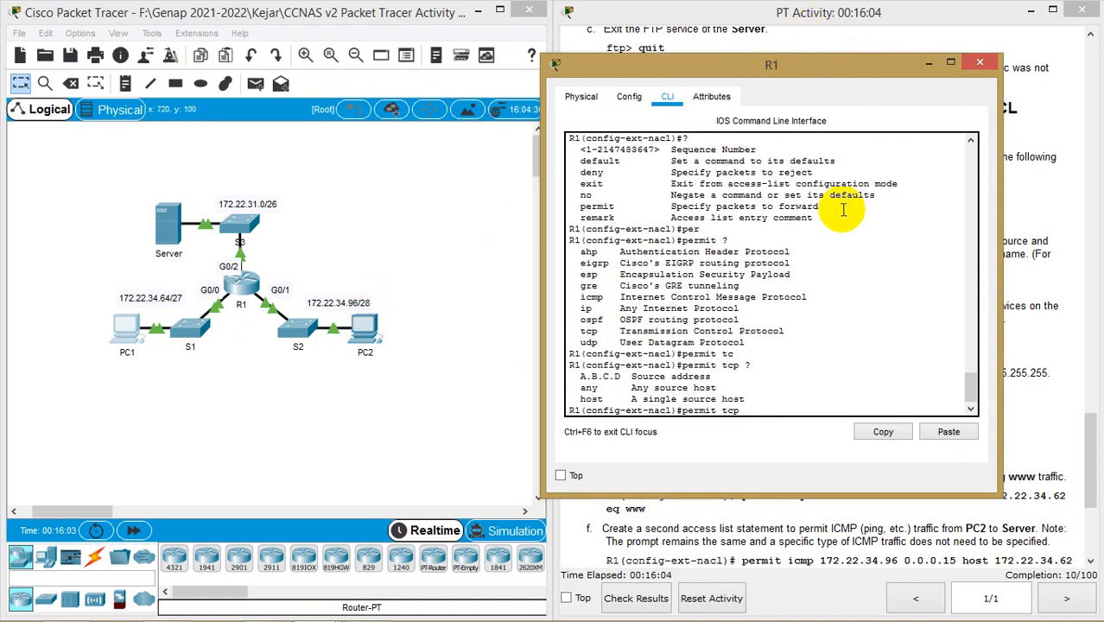
type("172.22.34.96")
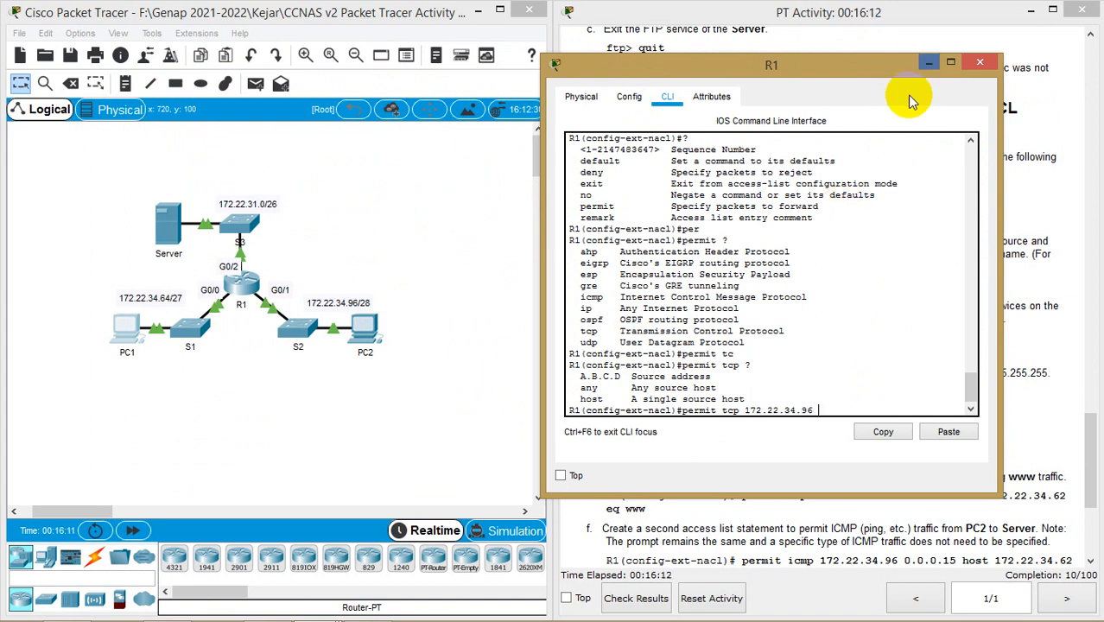
left_click_drag(894, 75, 429, 82)
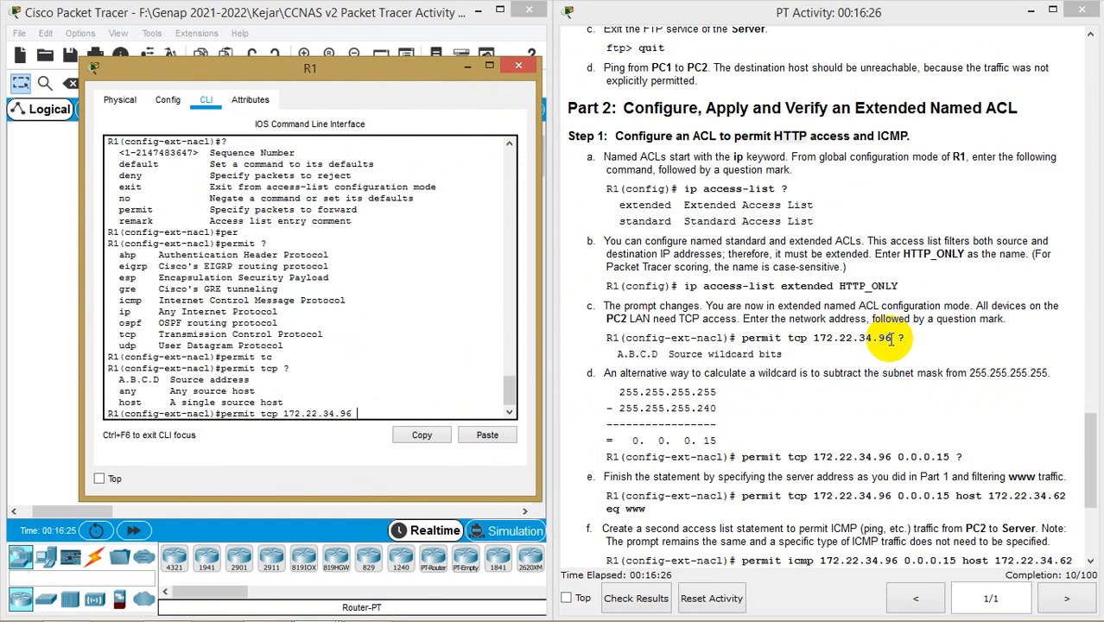
left_click_drag(396, 75, 437, 60)
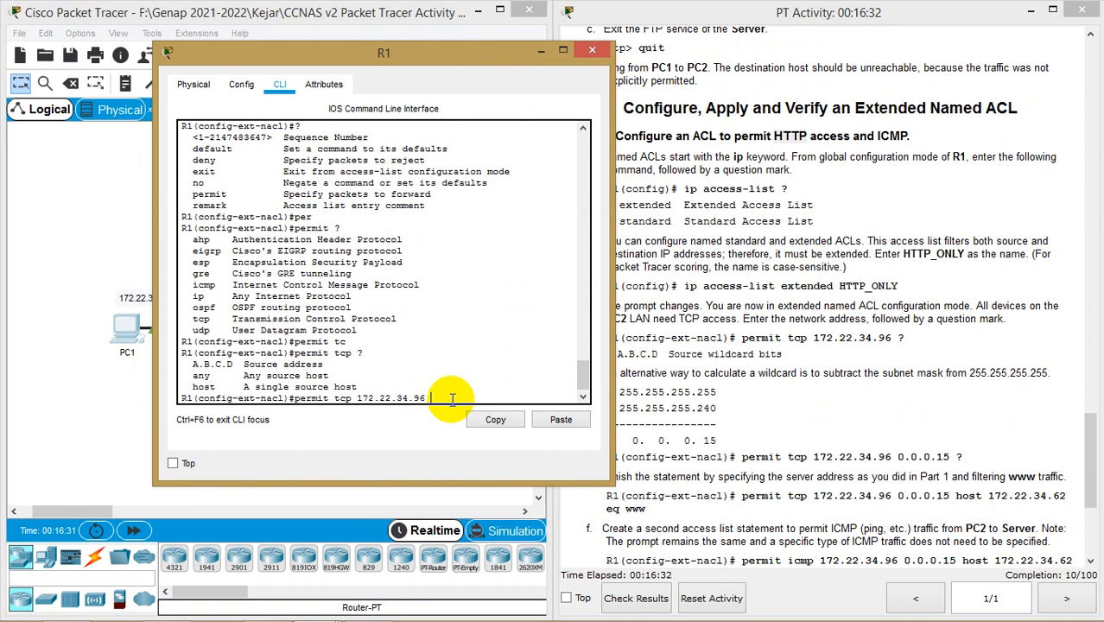
type("0.0.0.15")
left_click_drag(468, 65, 389, 61)
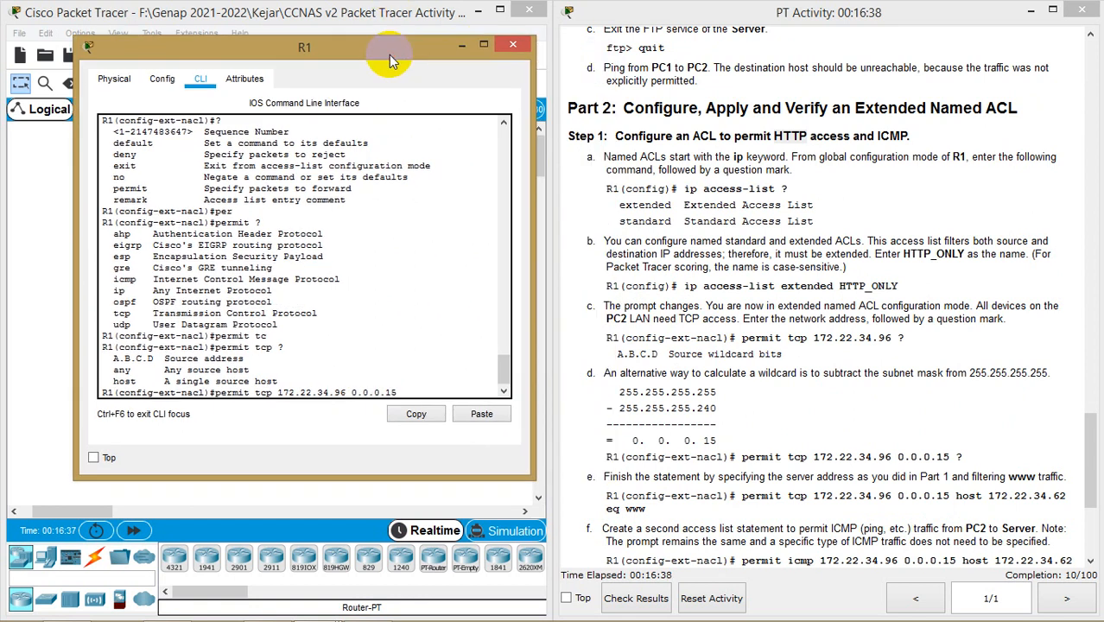
Finish the entry with host 172.22.34.62 eq www and submit it to HTTP_ONLY
type("?")
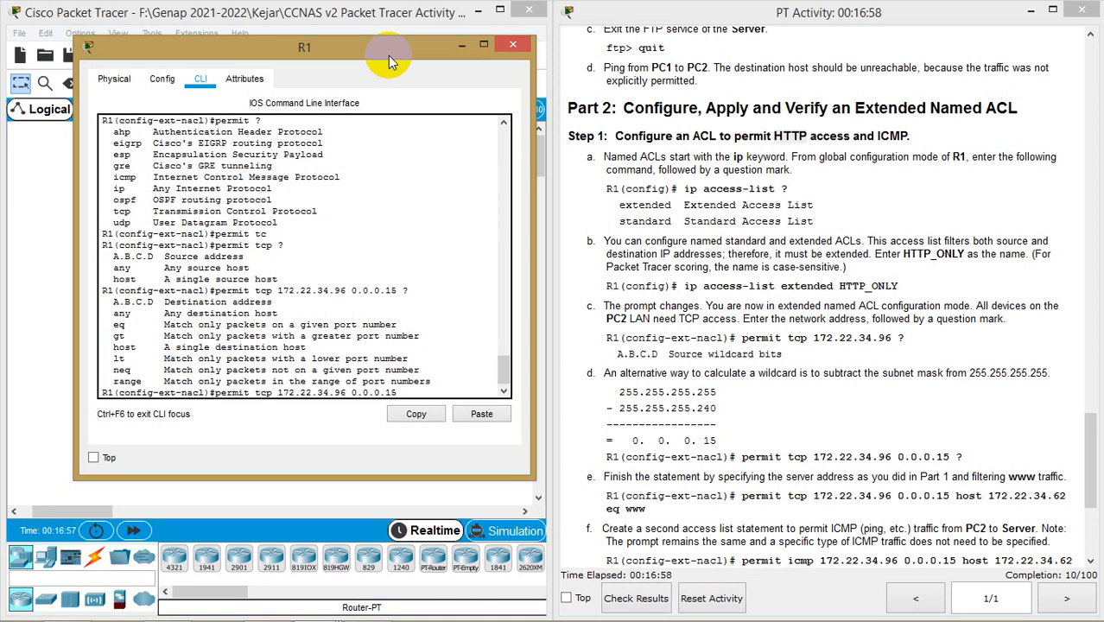
type("h")
key("Tab")
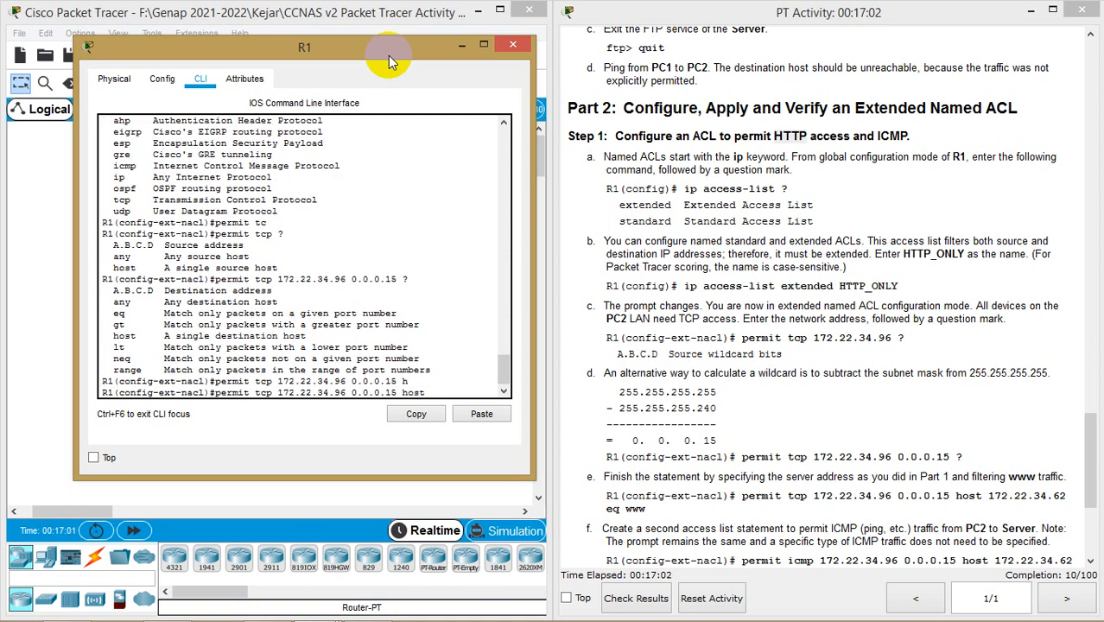
type("172.22.")
type("34.62")
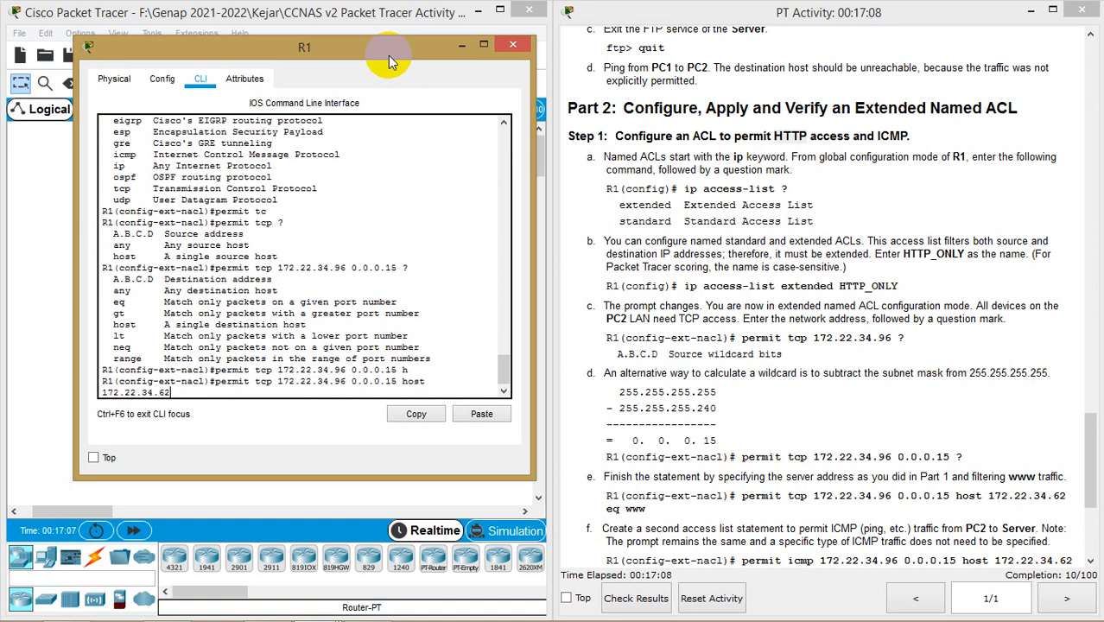
type(" ?")
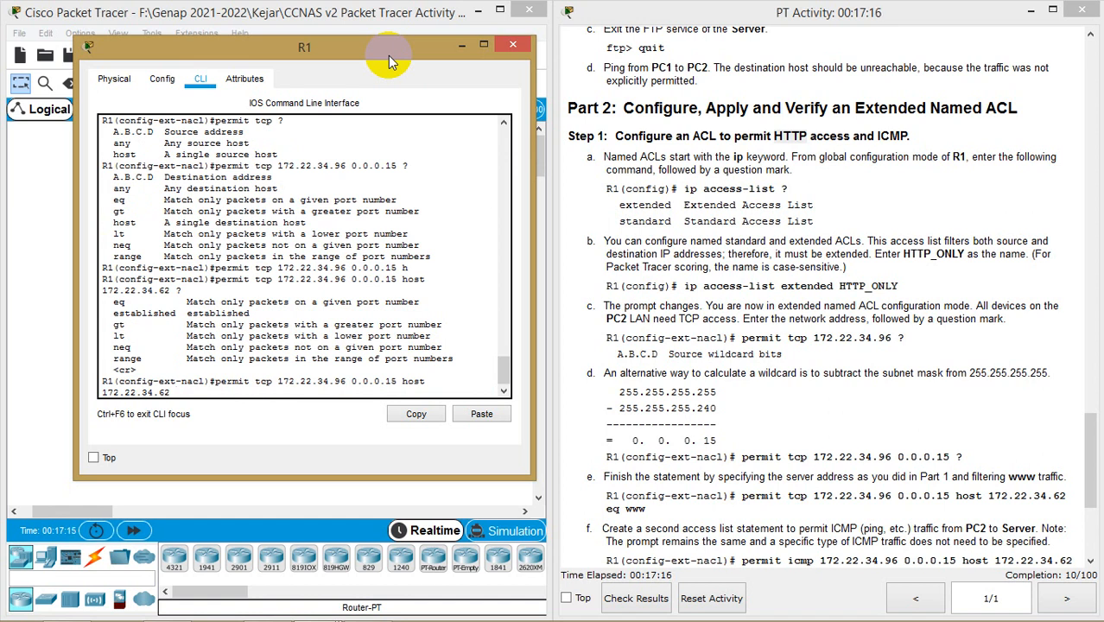
type("eq")
type("?")
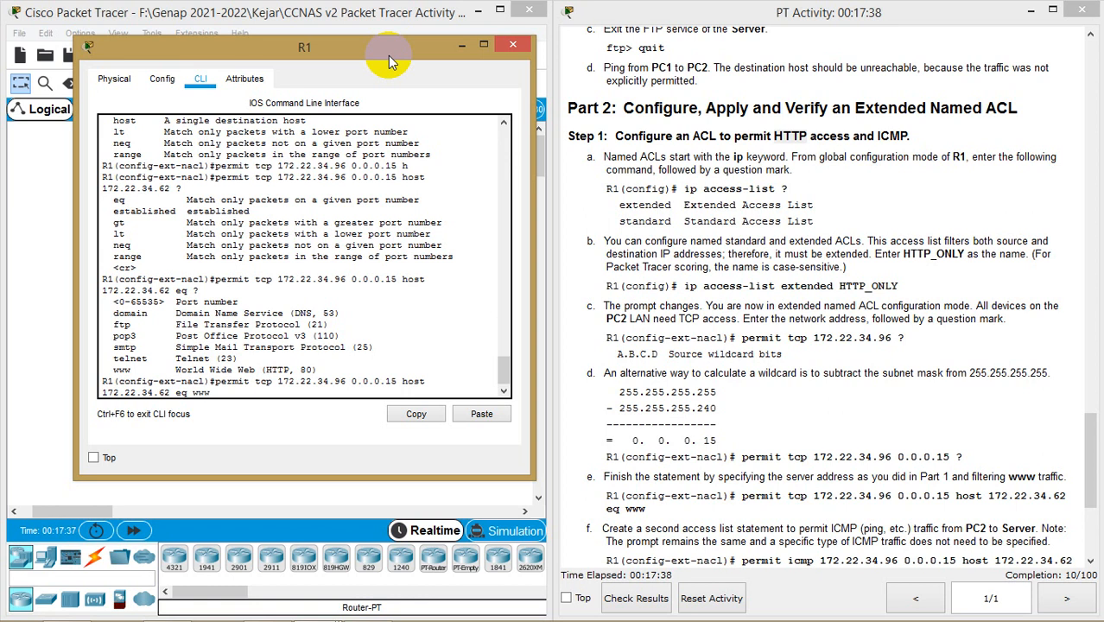
key("Return")
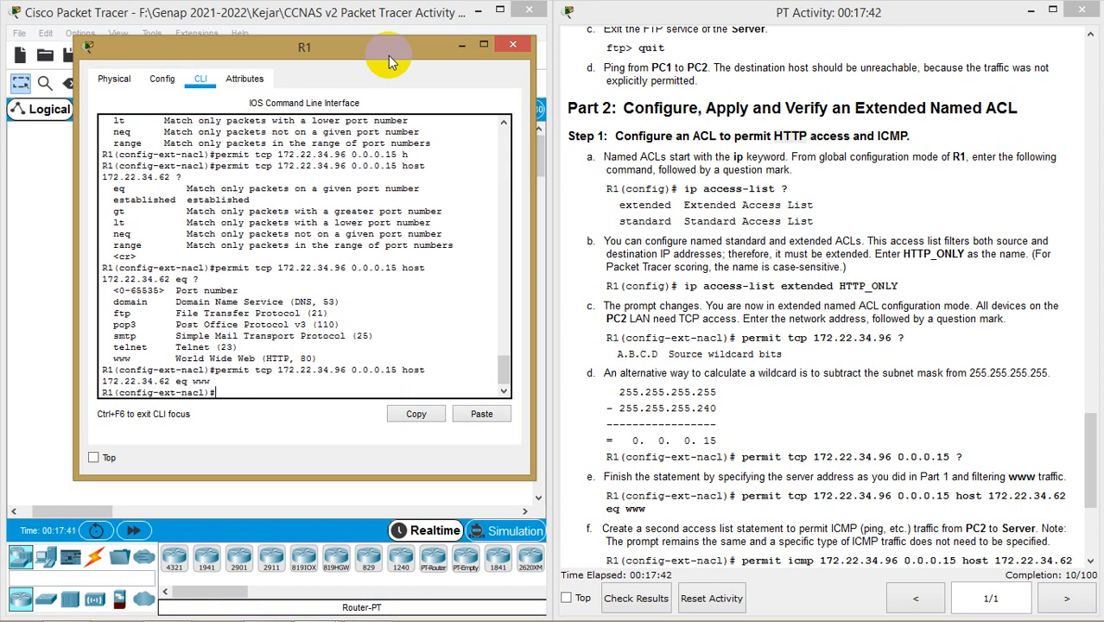
scroll(861, 255, "down", 1)
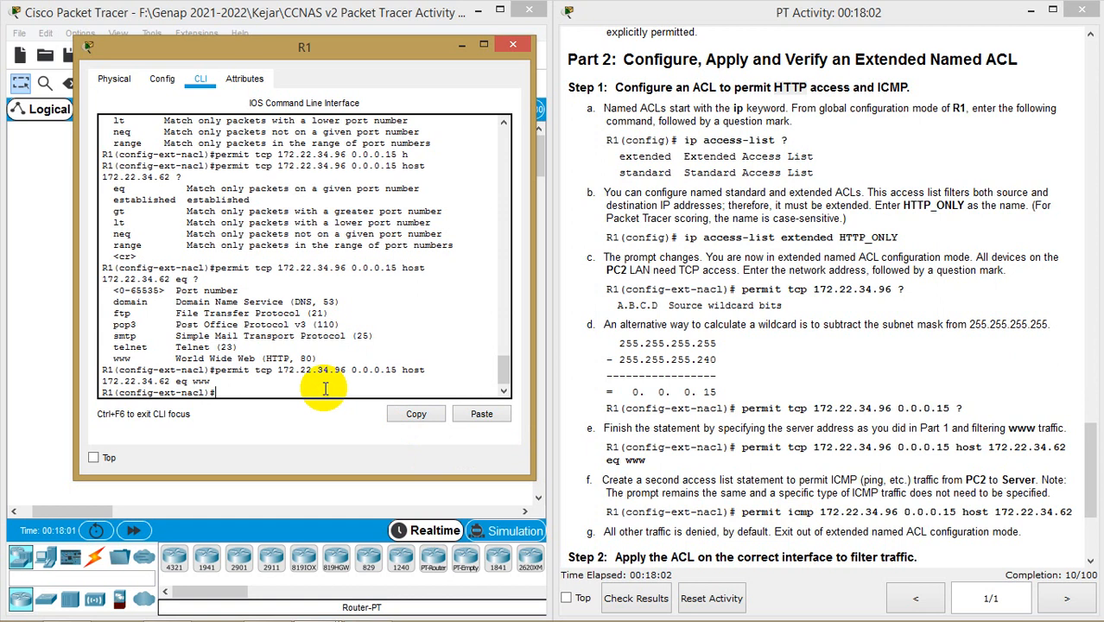
Start the entry with 'permit icmp' and copy the previous line's source, wildcard and host addresses
type("per")
key("Tab")
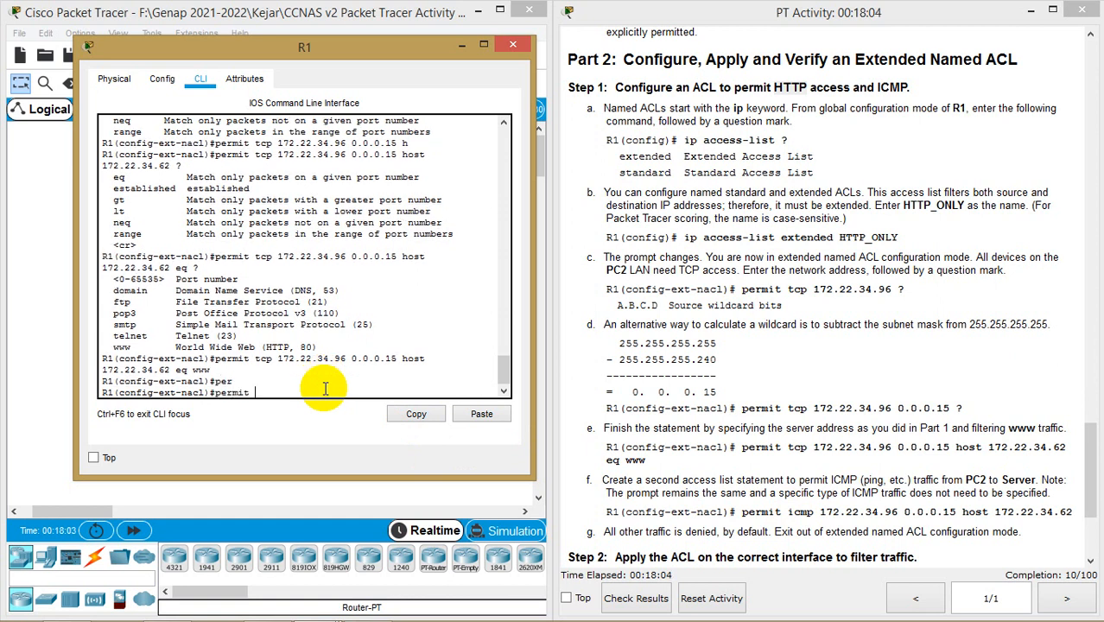
type("icm")
key("Tab")
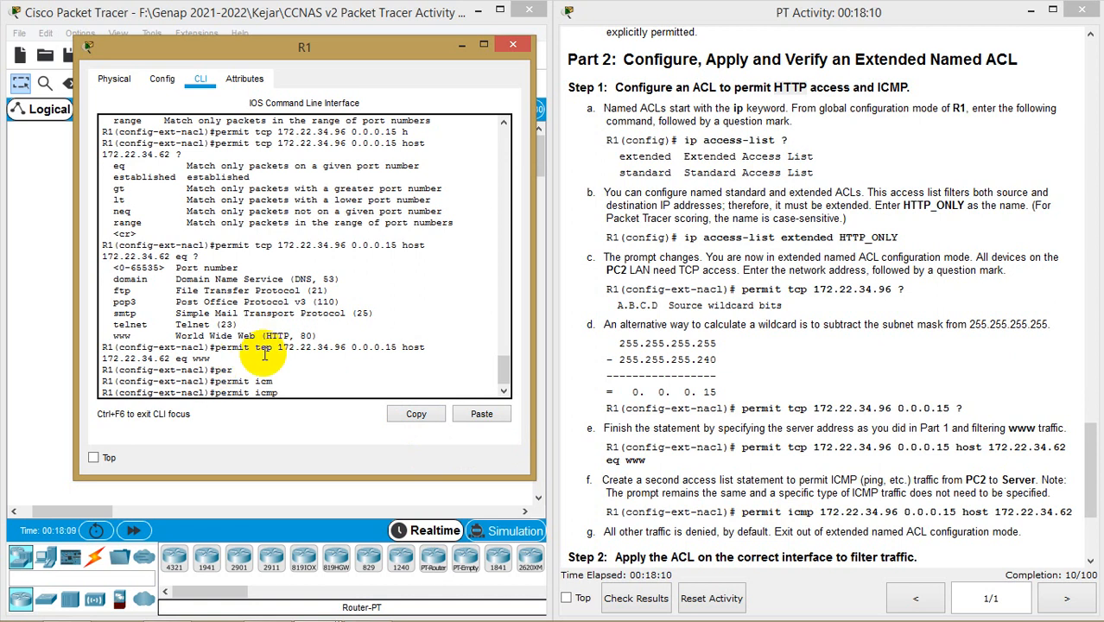
left_click_drag(277, 346, 171, 357)
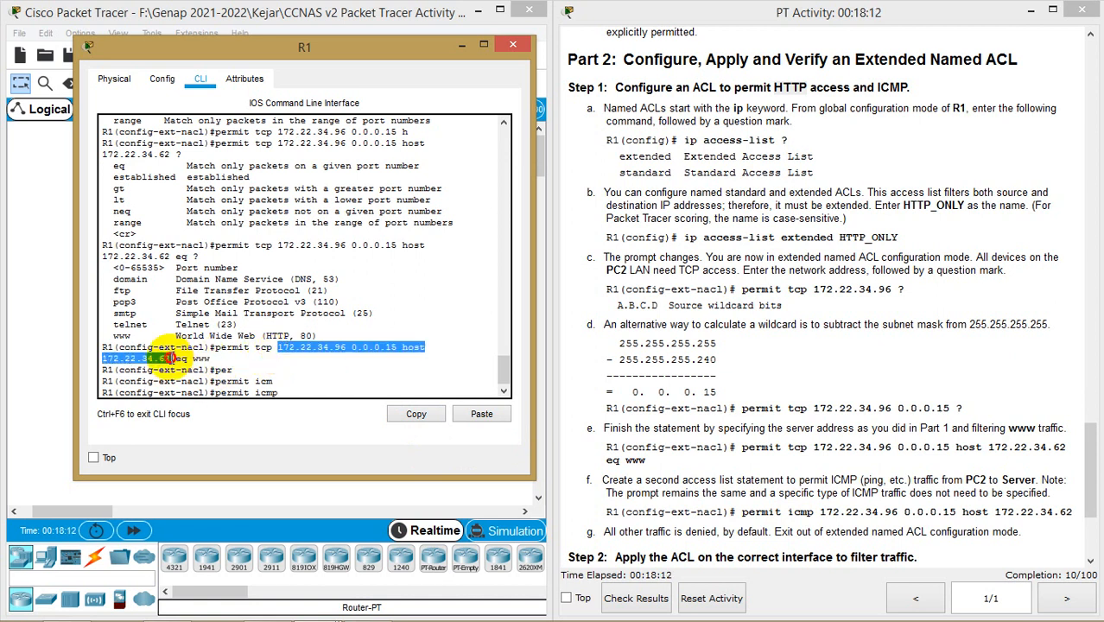
left_click(277, 347)
left_click_drag(277, 347, 170, 363)
right_click(167, 357)
left_click(205, 367)
Paste the addresses to enter permit icmp 172.22.34.96 0.0.0.15 host 172.22.34.62
left_click(289, 390)
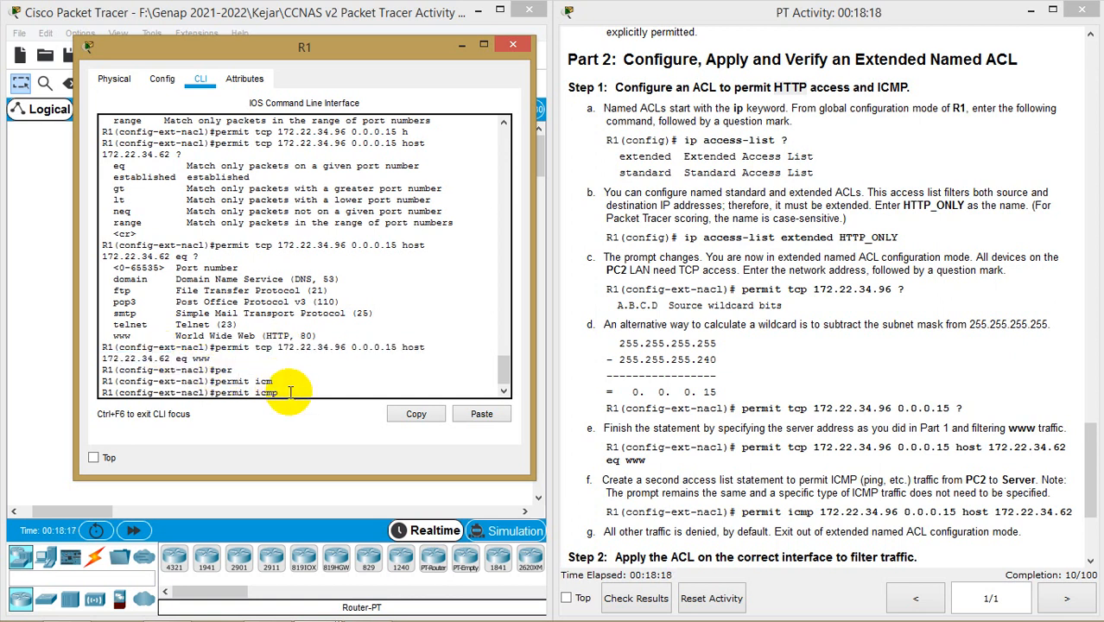
right_click(290, 393)
left_click(327, 421)
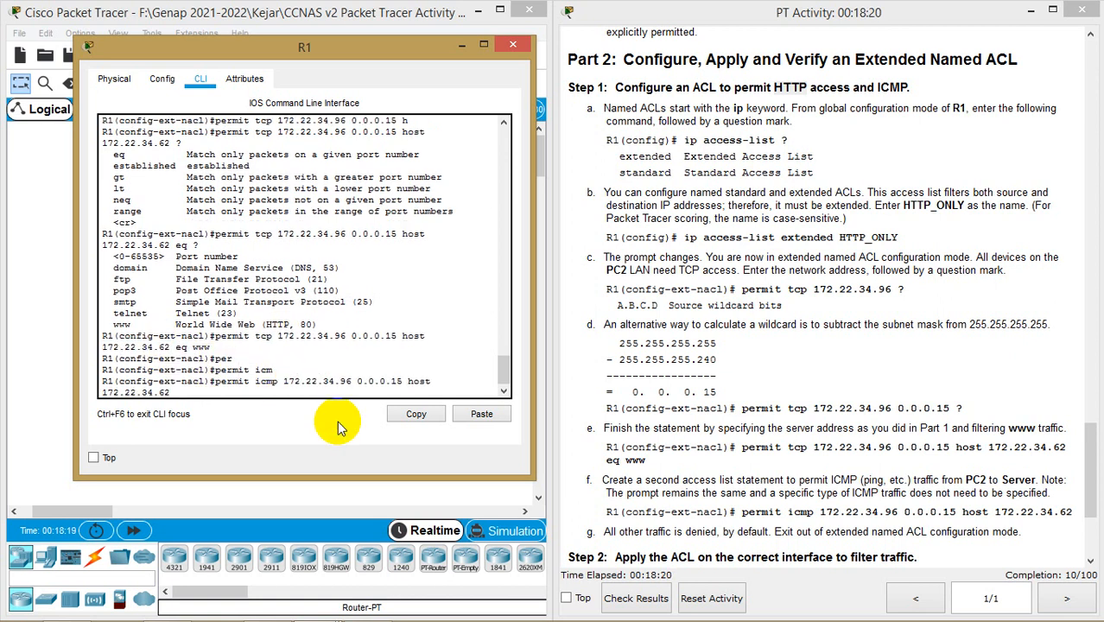
key("Return")
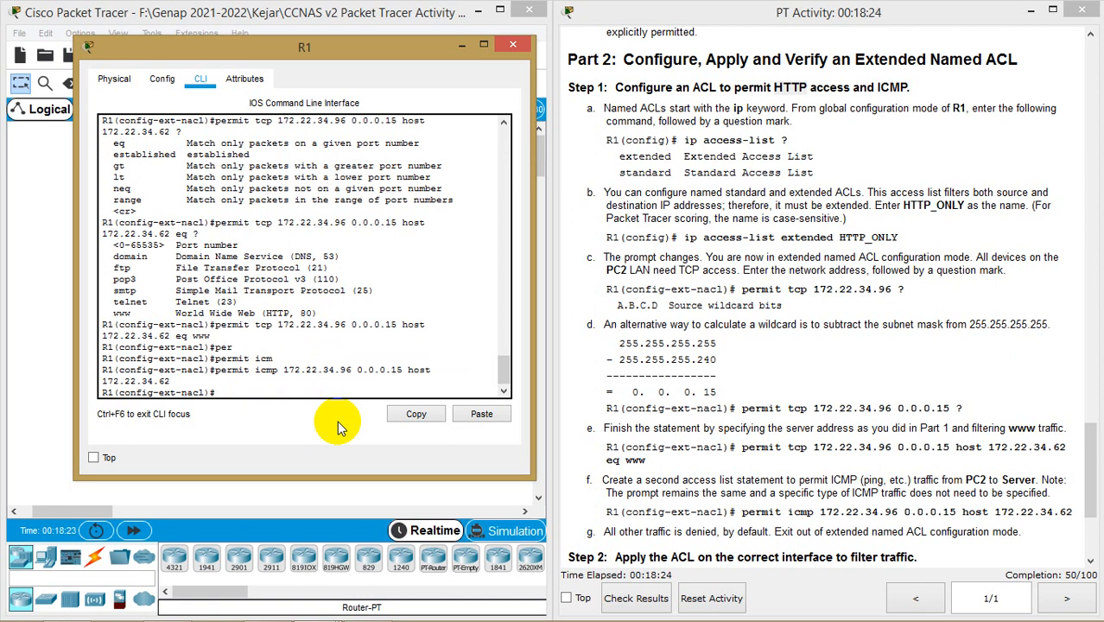
scroll(688, 361, "down", 5)
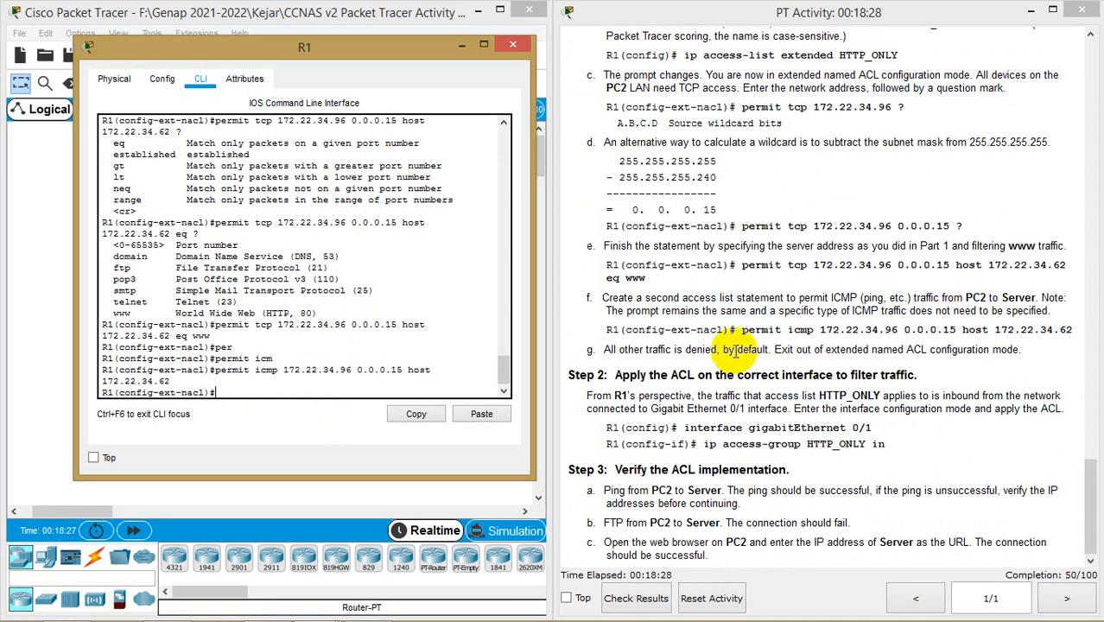
left_click_drag(409, 55, 913, 74)
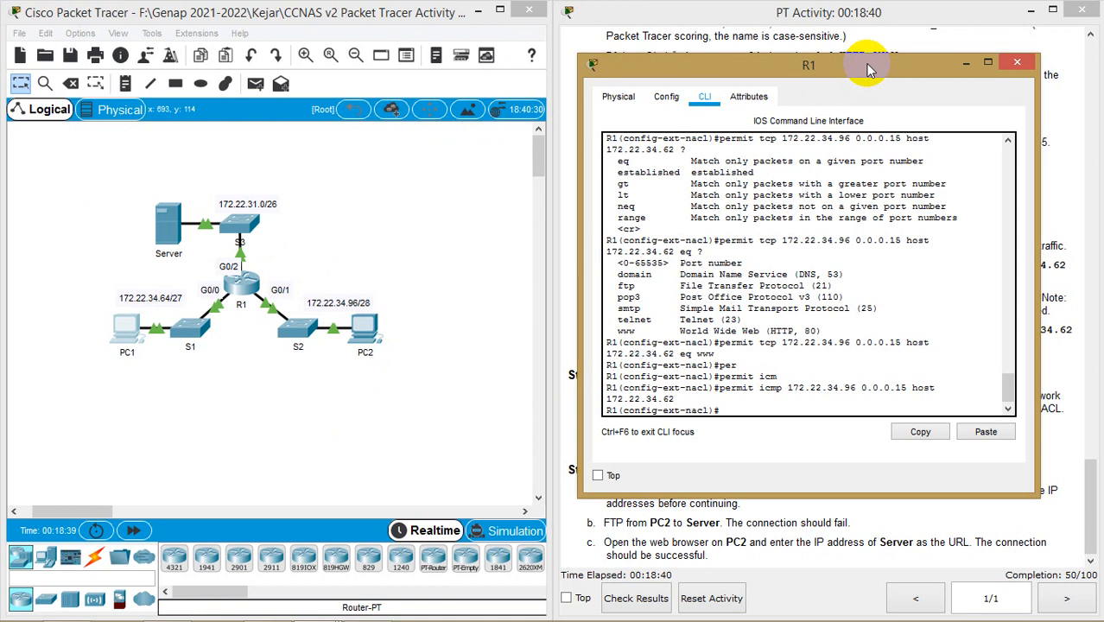
Leave ACL configuration mode and enter configuration for interface g0/1 on R1
left_click_drag(864, 63, 366, 71)
type("e")
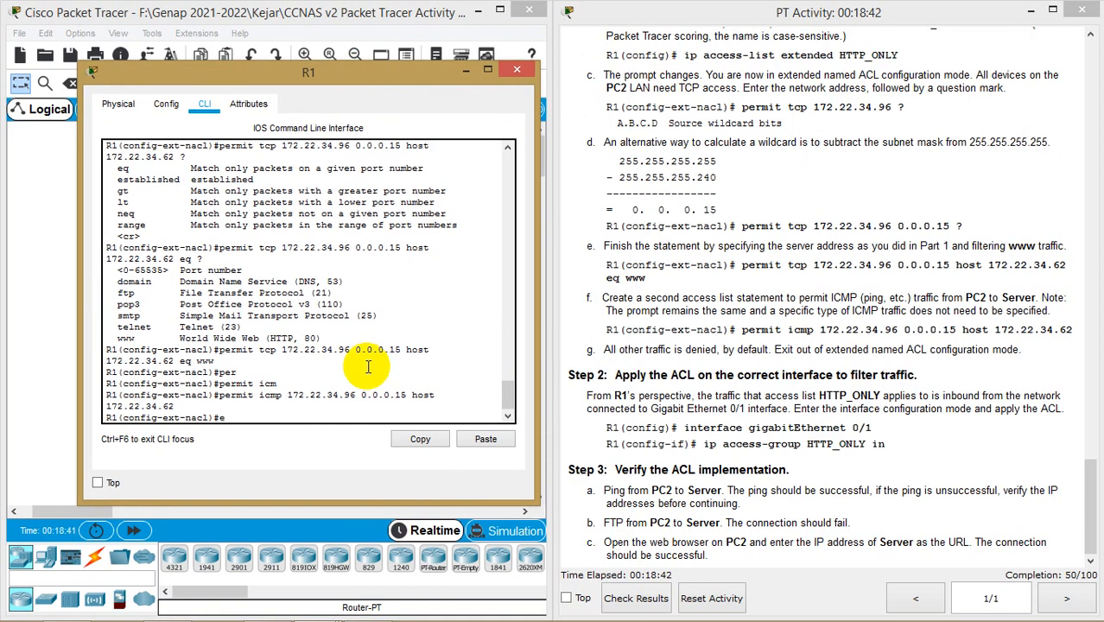
type("xit")
key("Return")
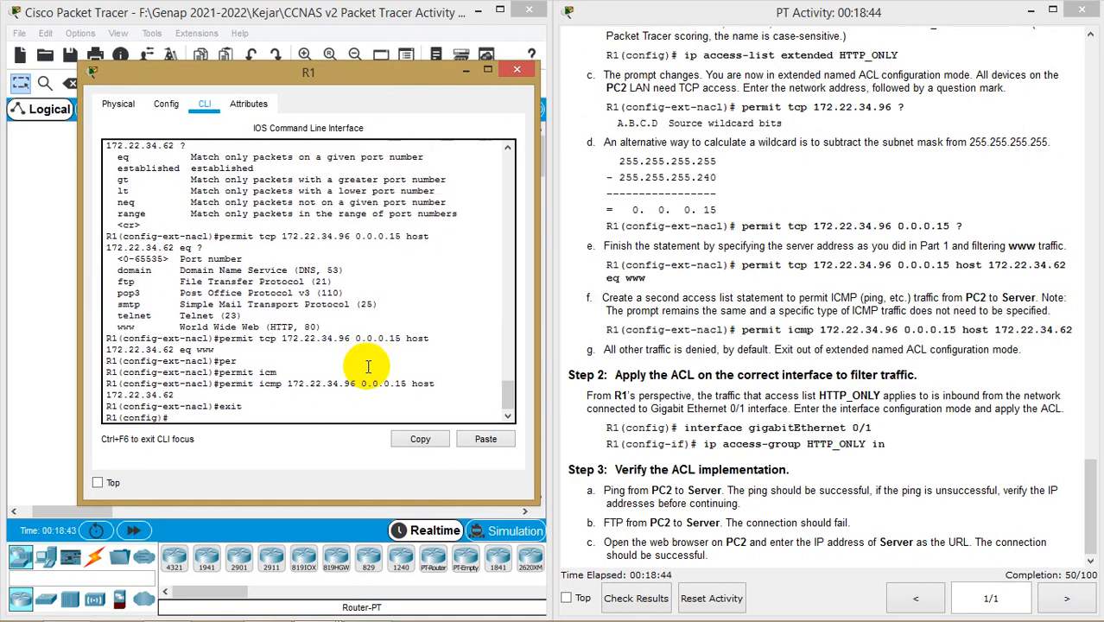
type("in")
key("Tab")
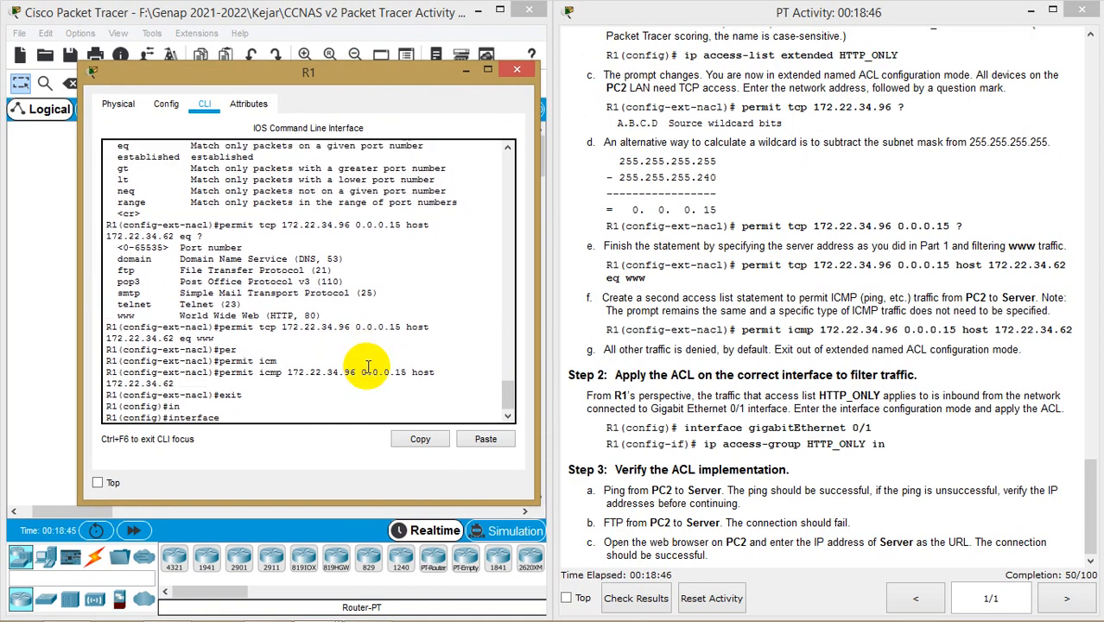
type("g0/1")
key("Return")
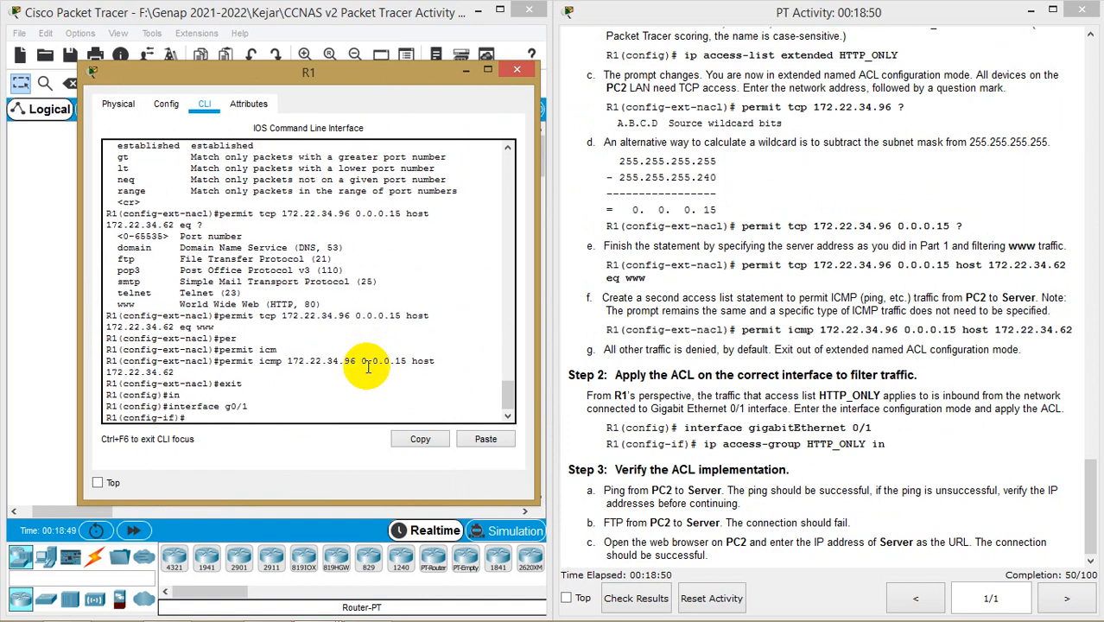
Apply the list with 'ip access-group HTTP_ONLY in' on g0/1
type("ip a")
key("Tab")
type("c")
key("Tab")
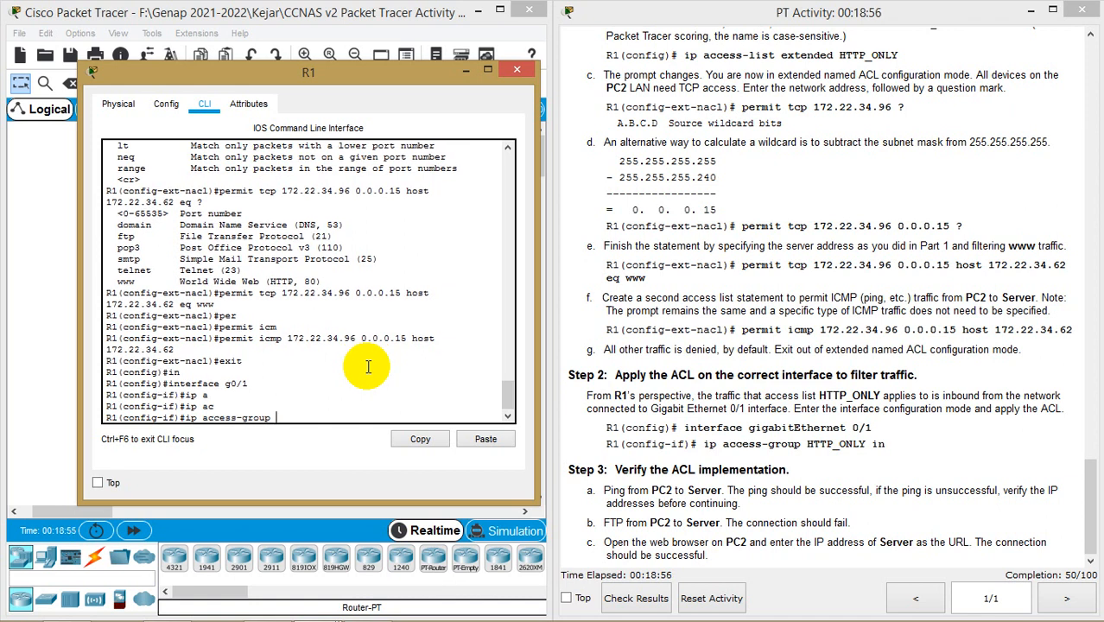
type("HTTP_ONLY in")
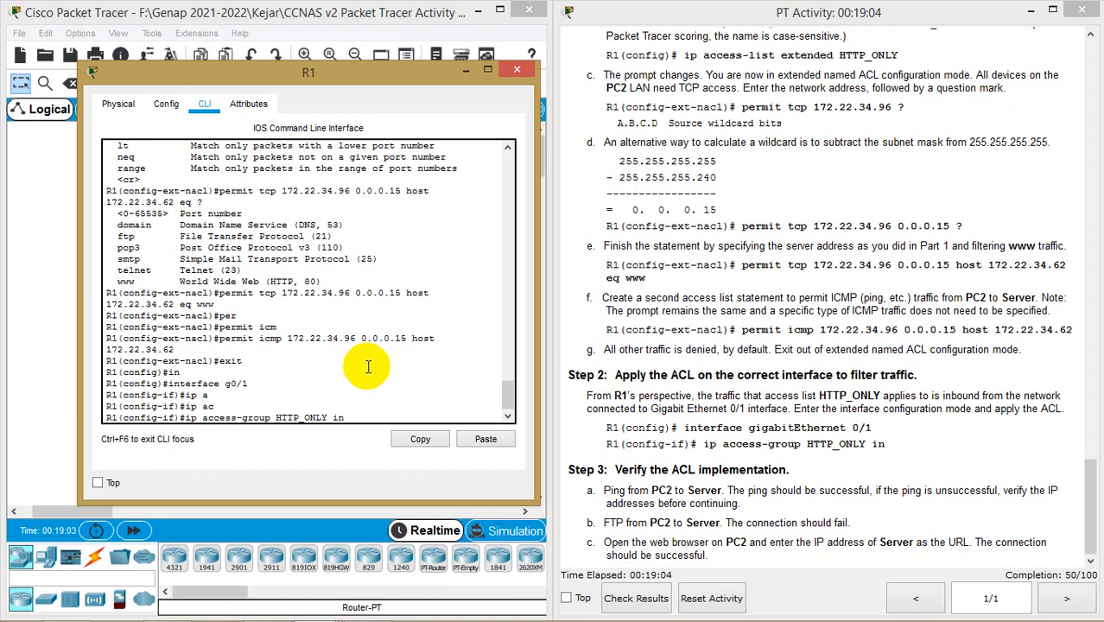
key("Return")
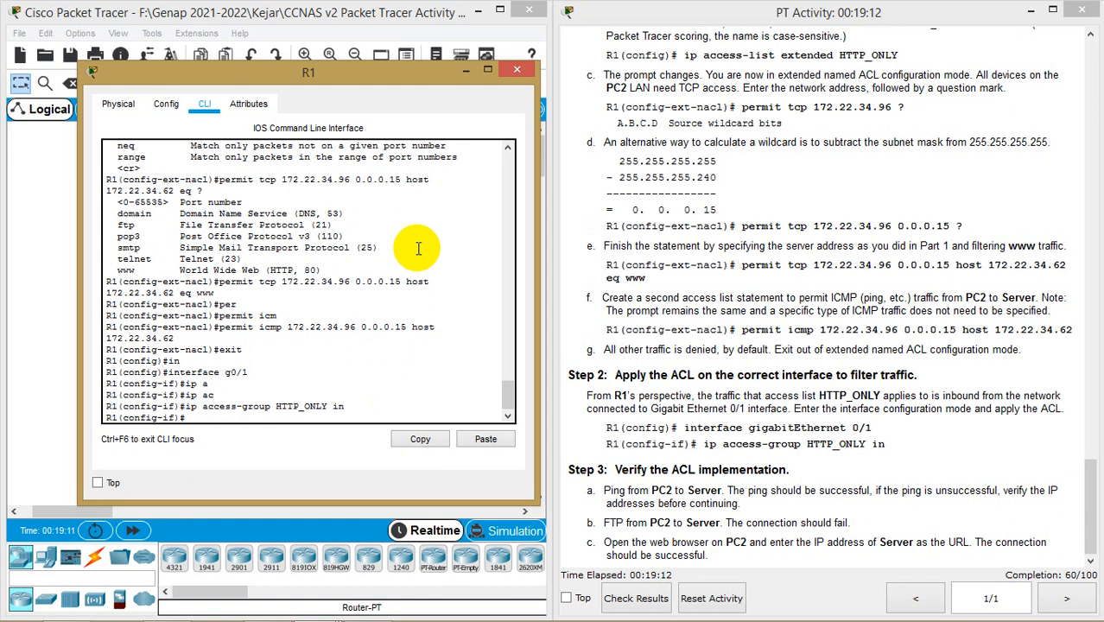
scroll(405, 249, "up", 8)
scroll(404, 249, "down", 8)
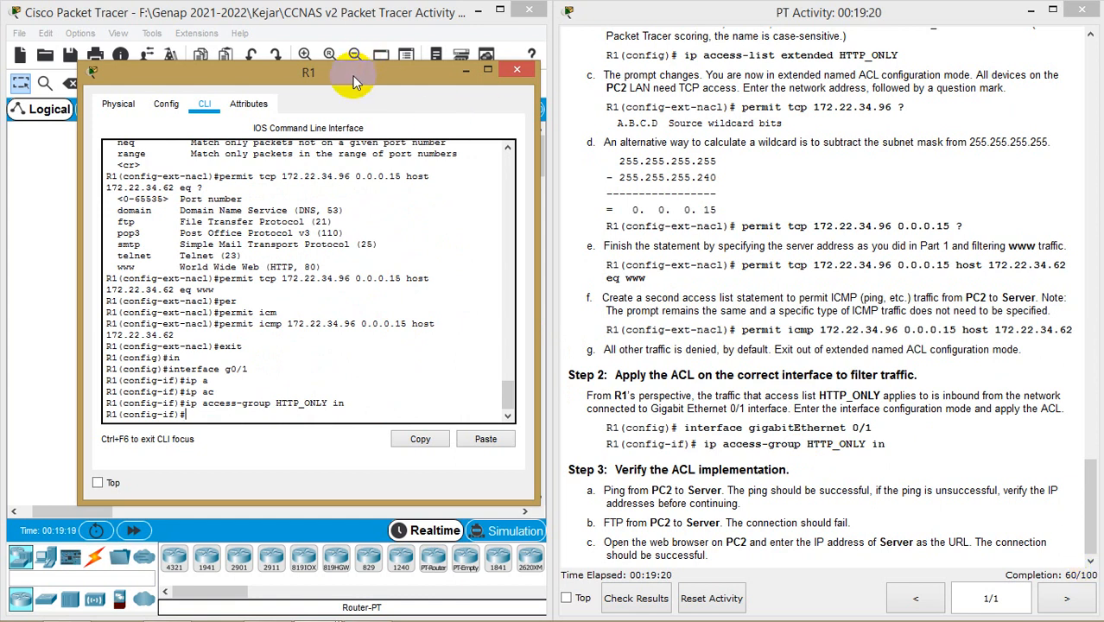
left_click_drag(352, 73, 856, 46)
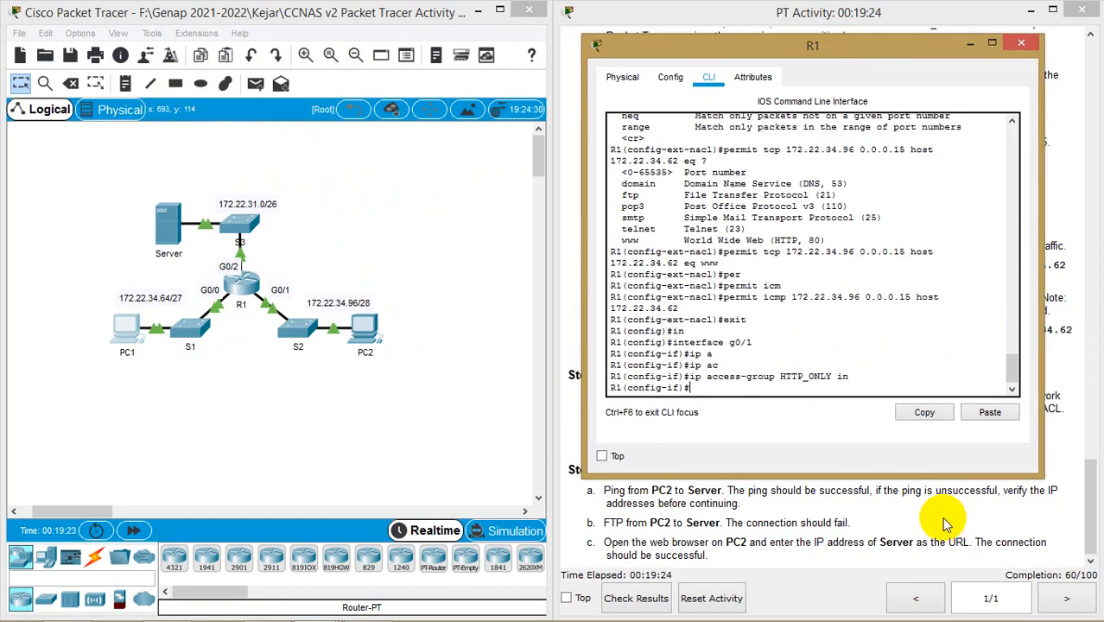
Open PC2's device window, narrow it, move it left, and show its Desktop applications
left_click(899, 508)
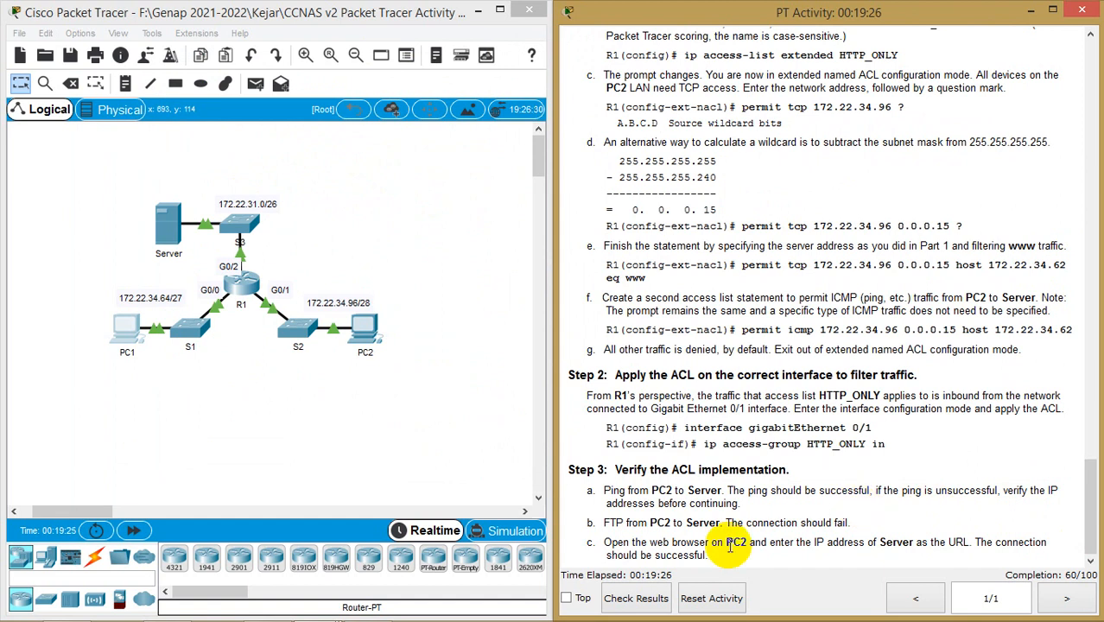
left_click(656, 495)
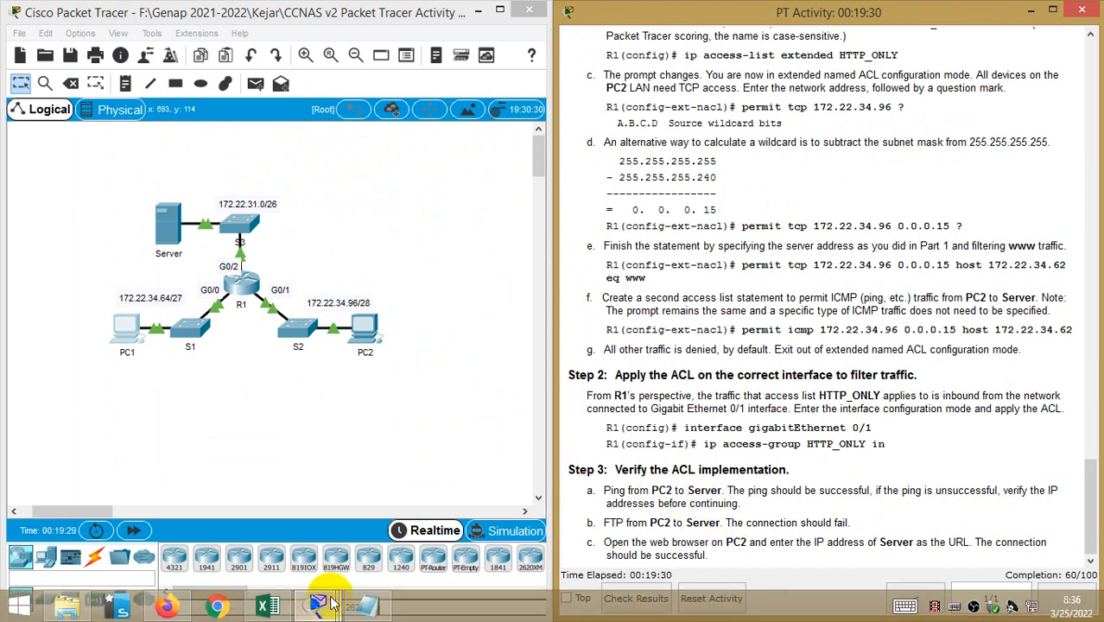
left_click(366, 332)
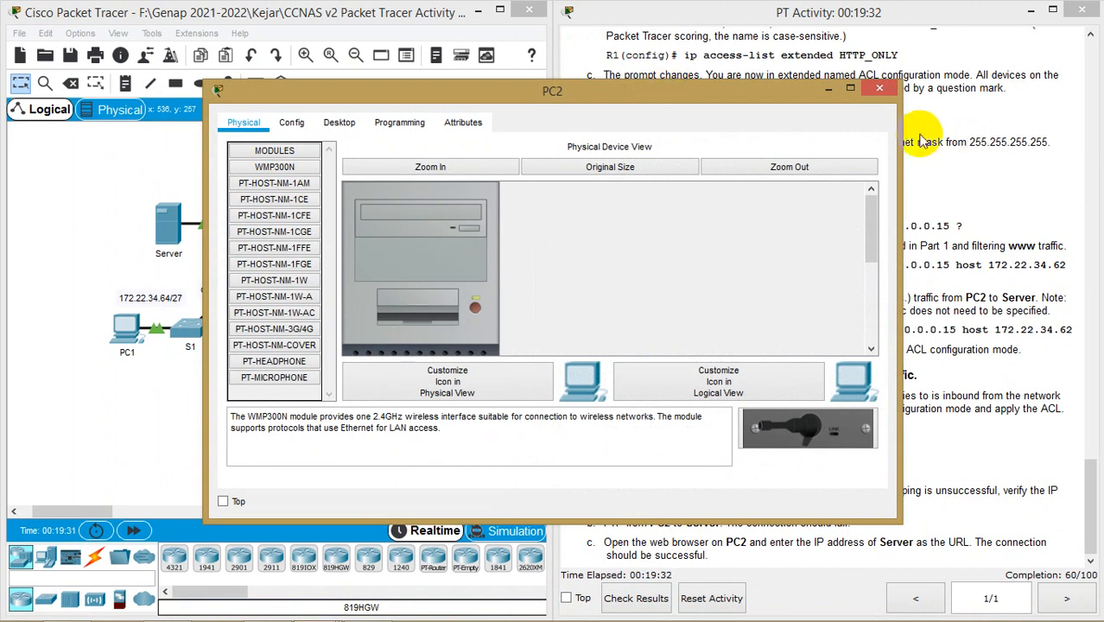
left_click_drag(903, 121, 667, 121)
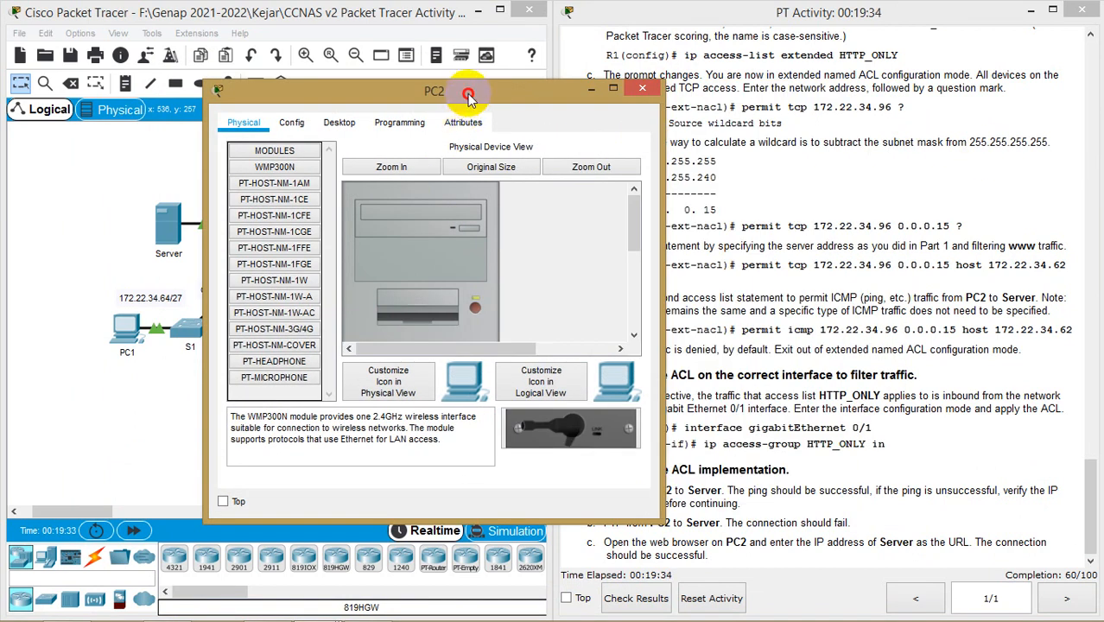
left_click_drag(466, 90, 297, 76)
left_click(231, 76)
left_click(166, 76)
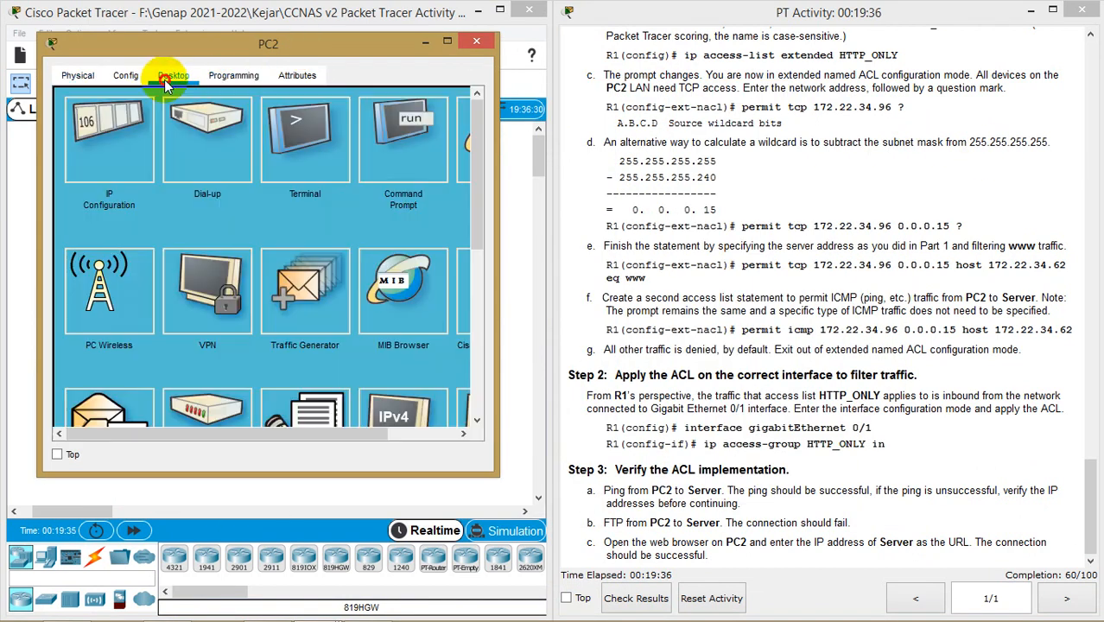
Ping 172.22.34.62 from PC2's Command Prompt, getting four replies with 0% loss
left_click(423, 151)
type("p")
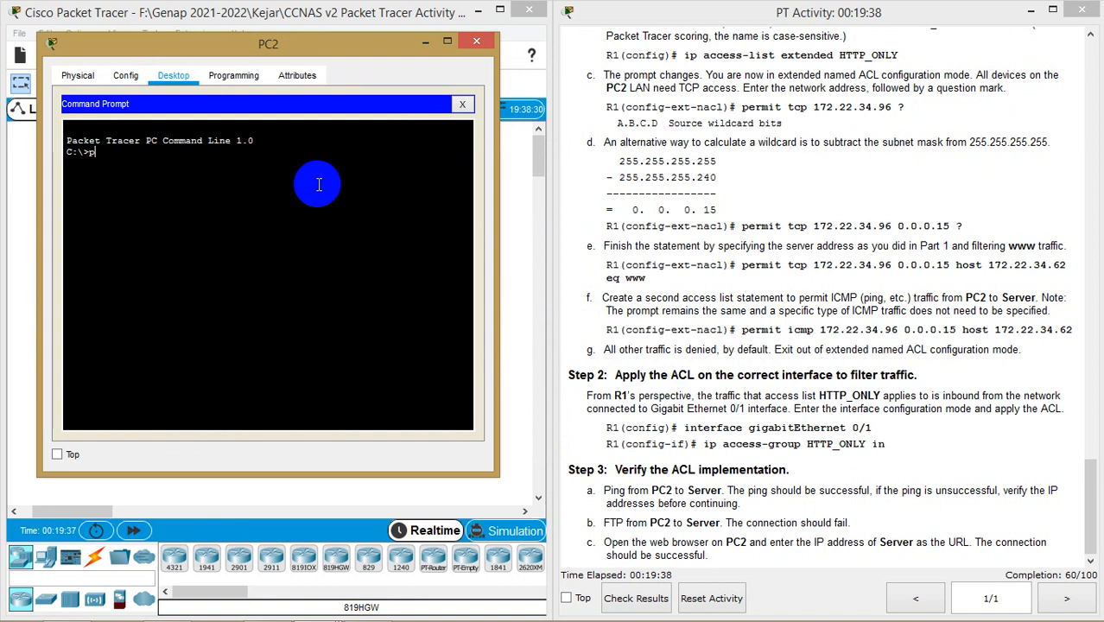
type("ing 172.22.34.62")
key("Return")
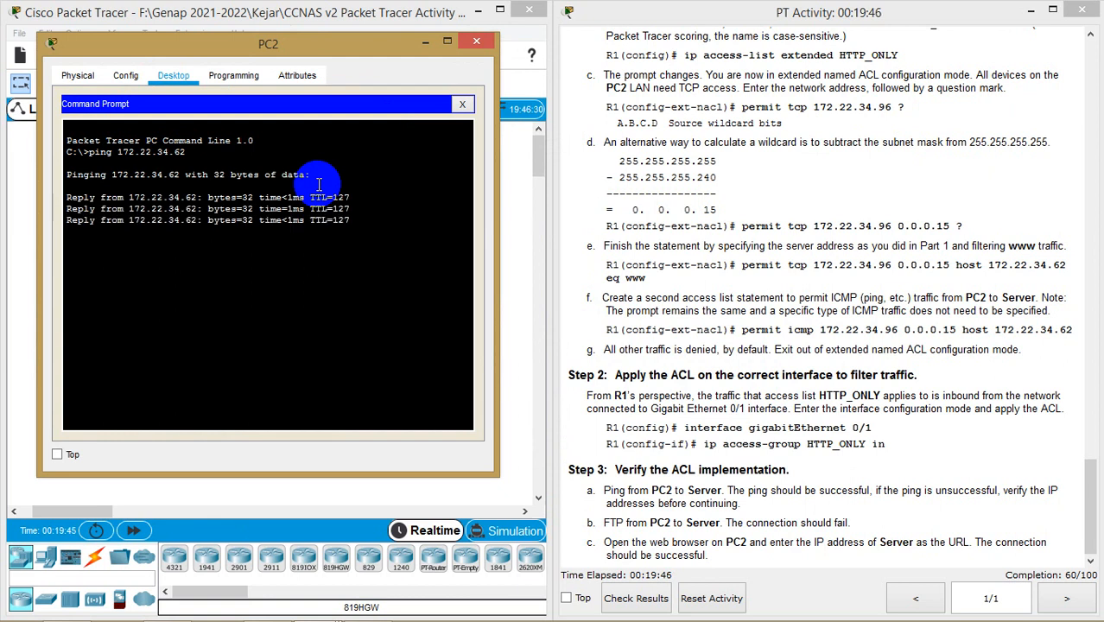
key("Return")
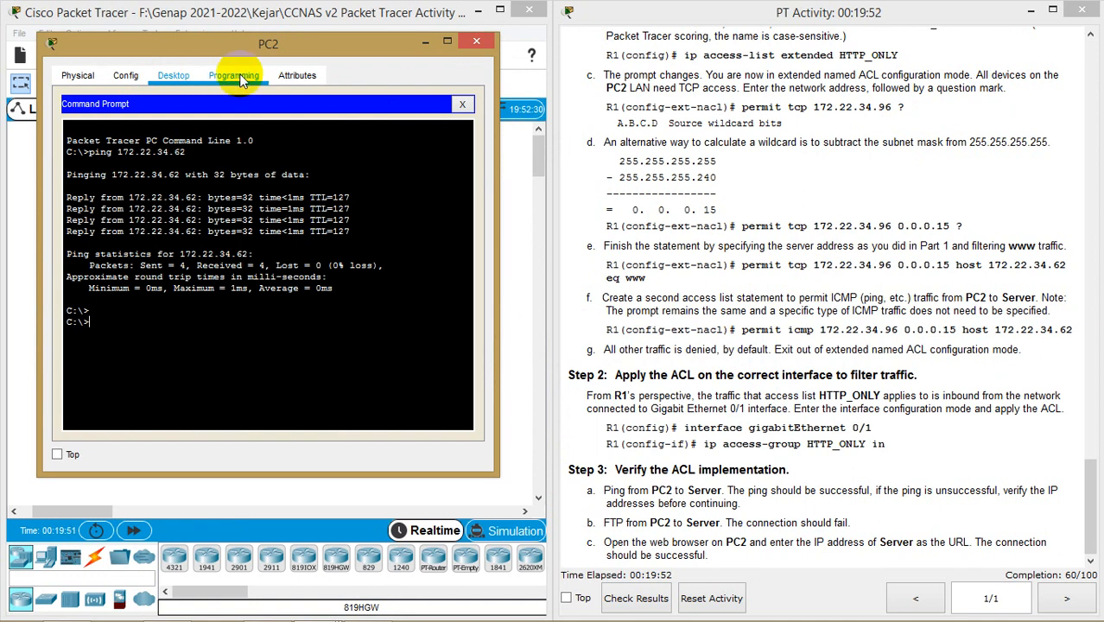
left_click(461, 104)
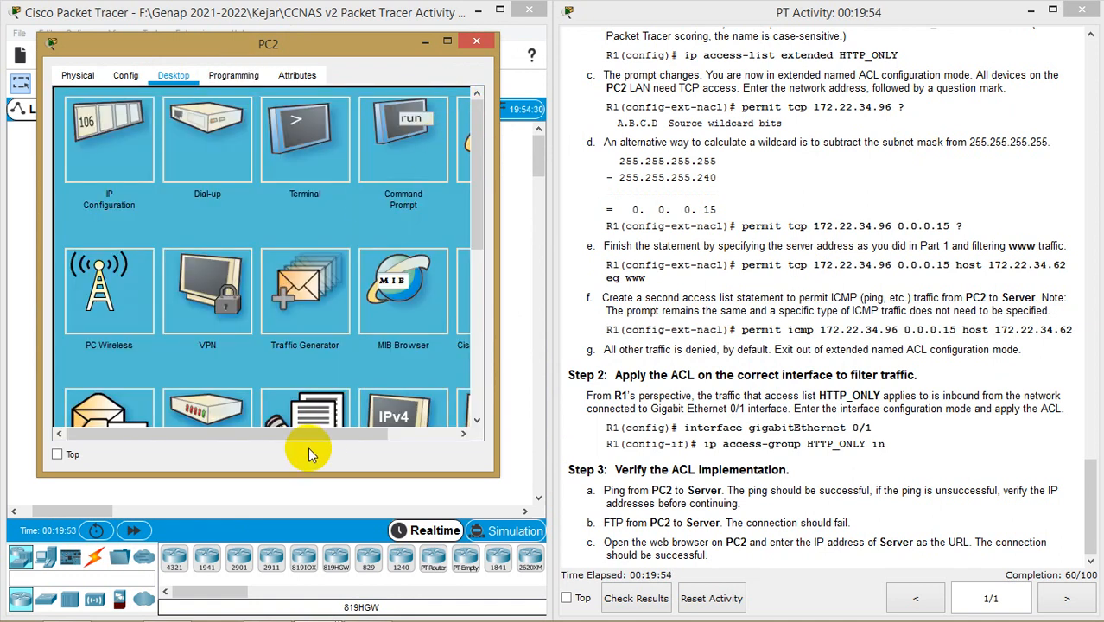
left_click_drag(307, 433, 377, 433)
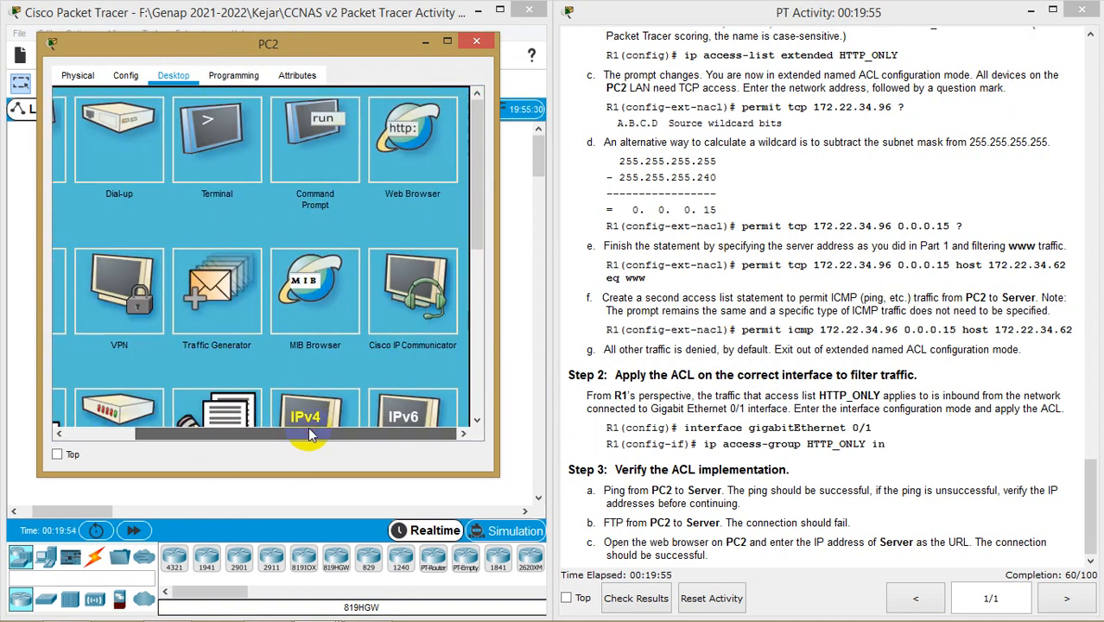
left_click(406, 130)
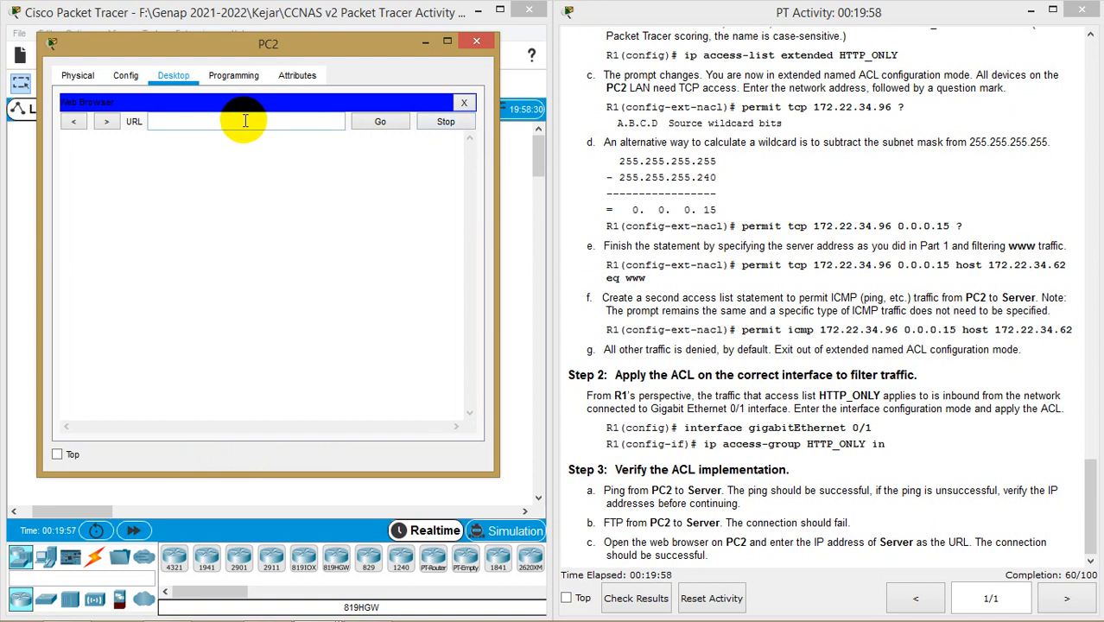
type("172.22.34.6")
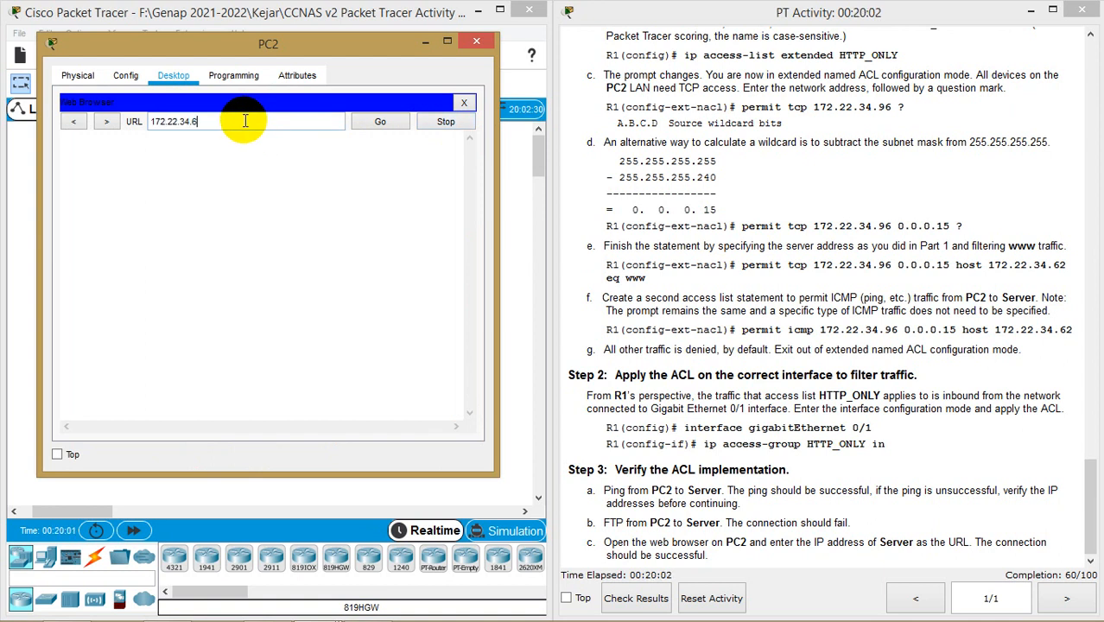
type("2")
key("Return")
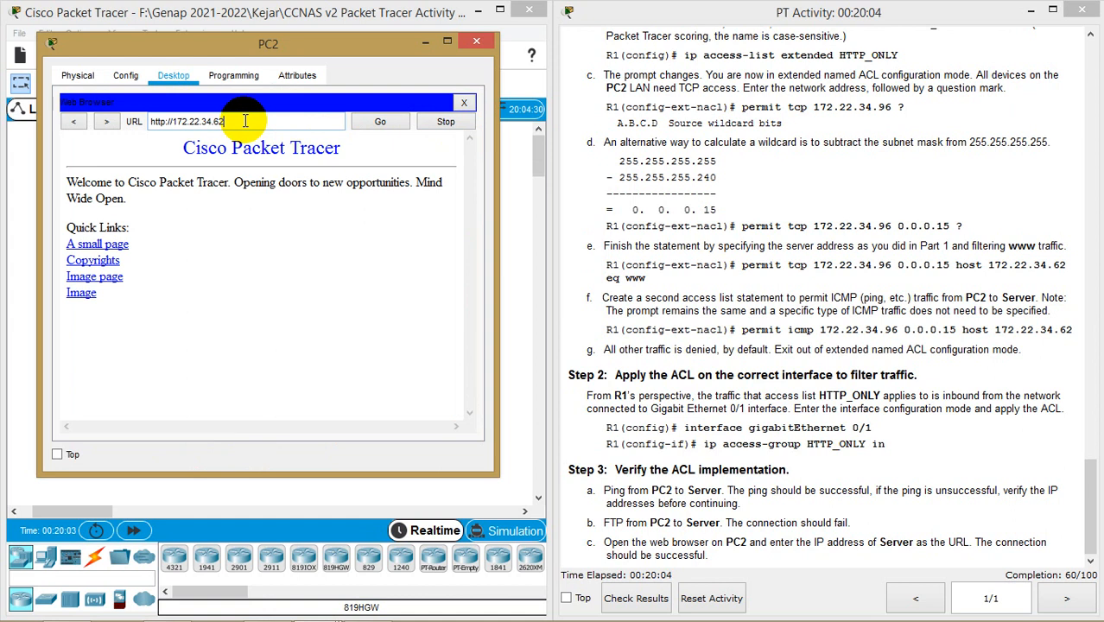
left_click(486, 47)
left_click(69, 340)
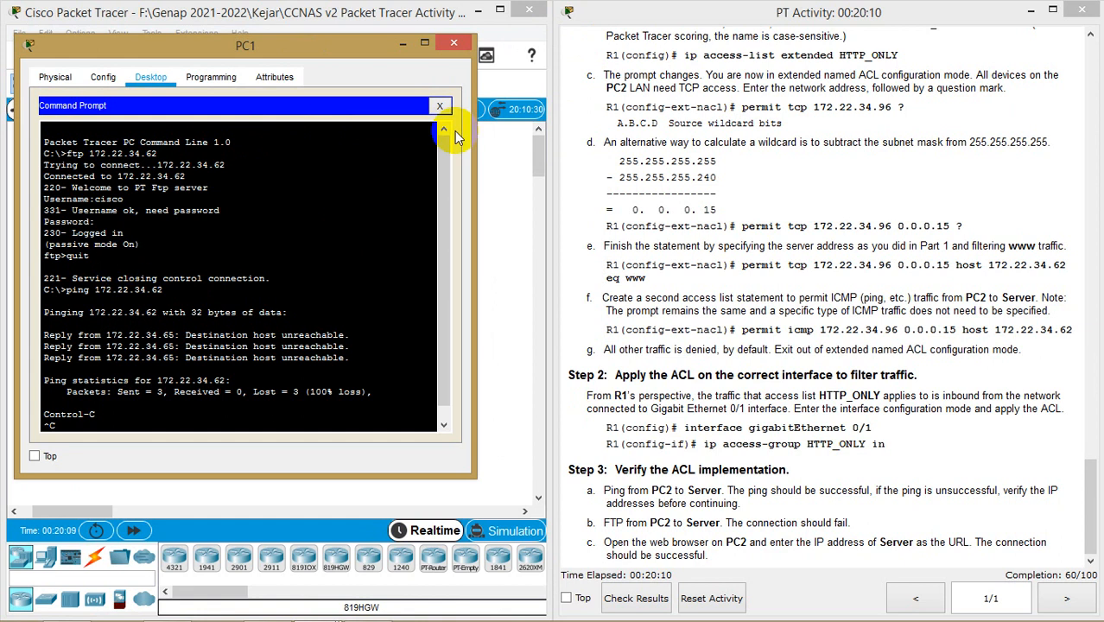
Browse to 172.22.34.62 from PC1, observe the Request Timeout, then check the activity results
left_click(442, 105)
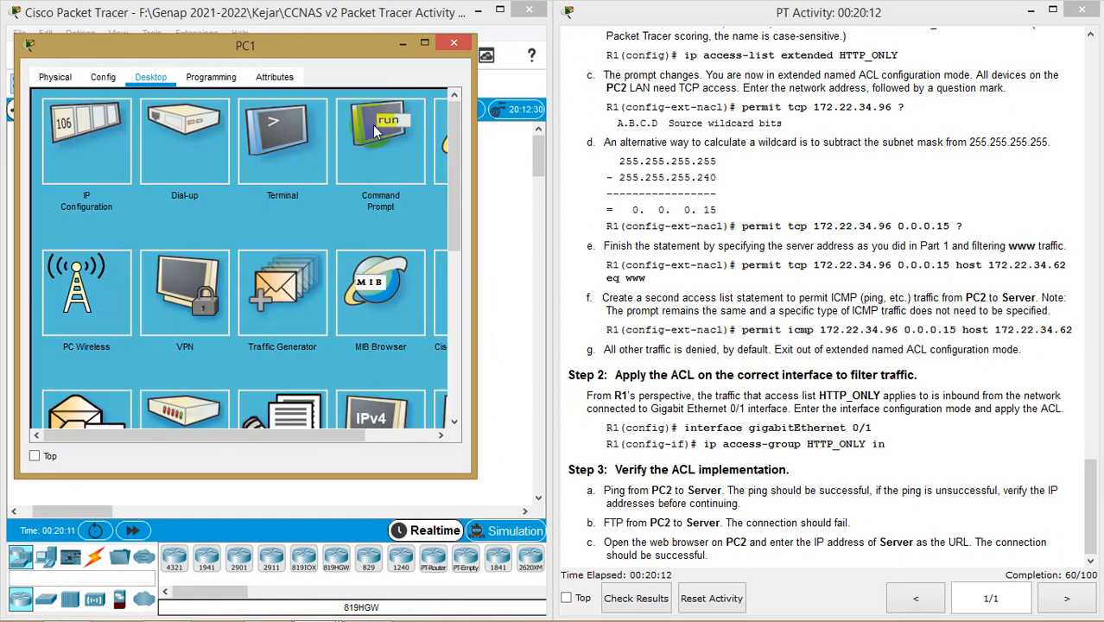
left_click(442, 136)
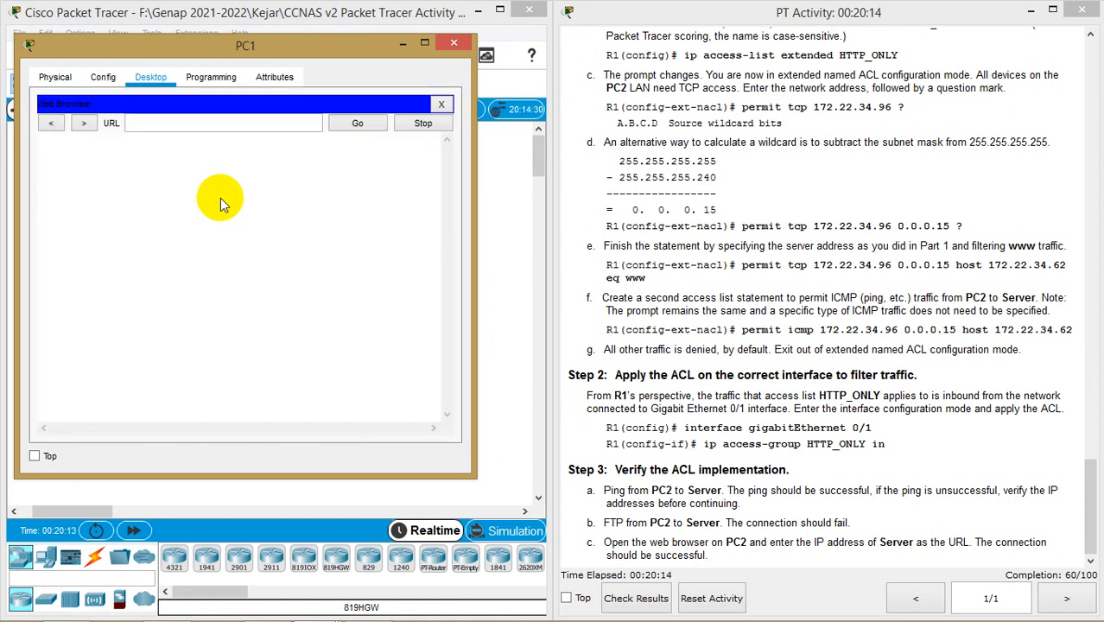
left_click(298, 124)
type("1")
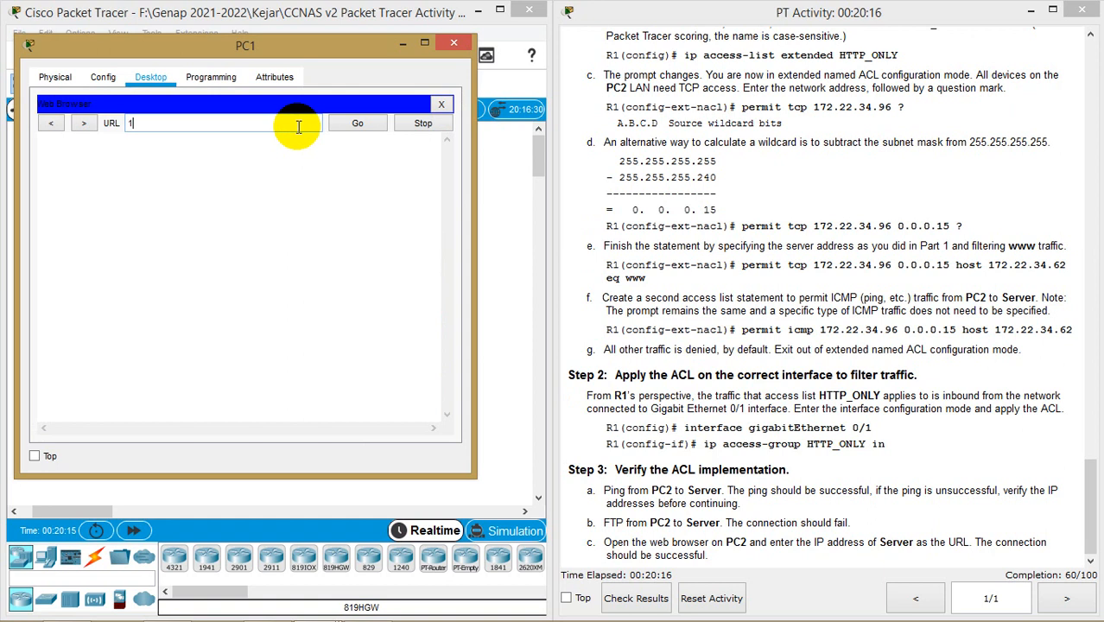
type("72.22.34.62")
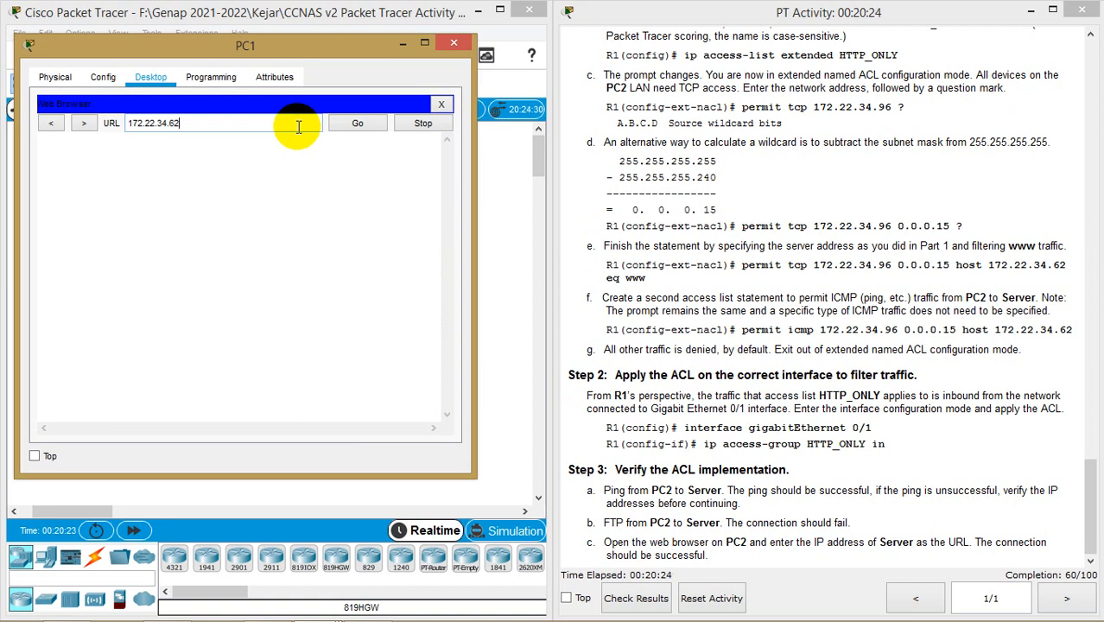
key("Return")
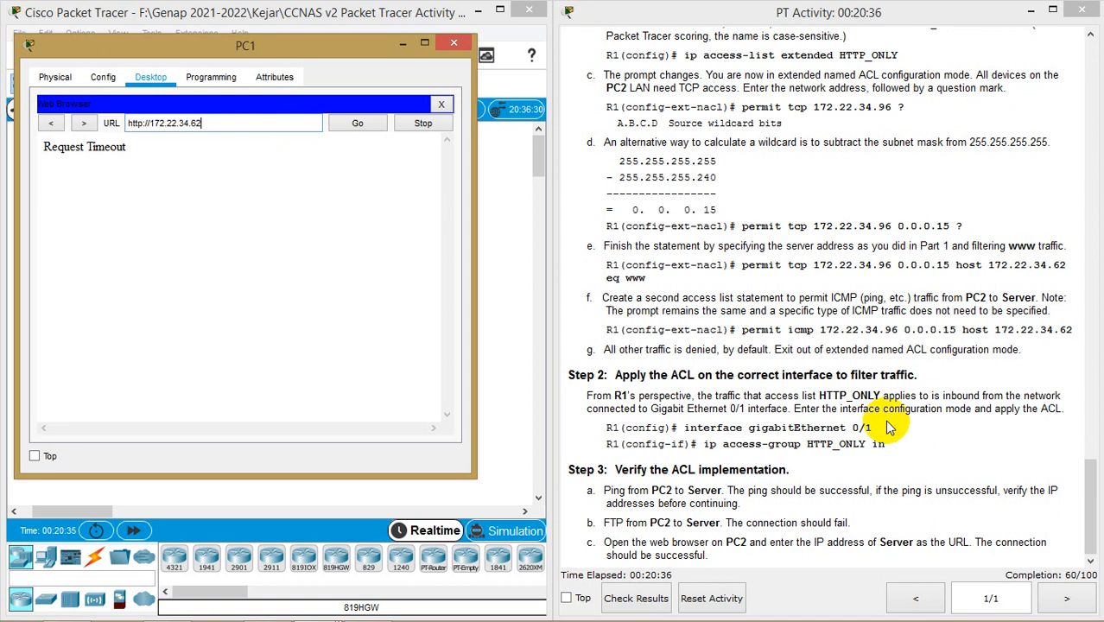
scroll(886, 422, "up", 3)
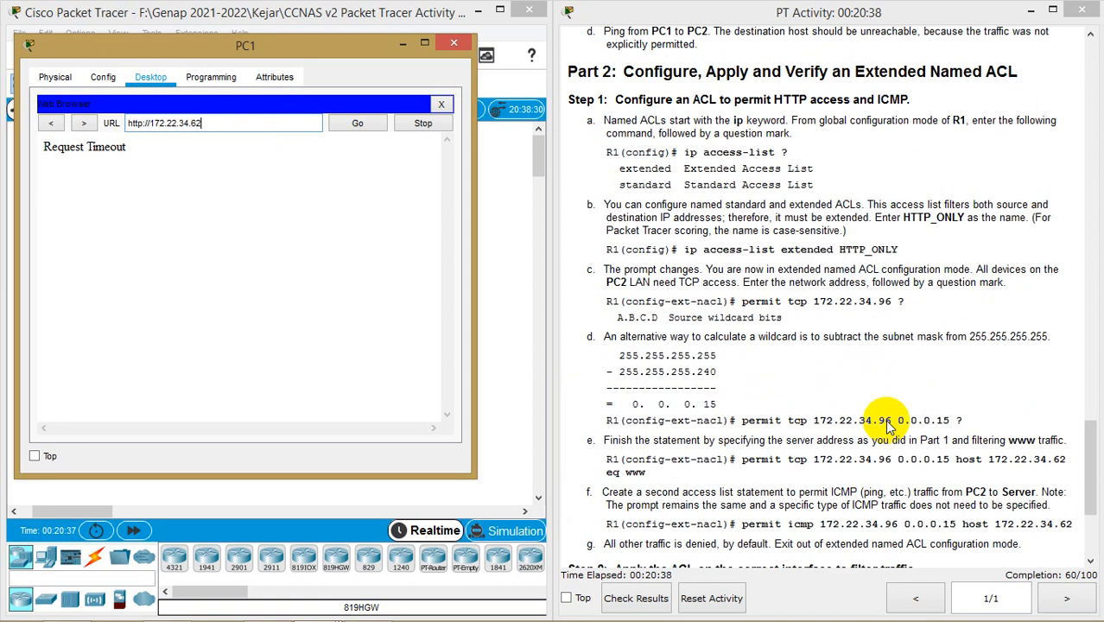
scroll(933, 436, "down", 3)
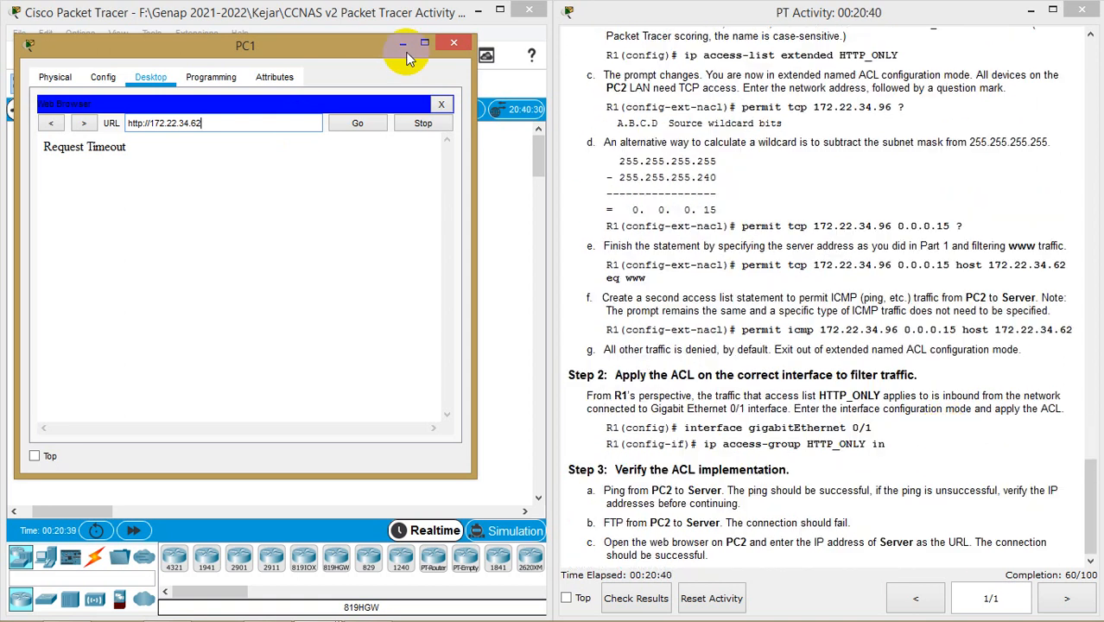
left_click(453, 43)
left_click(650, 600)
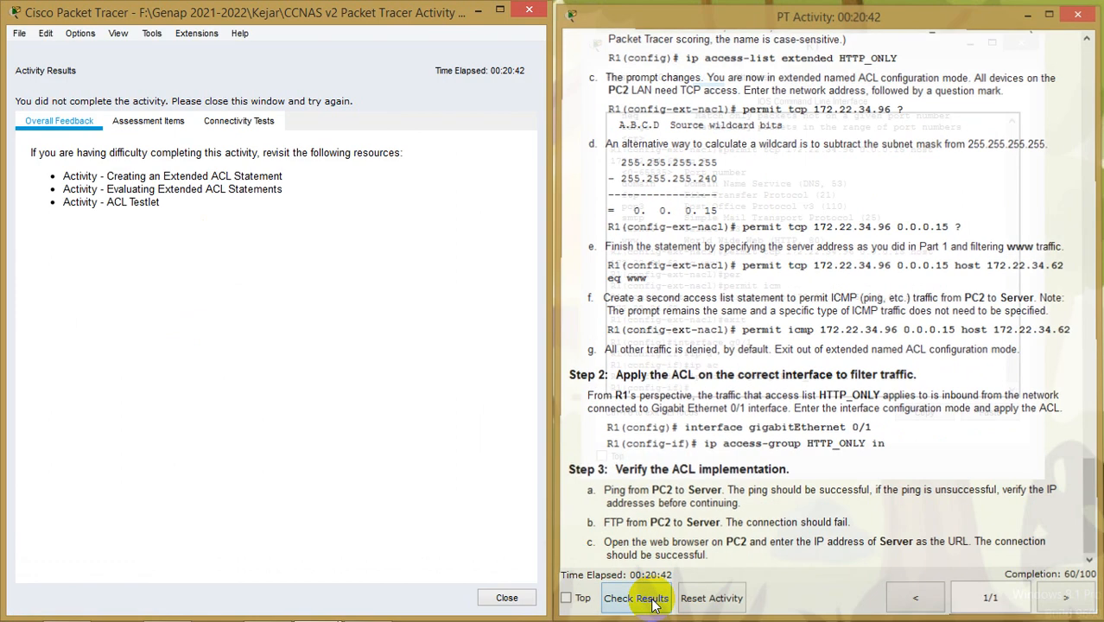
Inspect the Assessment Items showing ACL 100 incorrect at 60/100, then close the results
left_click(146, 125)
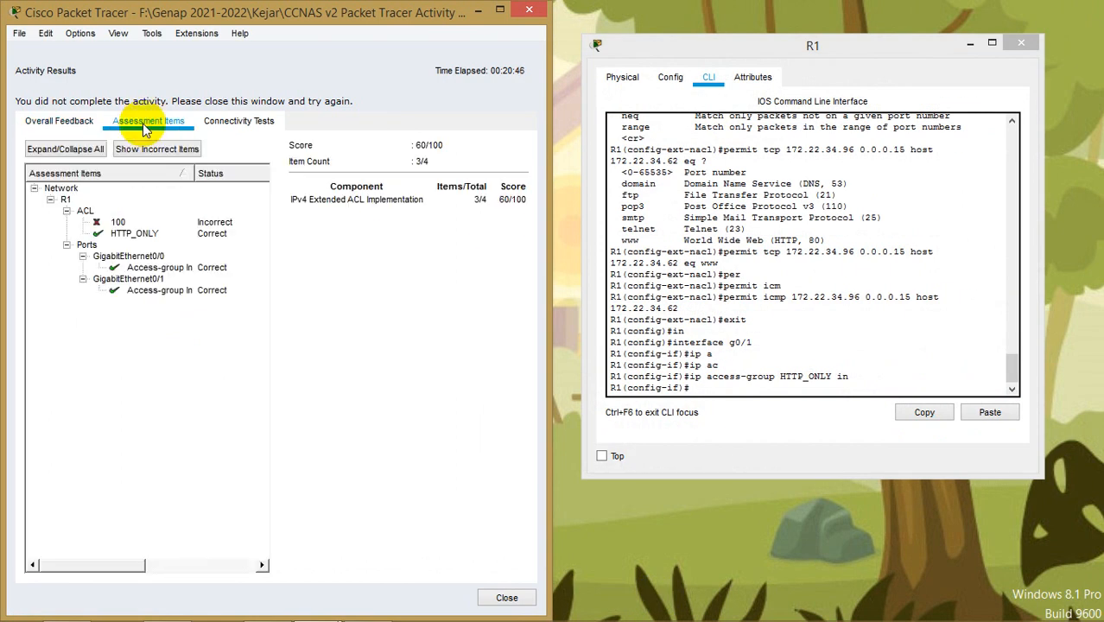
left_click(95, 224)
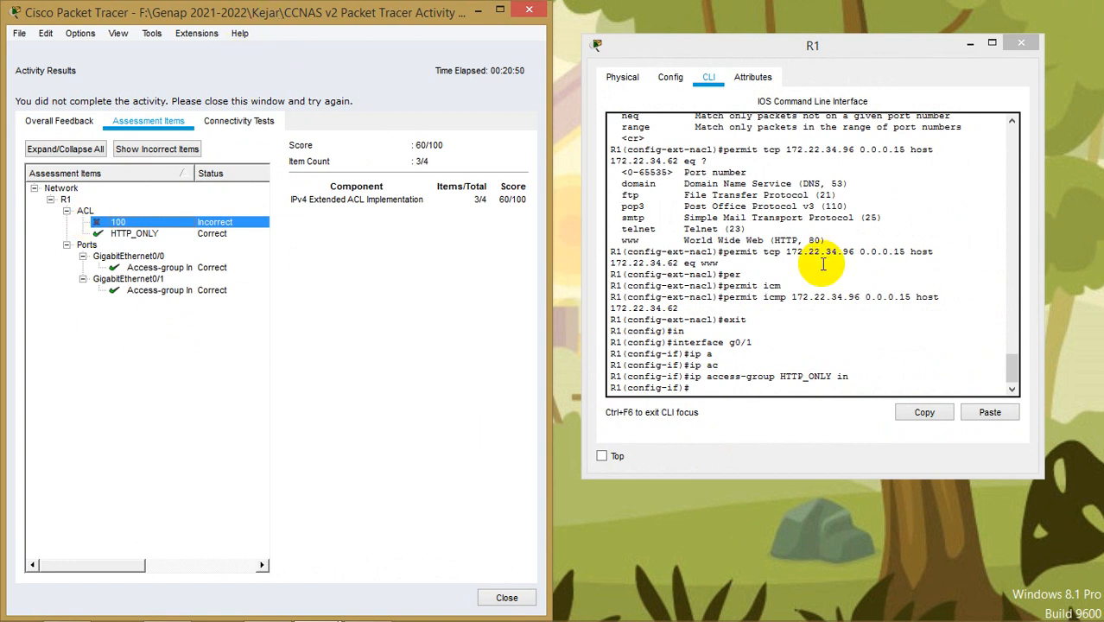
scroll(832, 267, "up", 4)
scroll(832, 270, "up", 10)
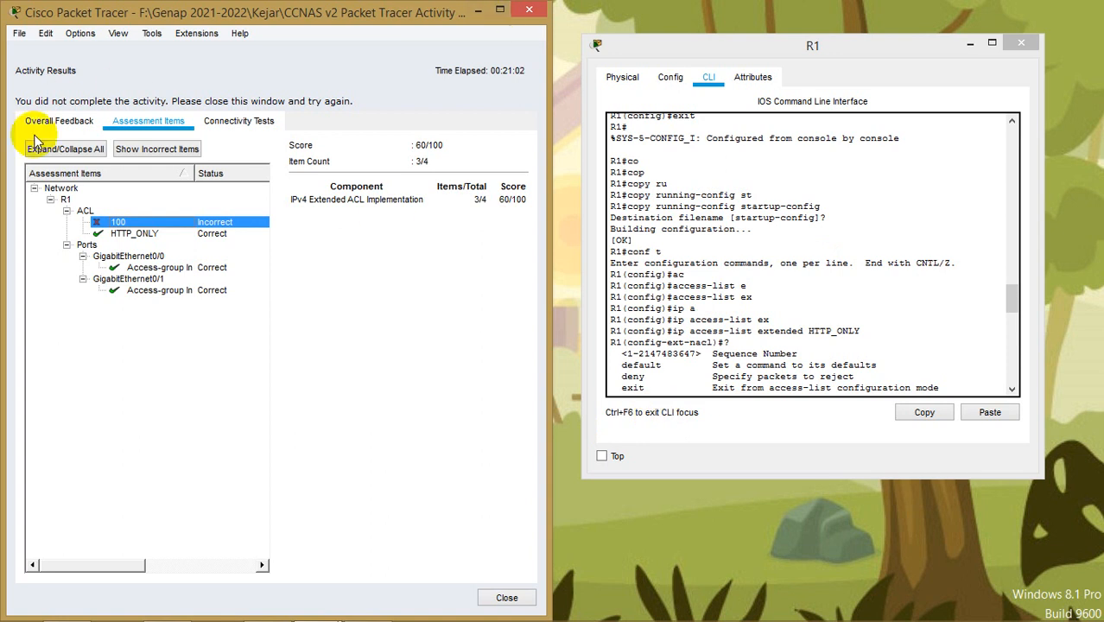
left_click(505, 597)
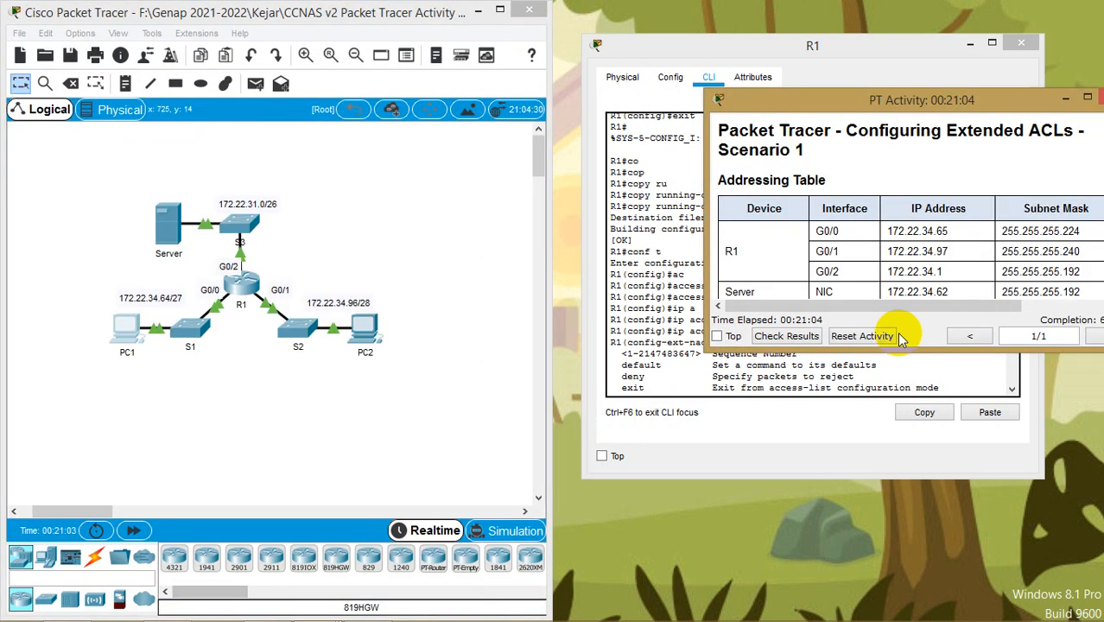
Enlarge the activity instructions and scroll down to step j
double_click(981, 108)
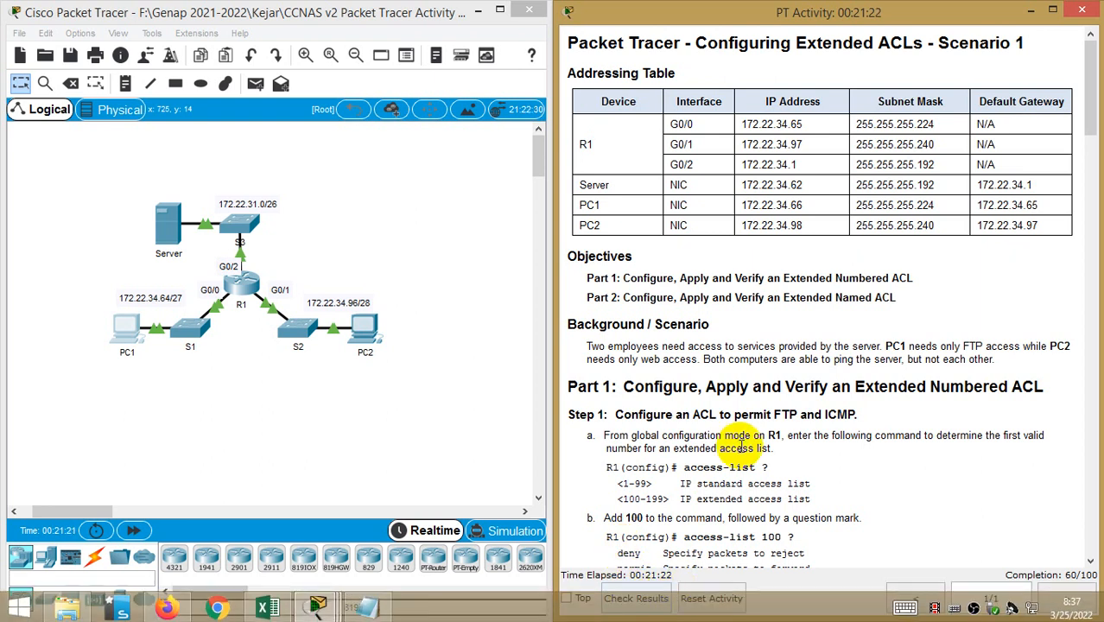
scroll(740, 436, "down", 3)
scroll(794, 333, "down", 3)
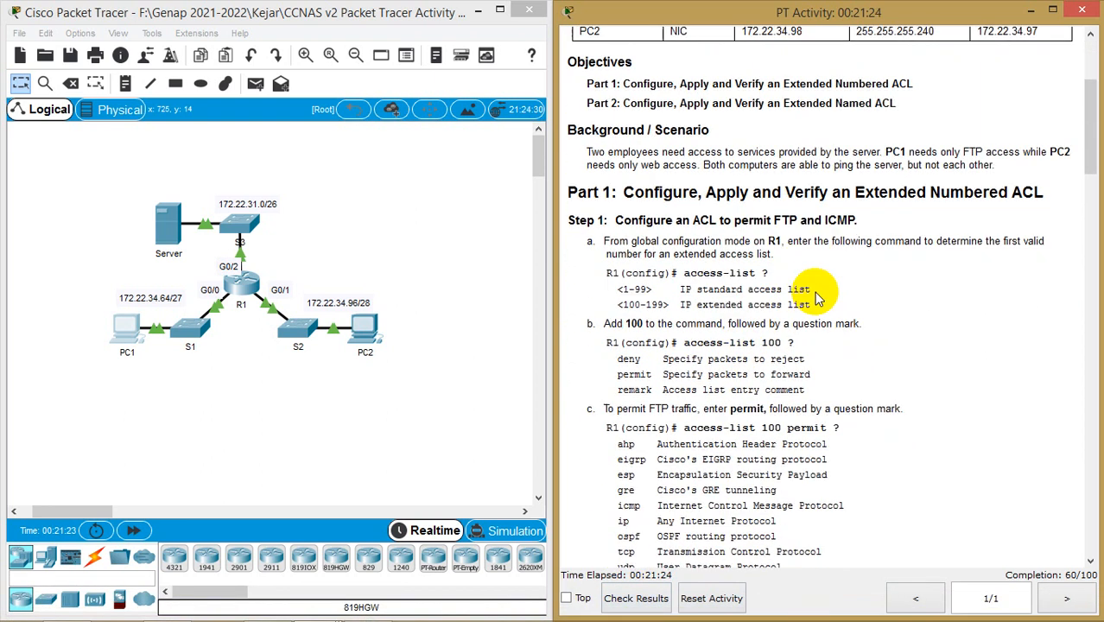
left_click_drag(825, 219, 858, 220)
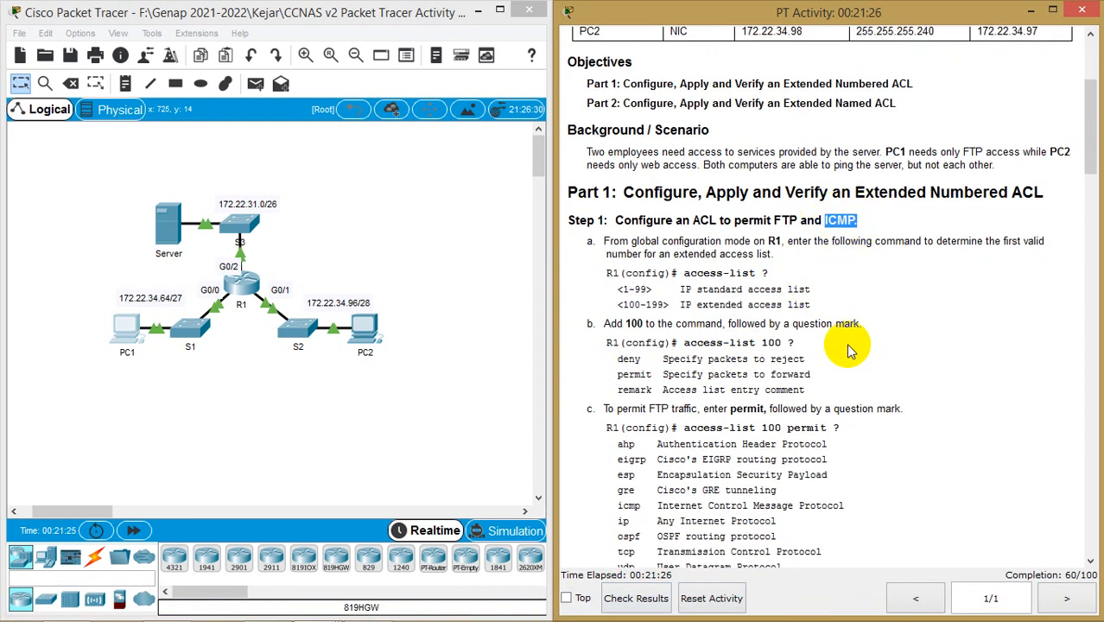
scroll(847, 367, "down", 4)
scroll(846, 367, "down", 6)
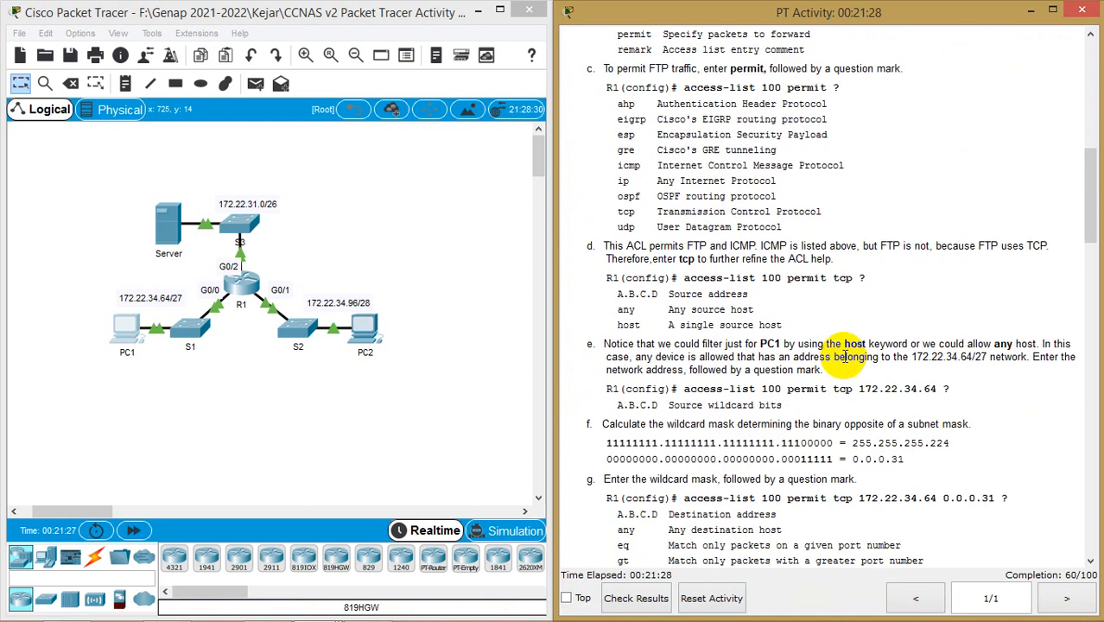
scroll(839, 369, "down", 3)
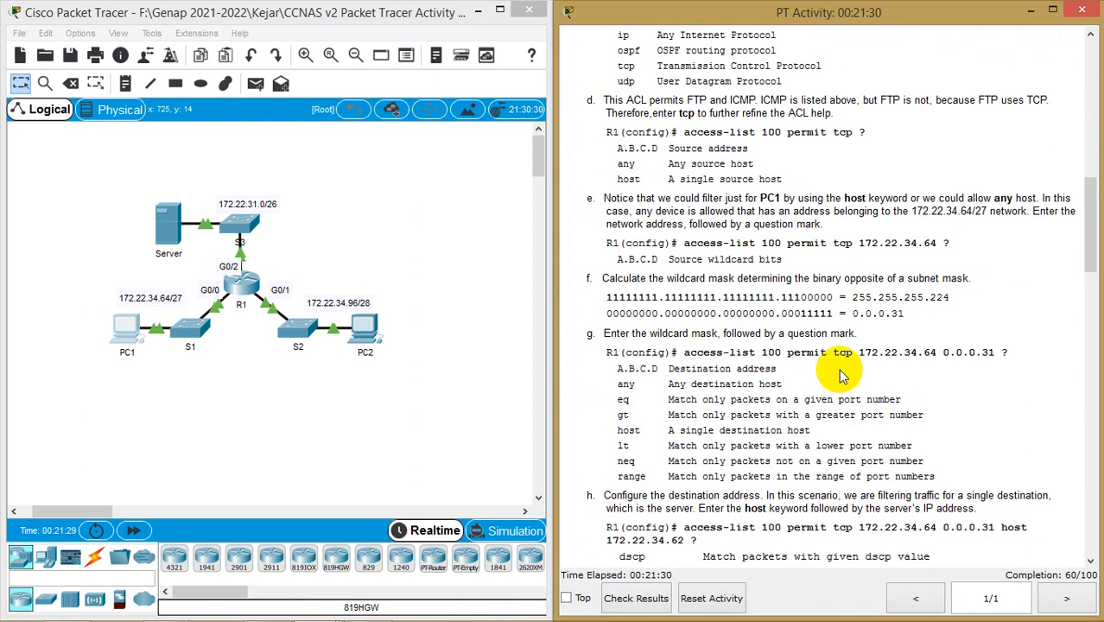
scroll(842, 375, "down", 5)
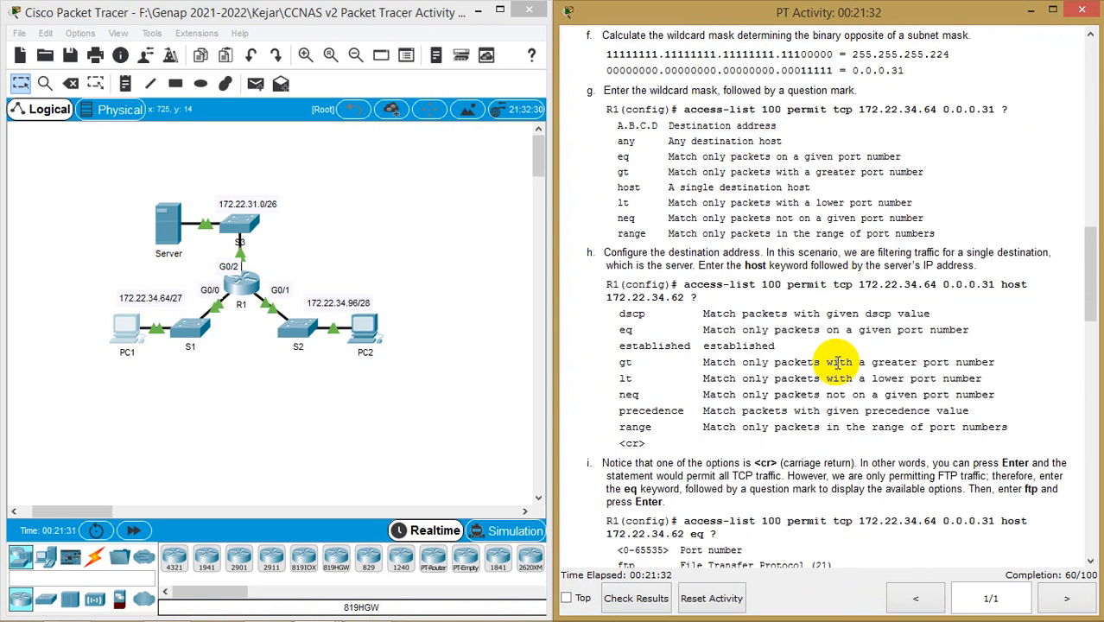
scroll(837, 364, "down", 2)
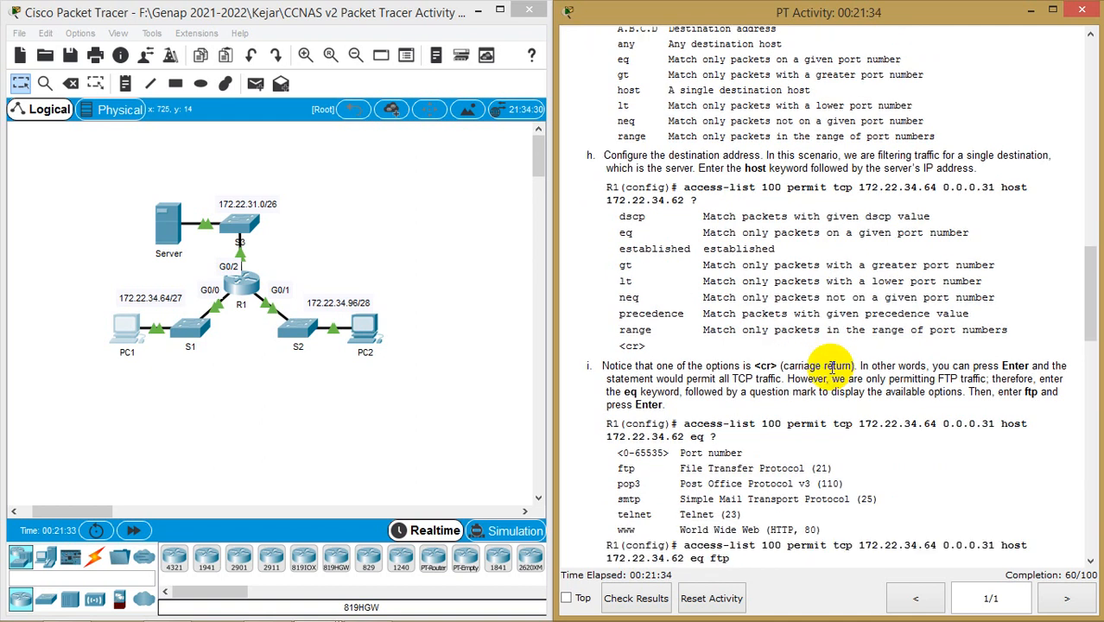
scroll(831, 366, "down", 2)
scroll(827, 370, "down", 1)
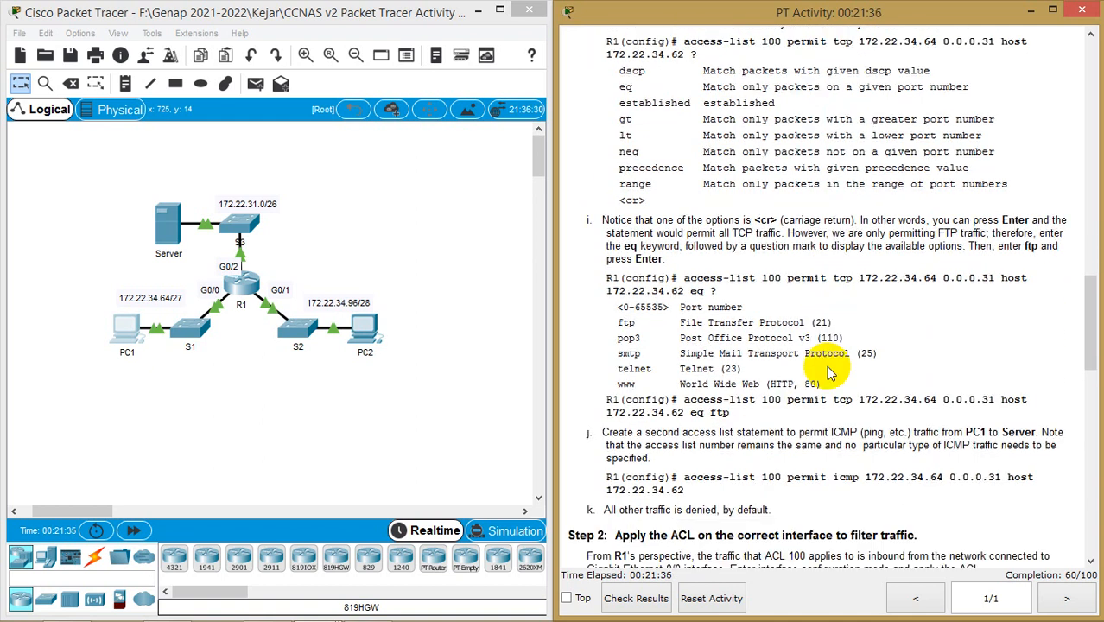
Highlight step j's 'access-list 100 permit icmp' command line
double_click(811, 478)
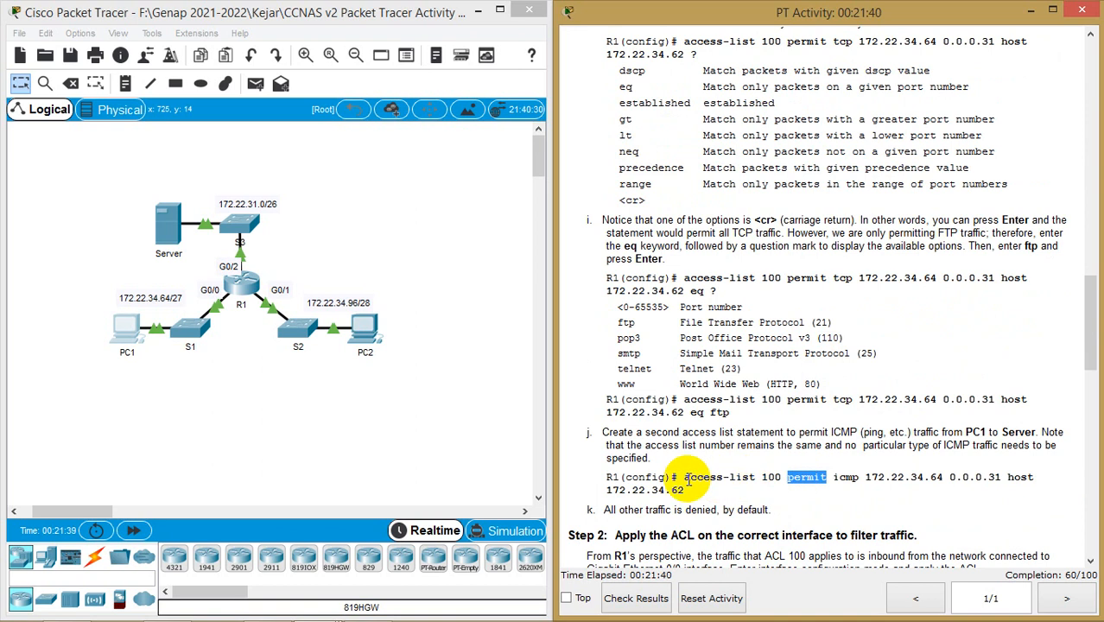
left_click_drag(685, 479, 695, 489)
key("ctrl+c")
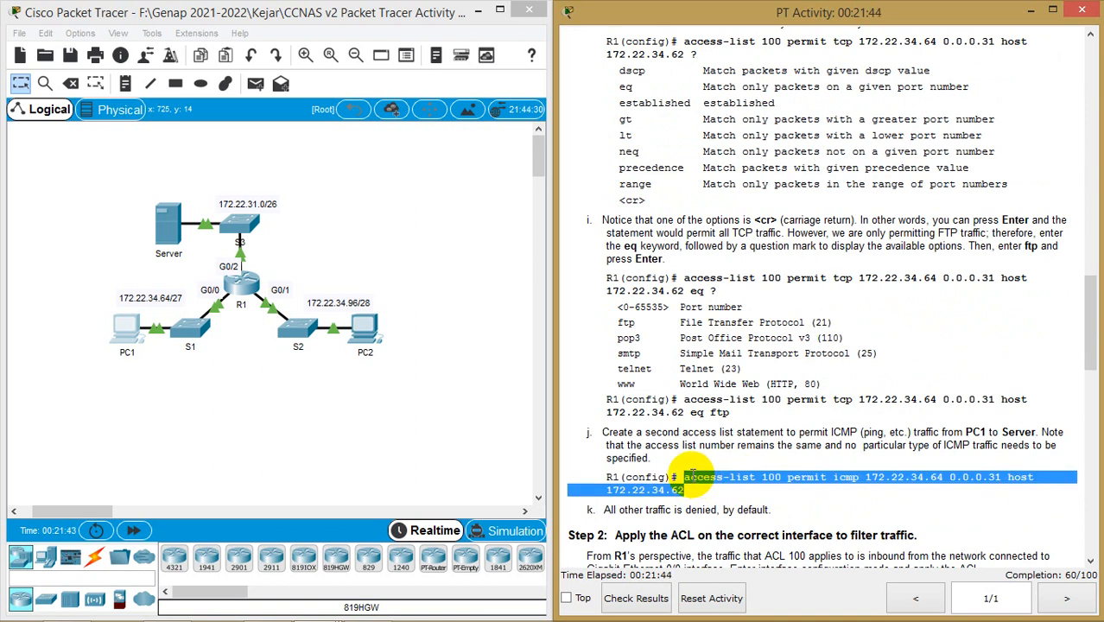
left_click(373, 606)
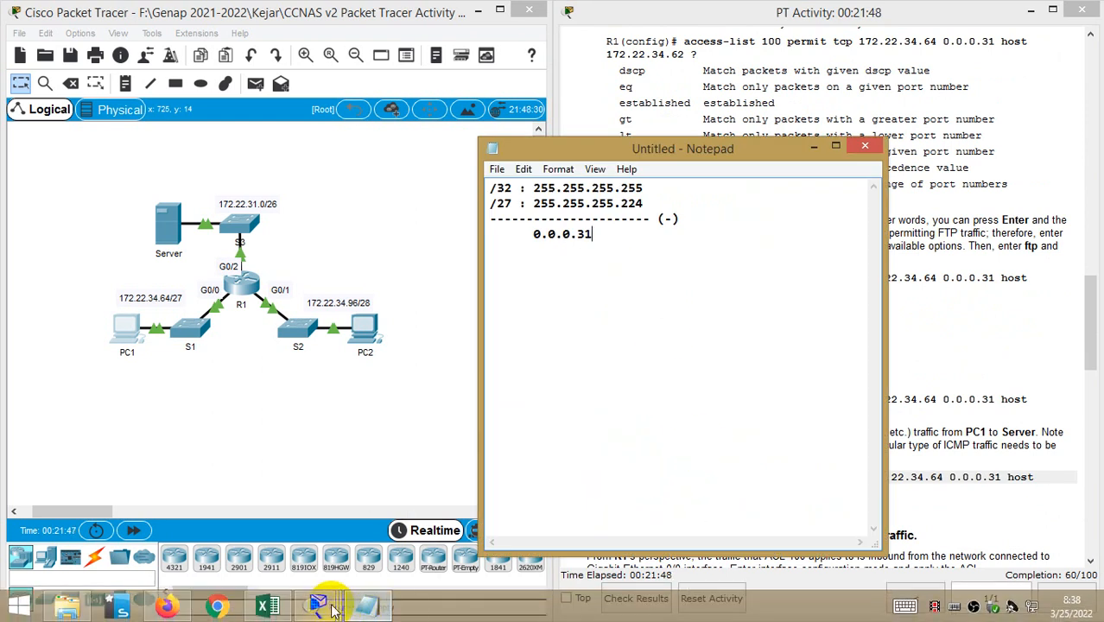
Exit interface mode and paste access-list 100 permit icmp 172.22.34.64 0.0.0.31 host 172.22.34.62 into R1
mouse_move(334, 610)
mouse_move(499, 525)
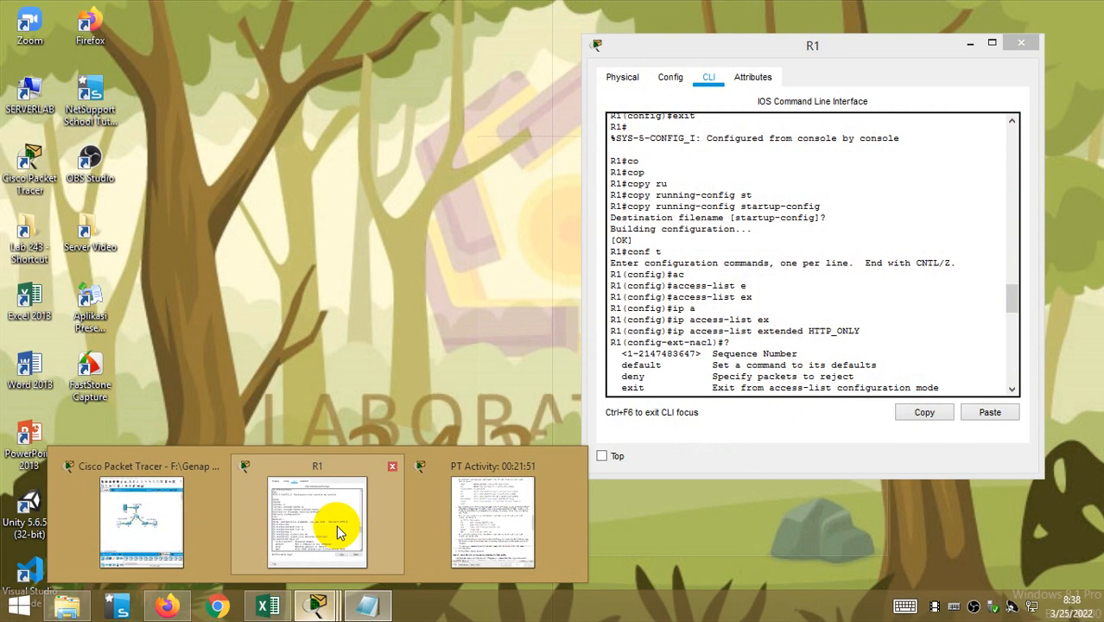
left_click(337, 528)
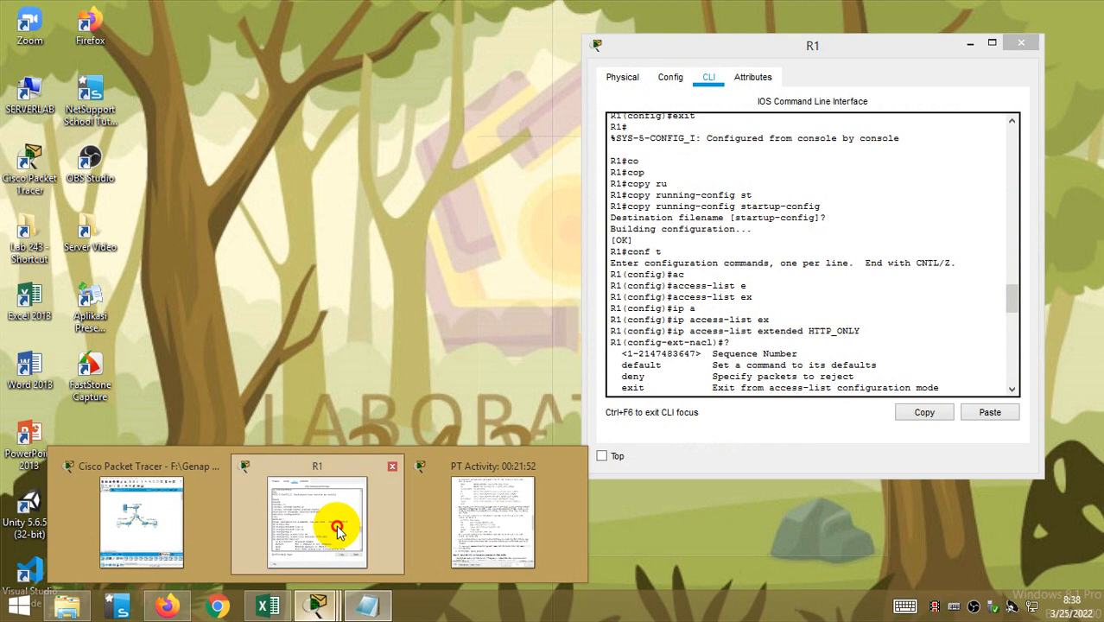
scroll(789, 291, "down", 15)
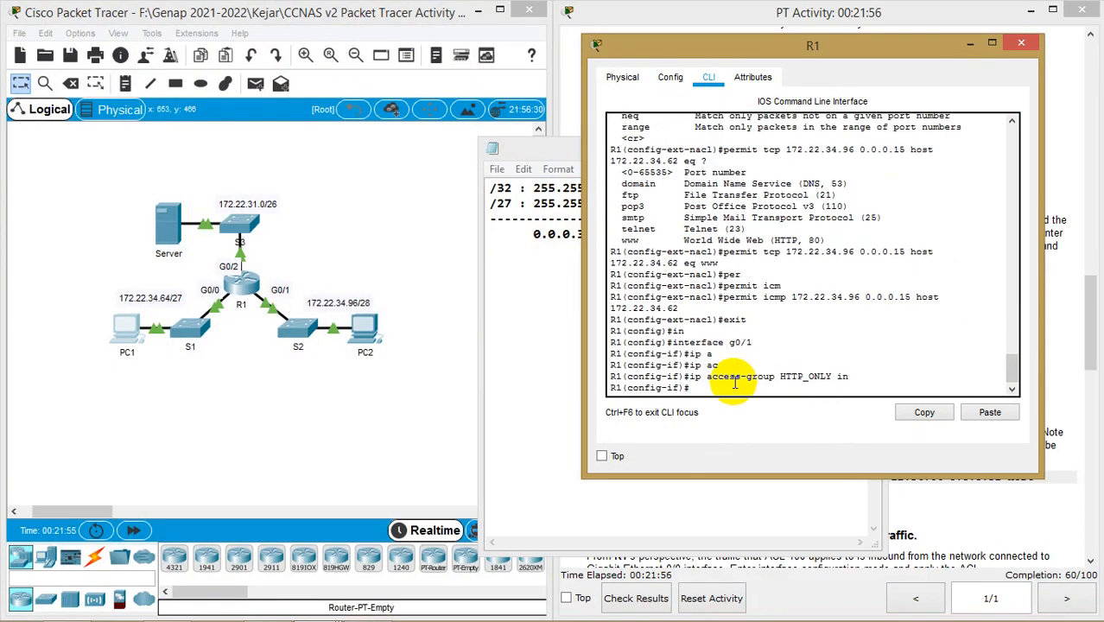
type("it")
key("Return")
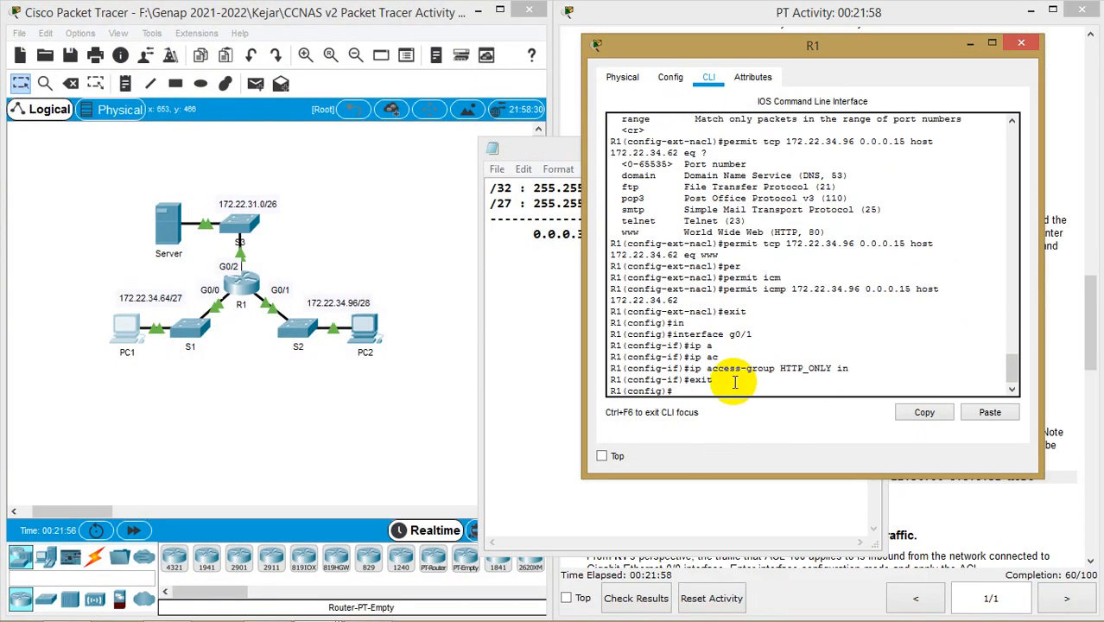
right_click(734, 383)
left_click(772, 419)
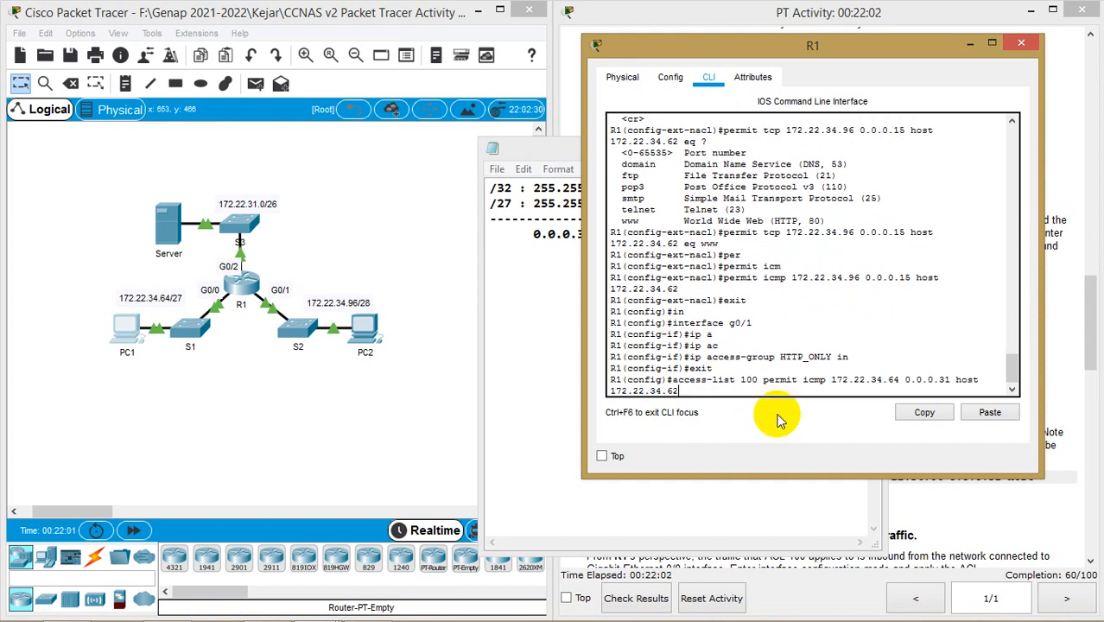
key("Return")
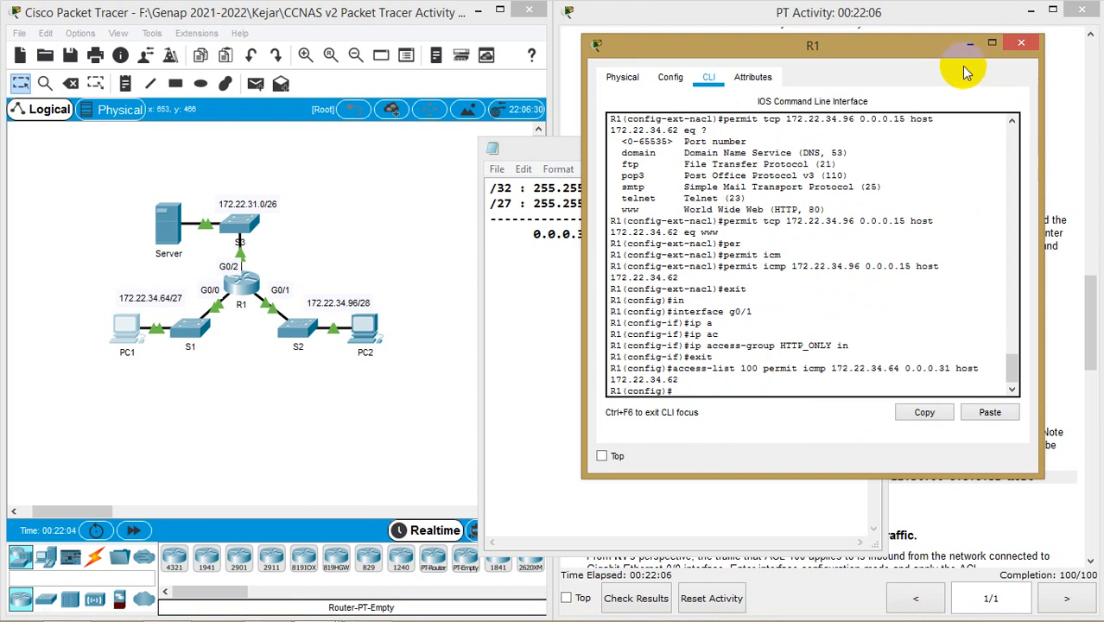
left_click_drag(933, 44, 423, 87)
left_click(813, 146)
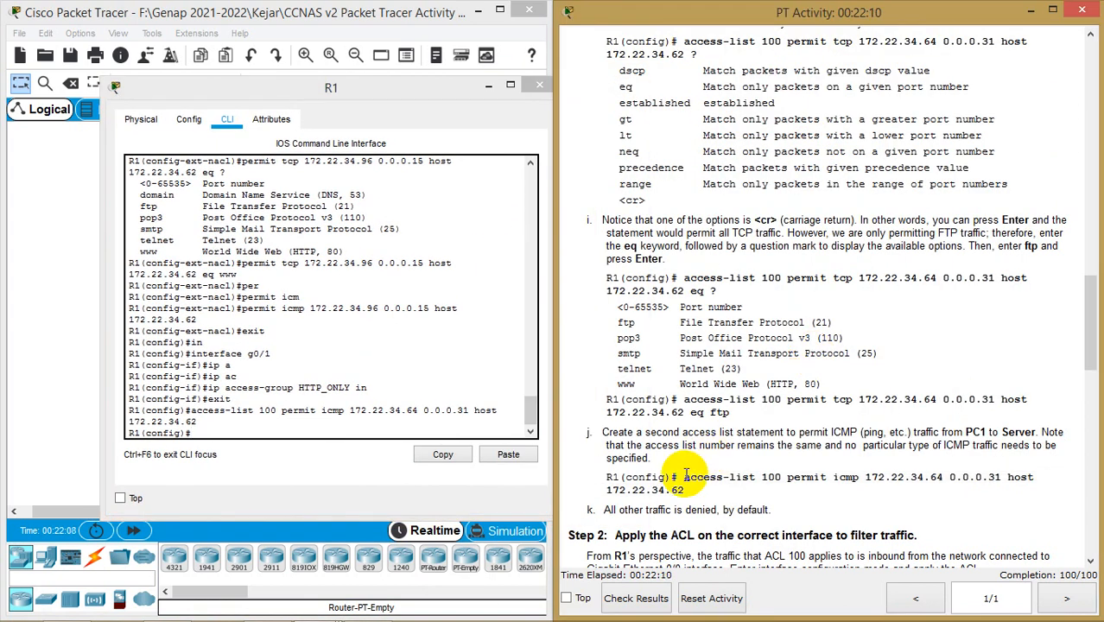
left_click_drag(684, 476, 691, 495)
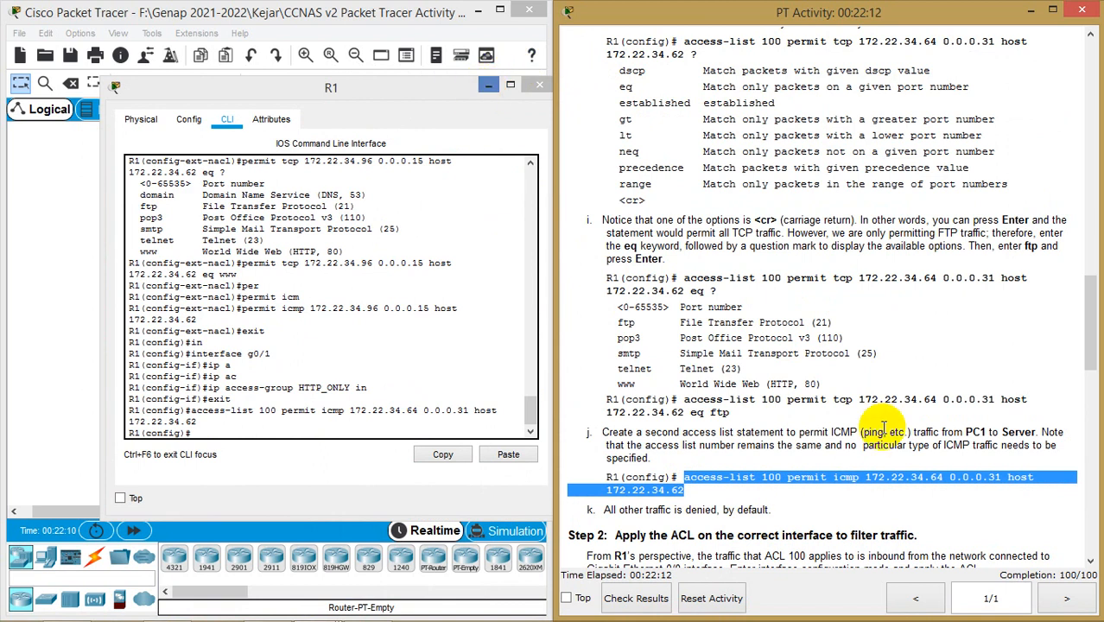
left_click(417, 90)
left_click_drag(417, 90, 417, 121)
scroll(787, 216, "up", 3)
scroll(802, 222, "up", 15)
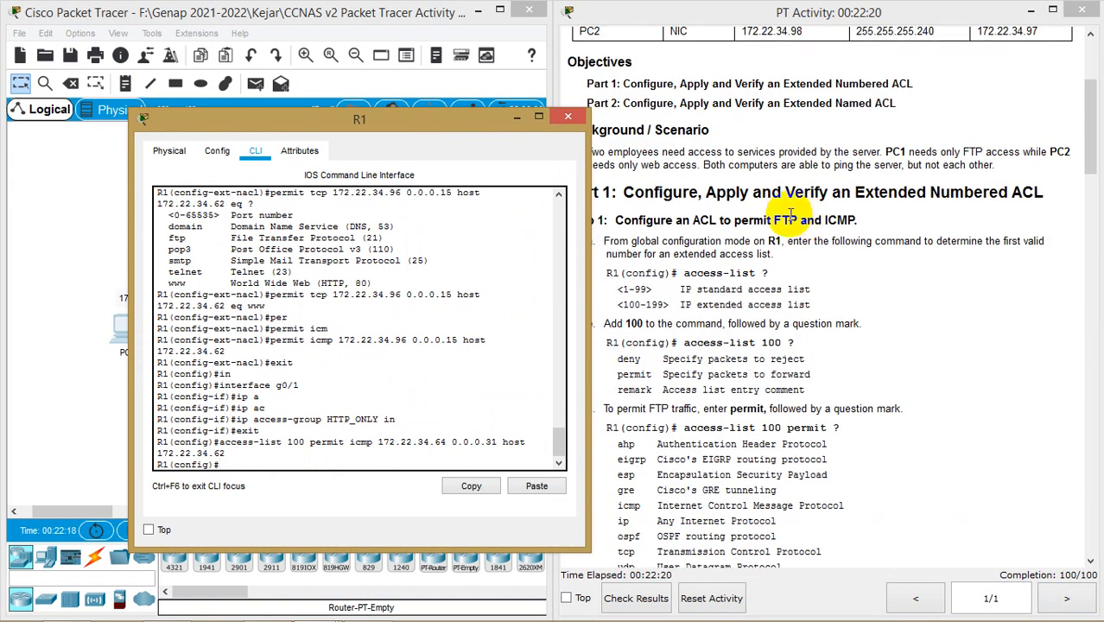
left_click_drag(774, 221, 848, 221)
left_click_drag(416, 126, 841, 107)
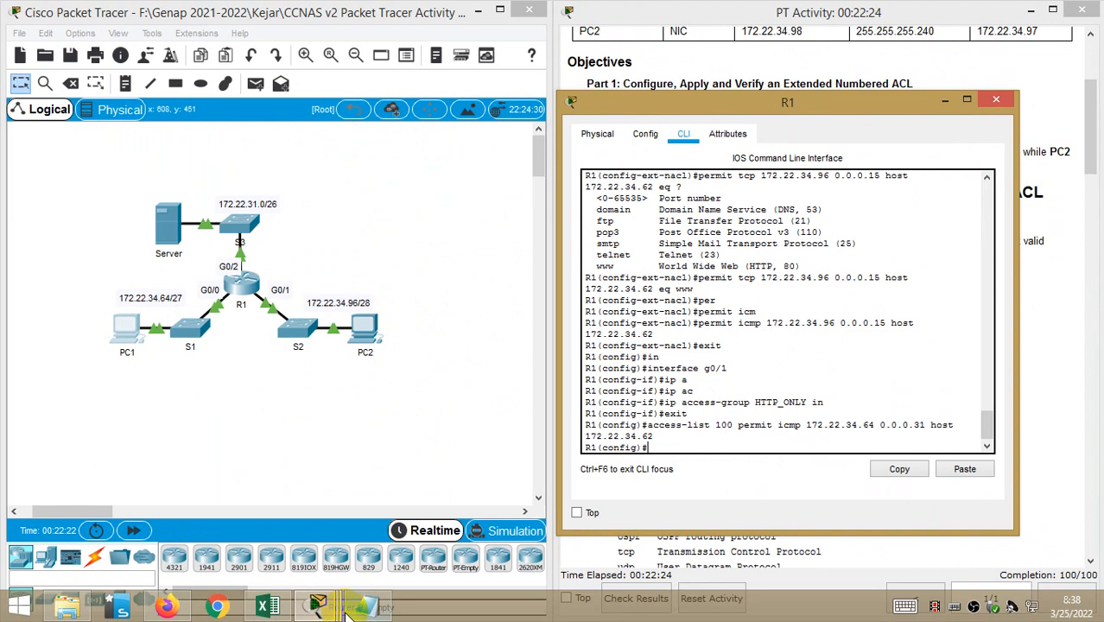
mouse_move(317, 605)
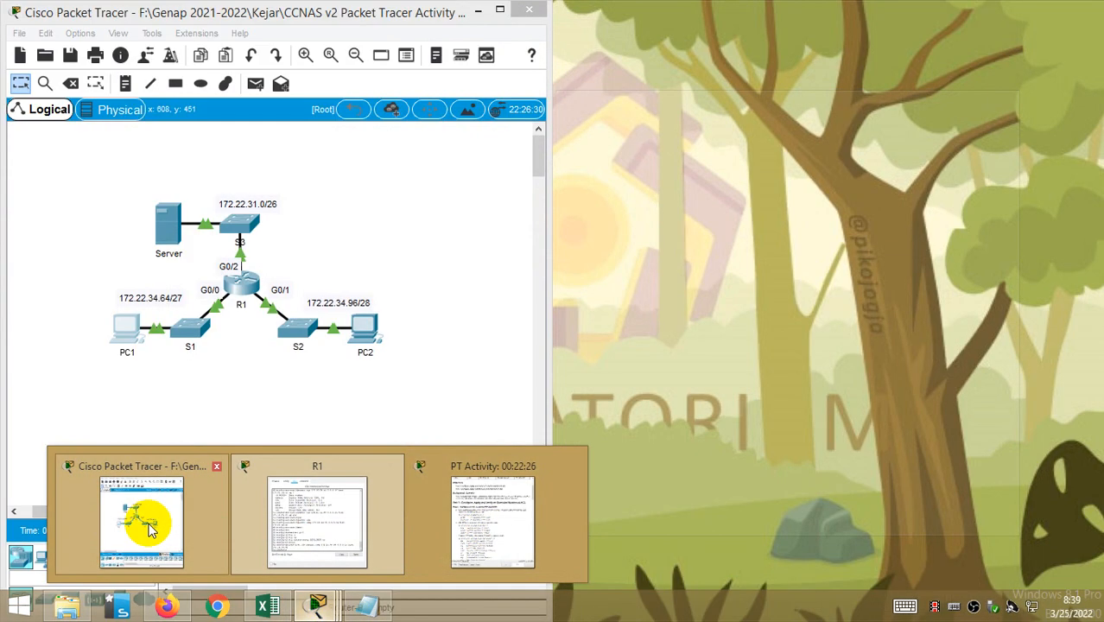
Rerun ping 172.22.34.62 from PC1's Command Prompt, now succeeding, then stop it and minimize PC1
left_click(145, 514)
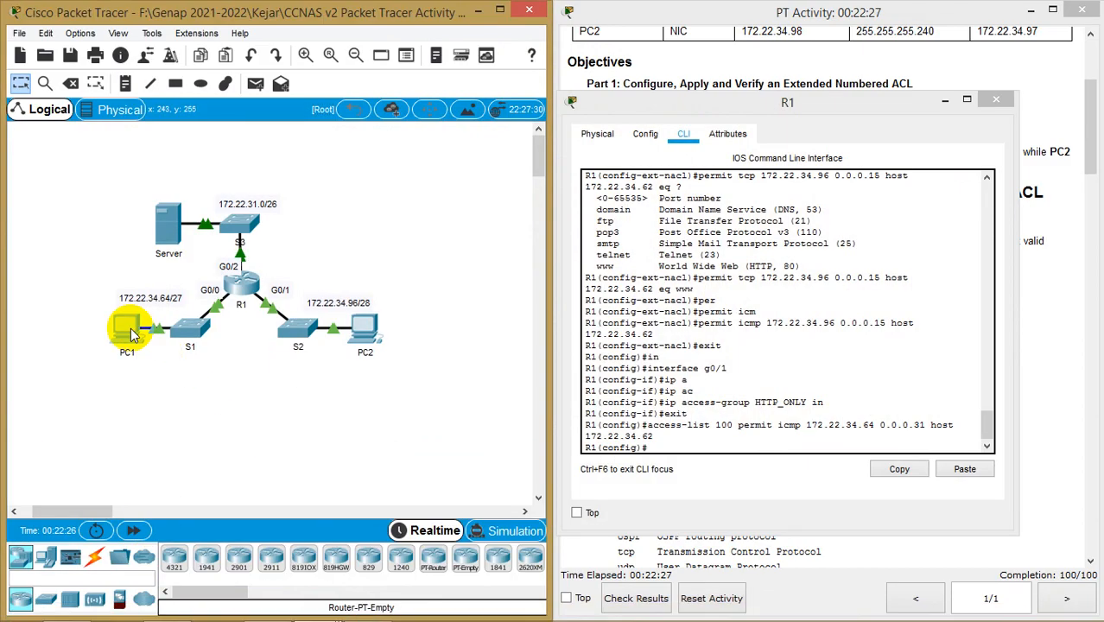
left_click(129, 330)
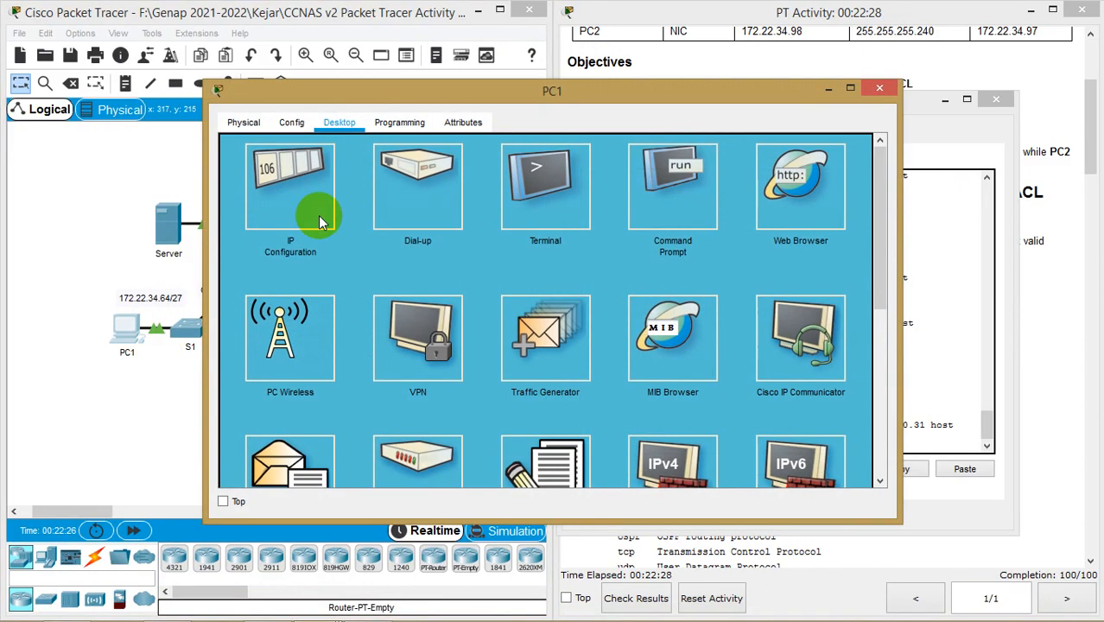
left_click(665, 179)
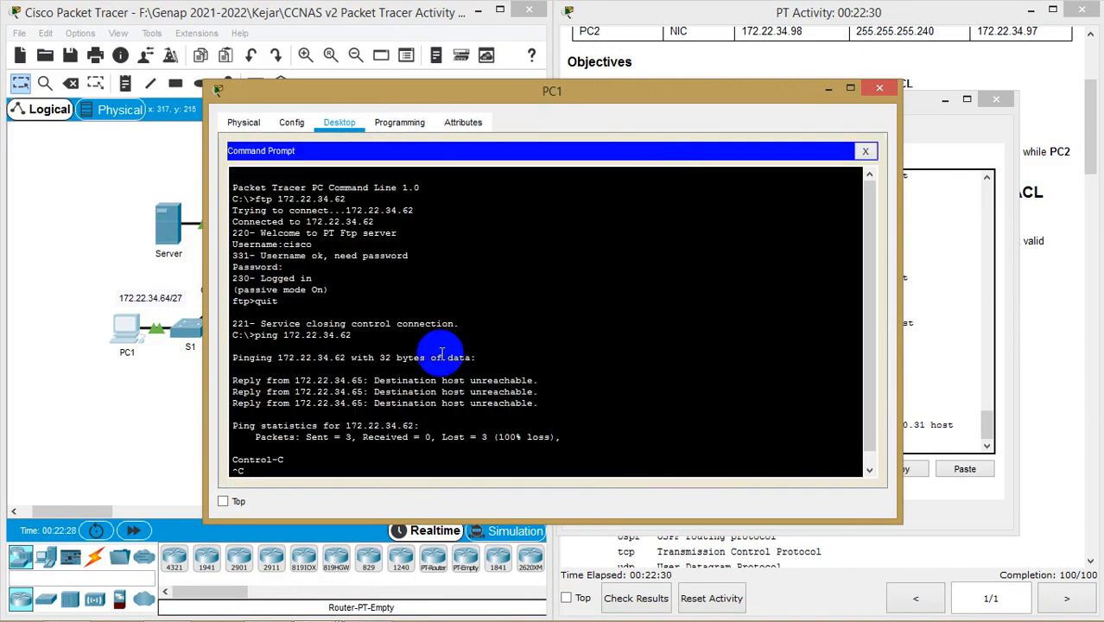
key("Up")
key("Return")
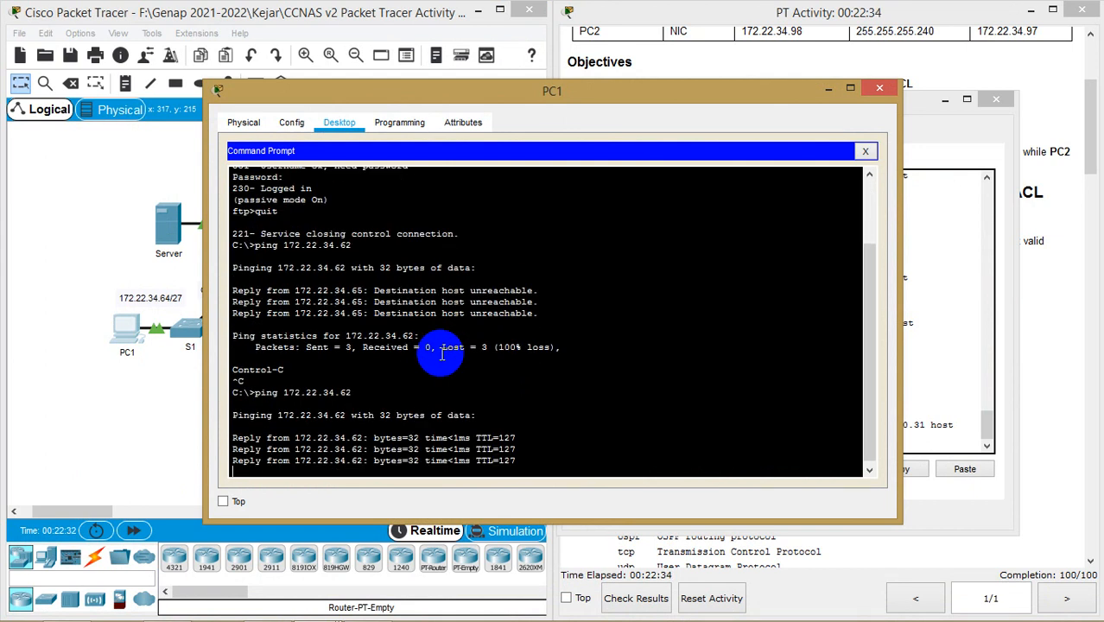
key("ctrl+c")
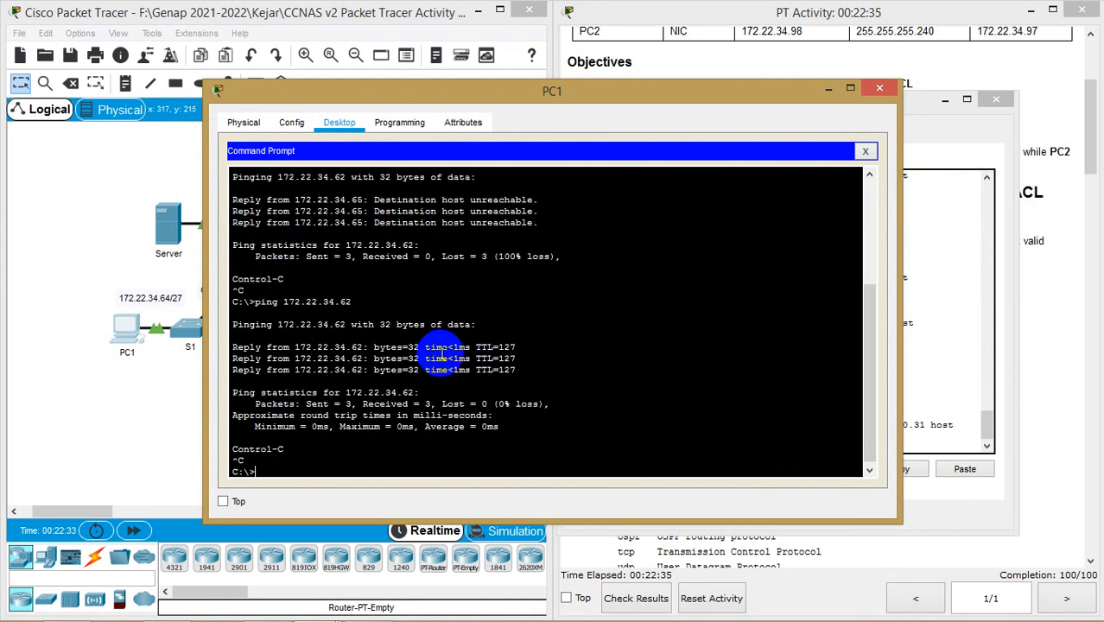
left_click(827, 88)
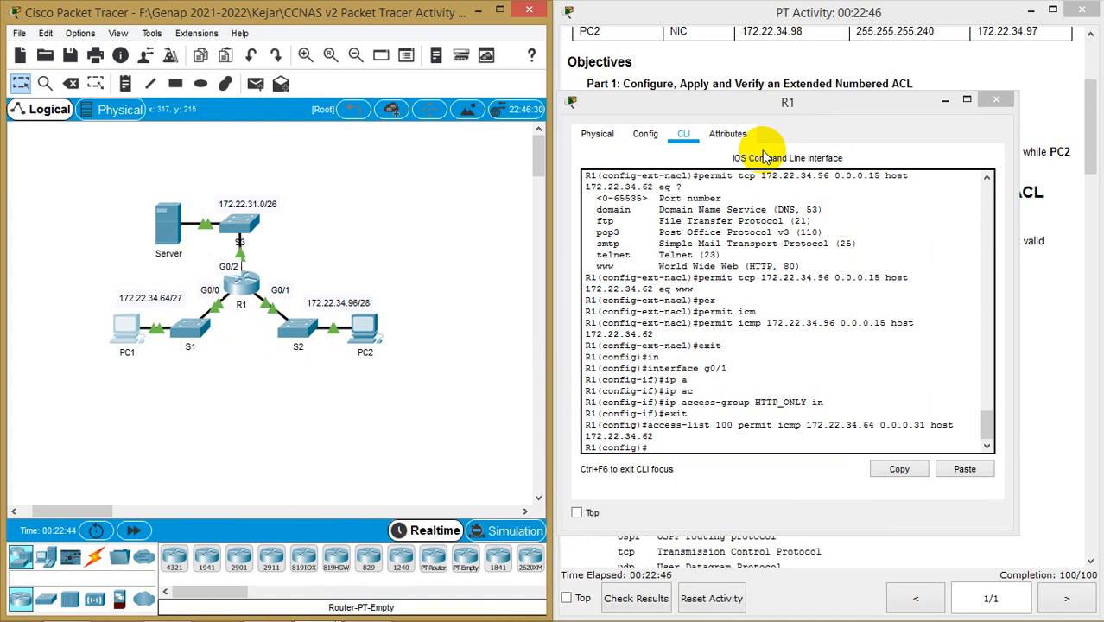
Minimize R1's window and scroll the activity instructions back up to the addressing table
left_click(943, 99)
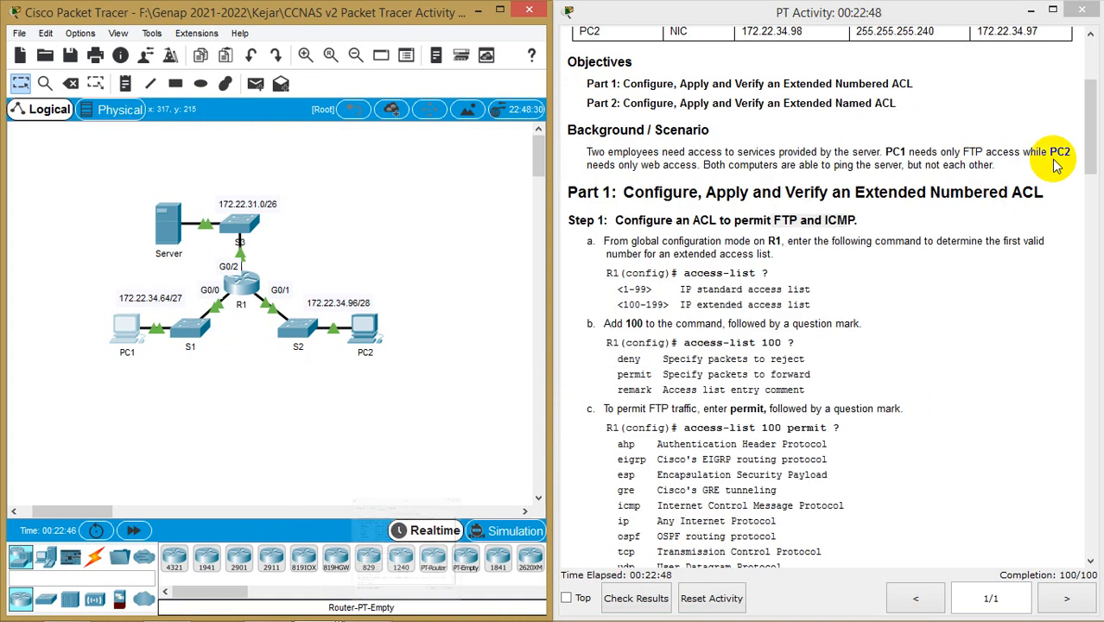
left_click_drag(1091, 155, 1090, 108)
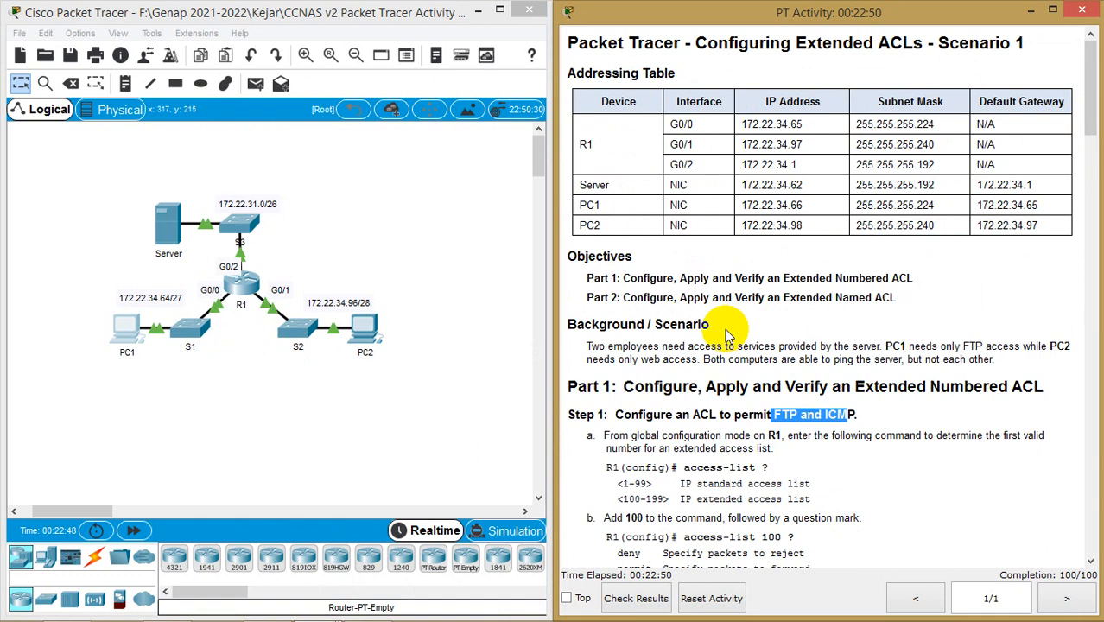